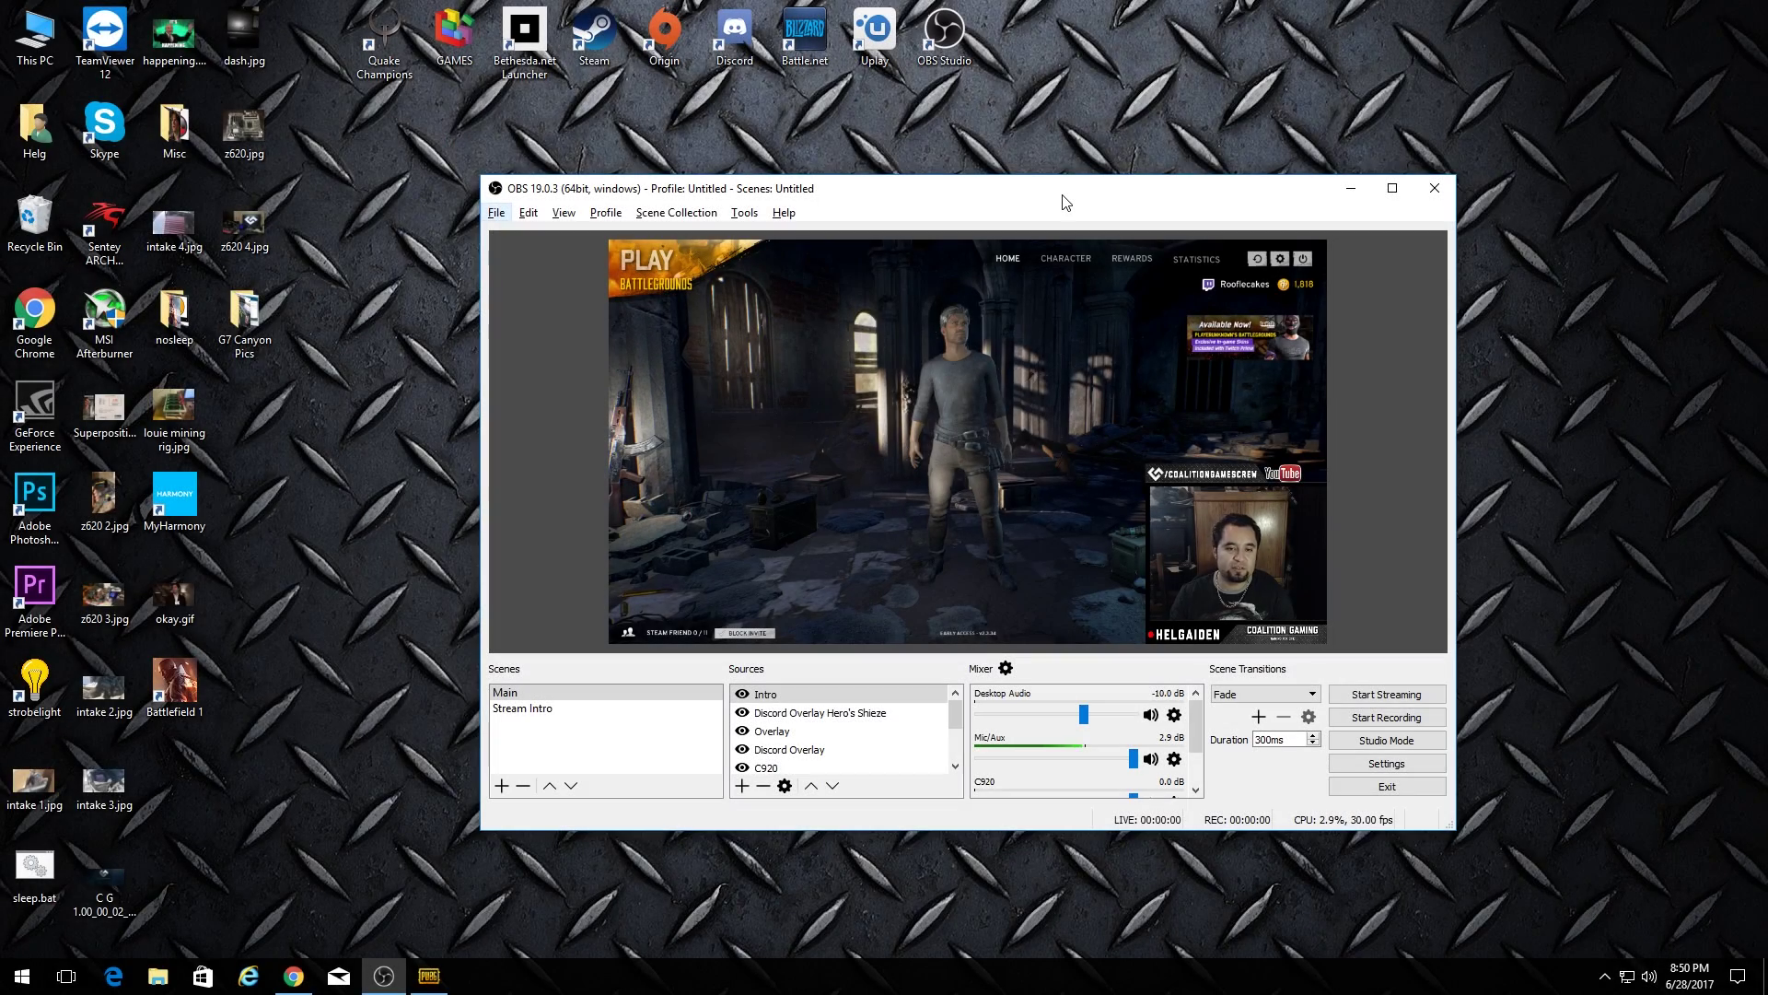
- Reposition the OBS window and glance at the Tools list without opening anything
{"action": "left_click_drag", "start_coordinate": [1034, 202], "coordinate": [1062, 177]}
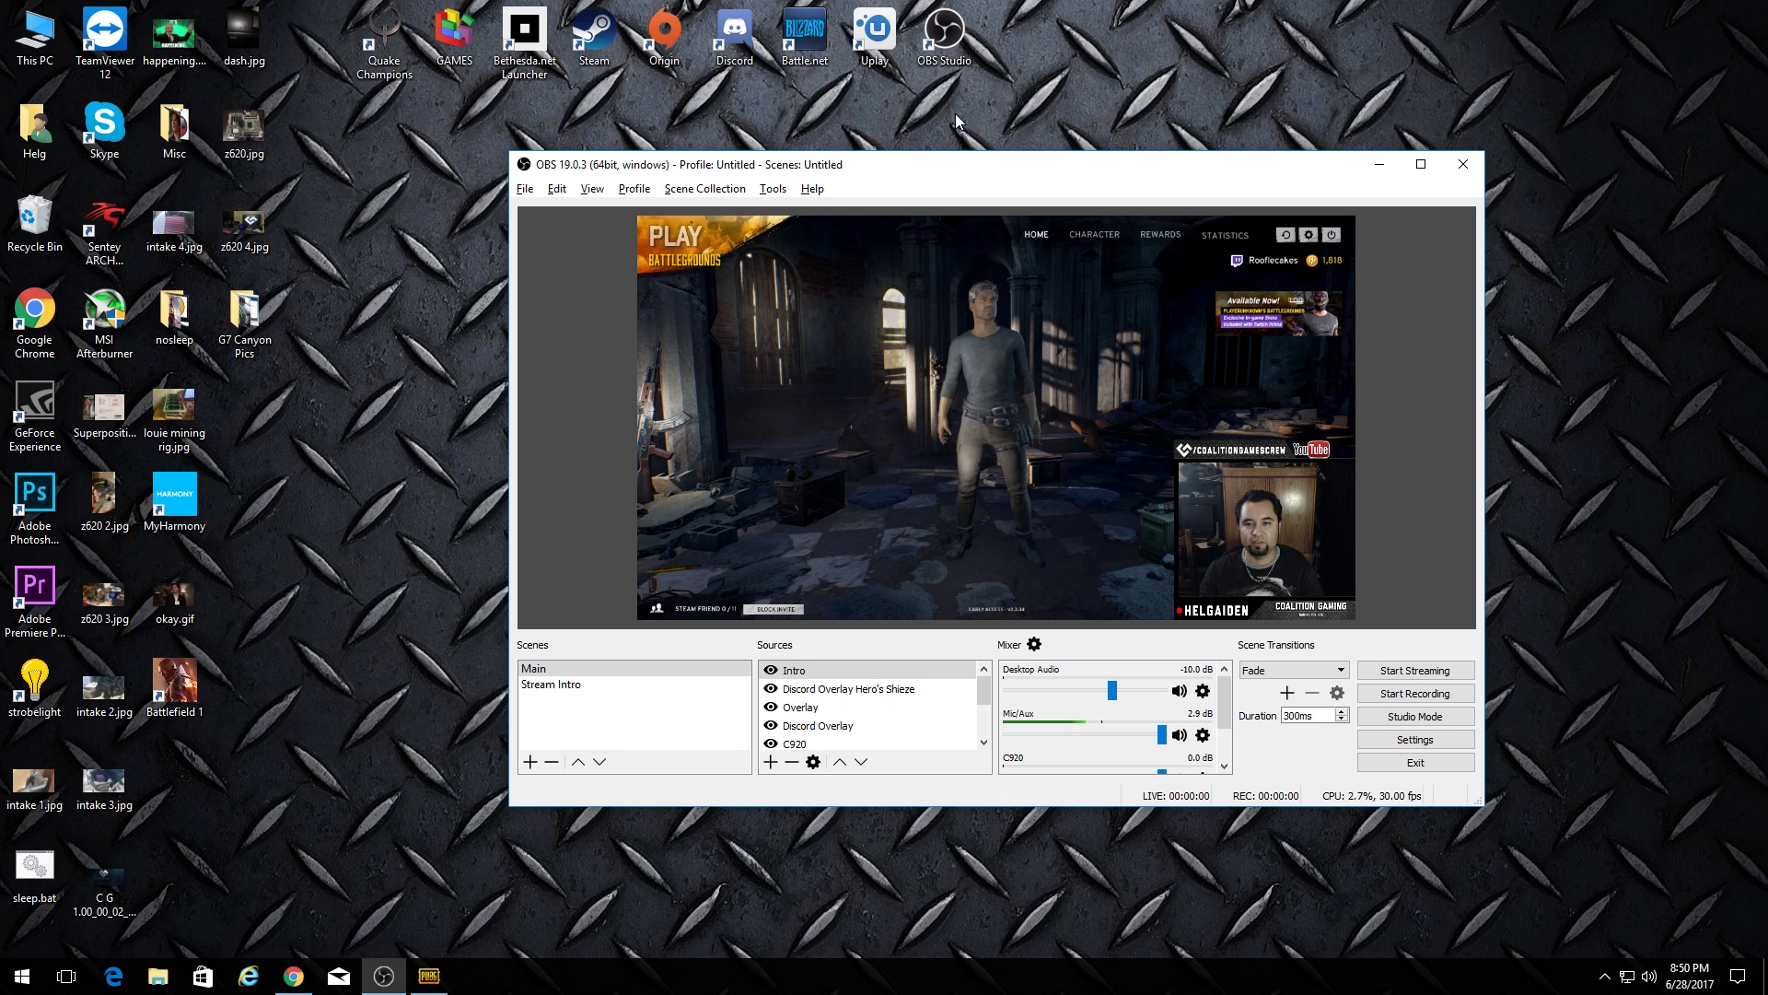
{"action": "left_click_drag", "start_coordinate": [1015, 178], "coordinate": [962, 191]}
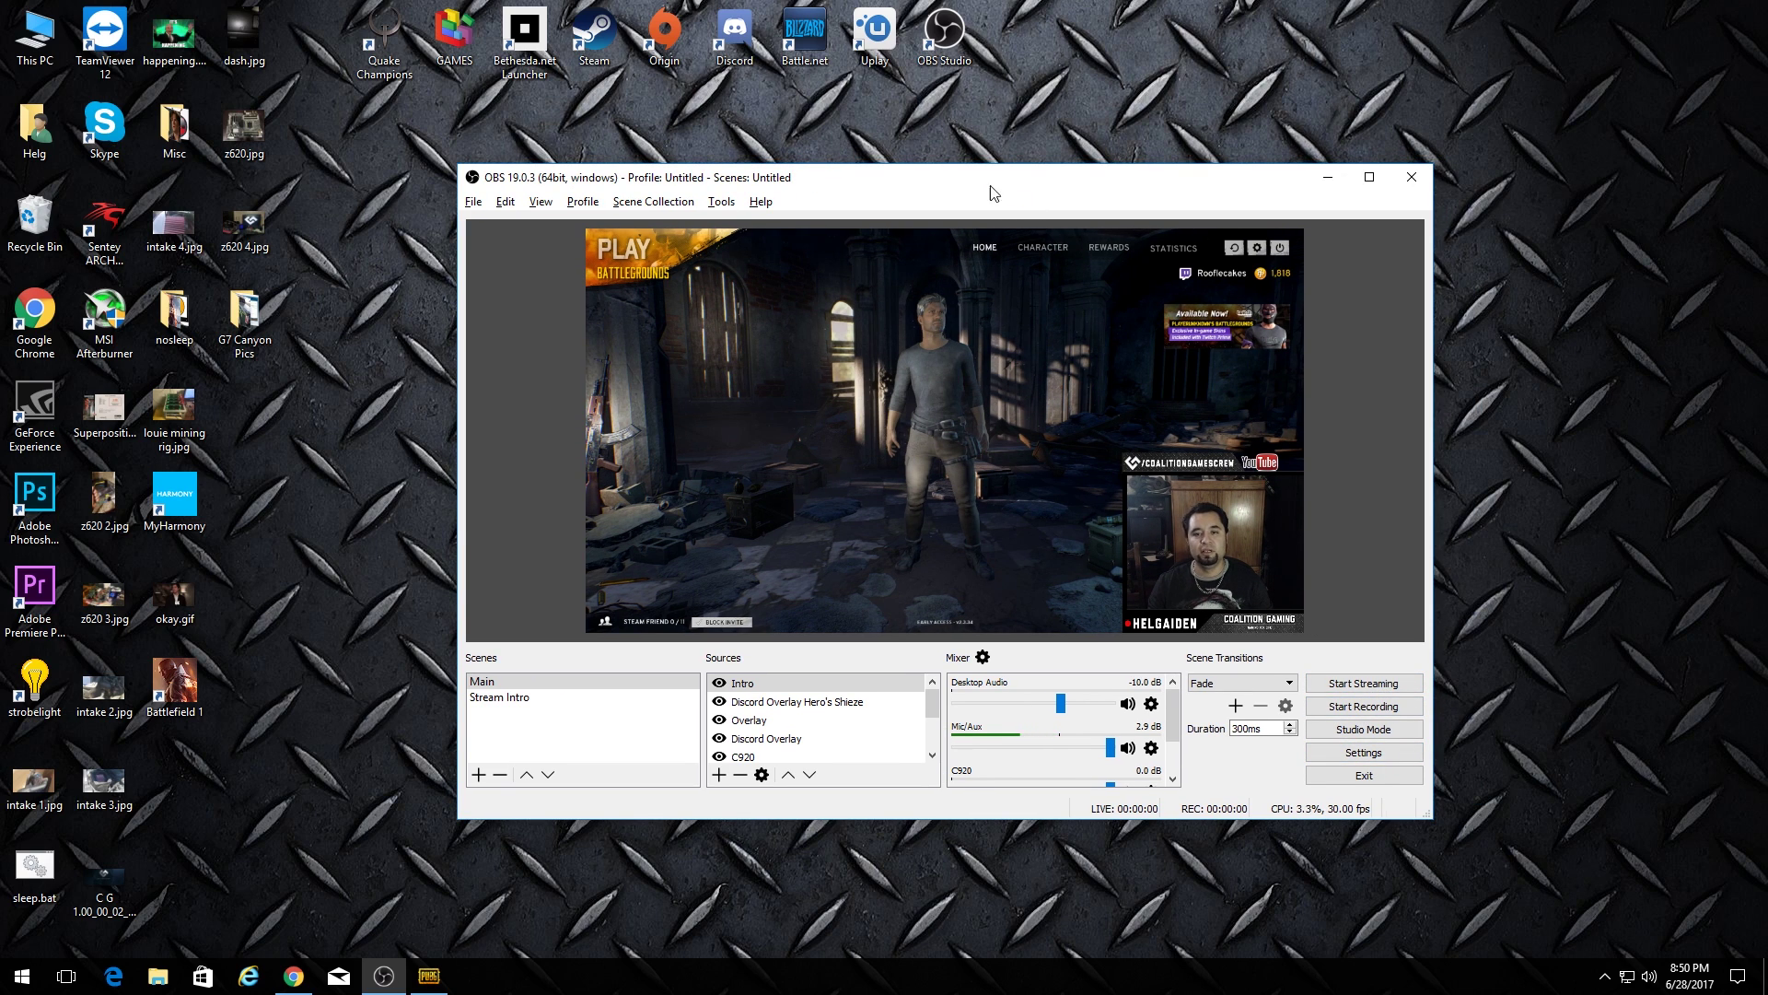
{"action": "left_click_drag", "start_coordinate": [999, 193], "coordinate": [1048, 209]}
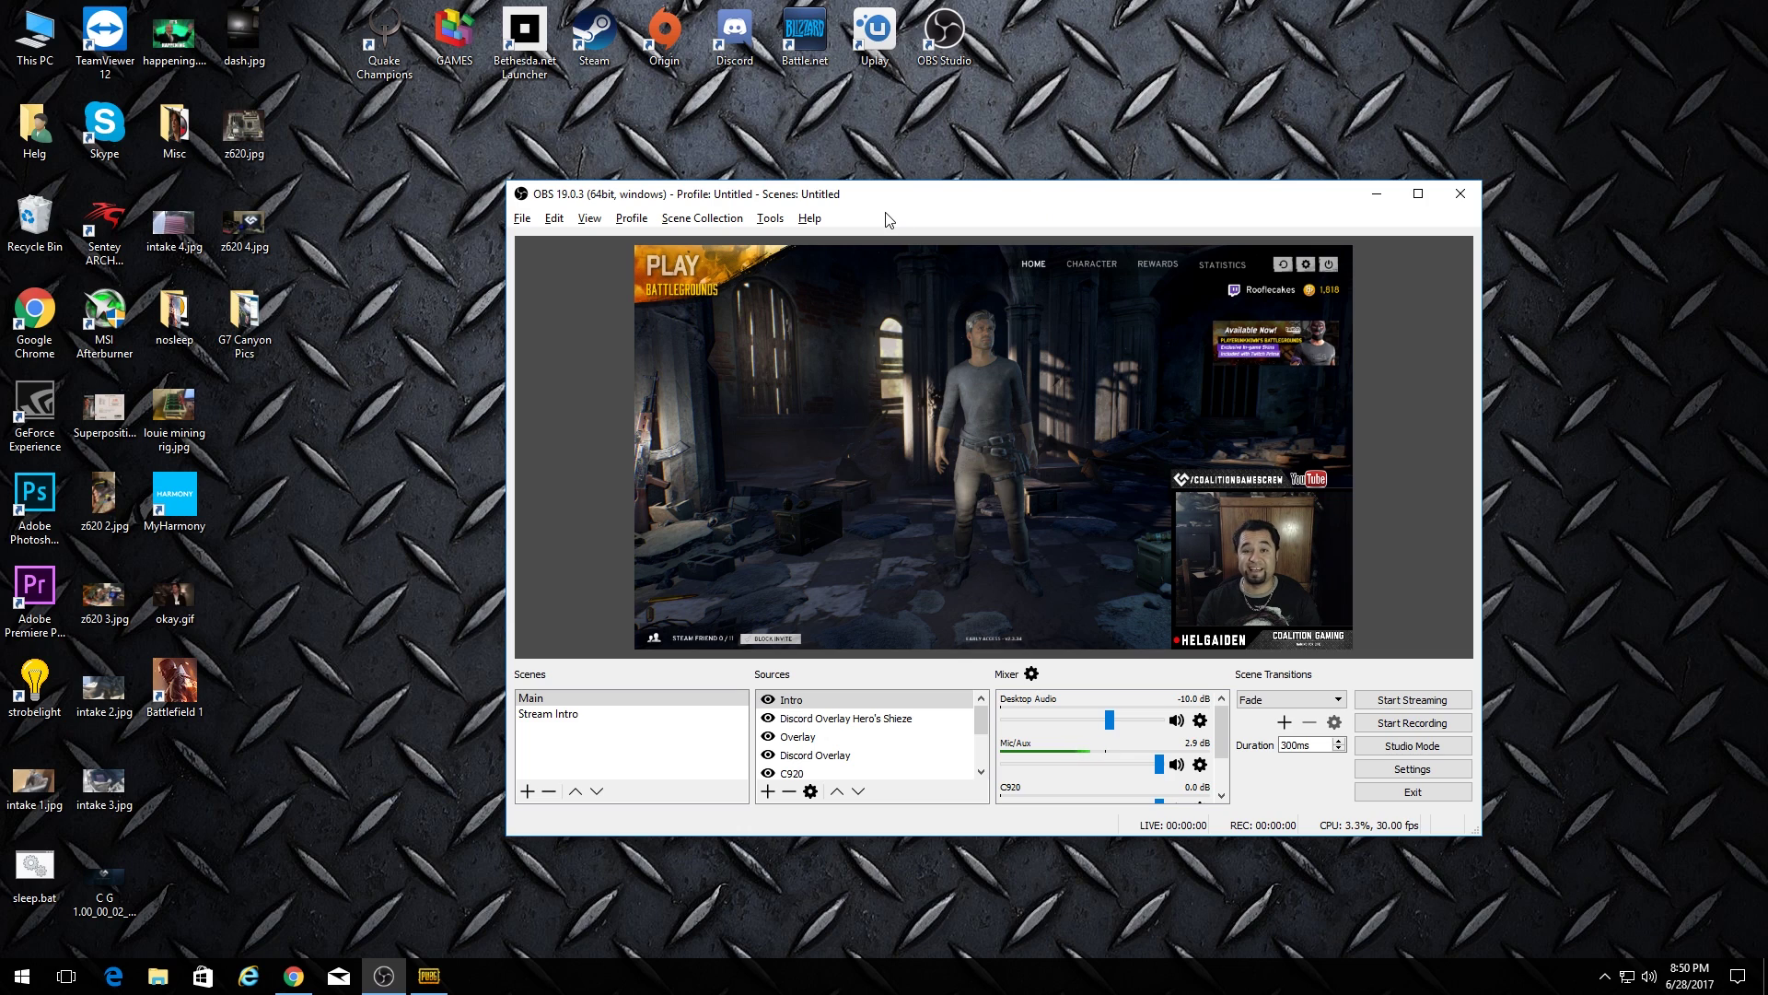
{"action": "mouse_move", "coordinate": [932, 199]}
{"action": "left_mouse_down"}
{"action": "mouse_move", "coordinate": [999, 184]}
{"action": "mouse_move", "coordinate": [957, 216]}
{"action": "left_mouse_up"}
{"action": "left_click", "coordinate": [800, 218]}
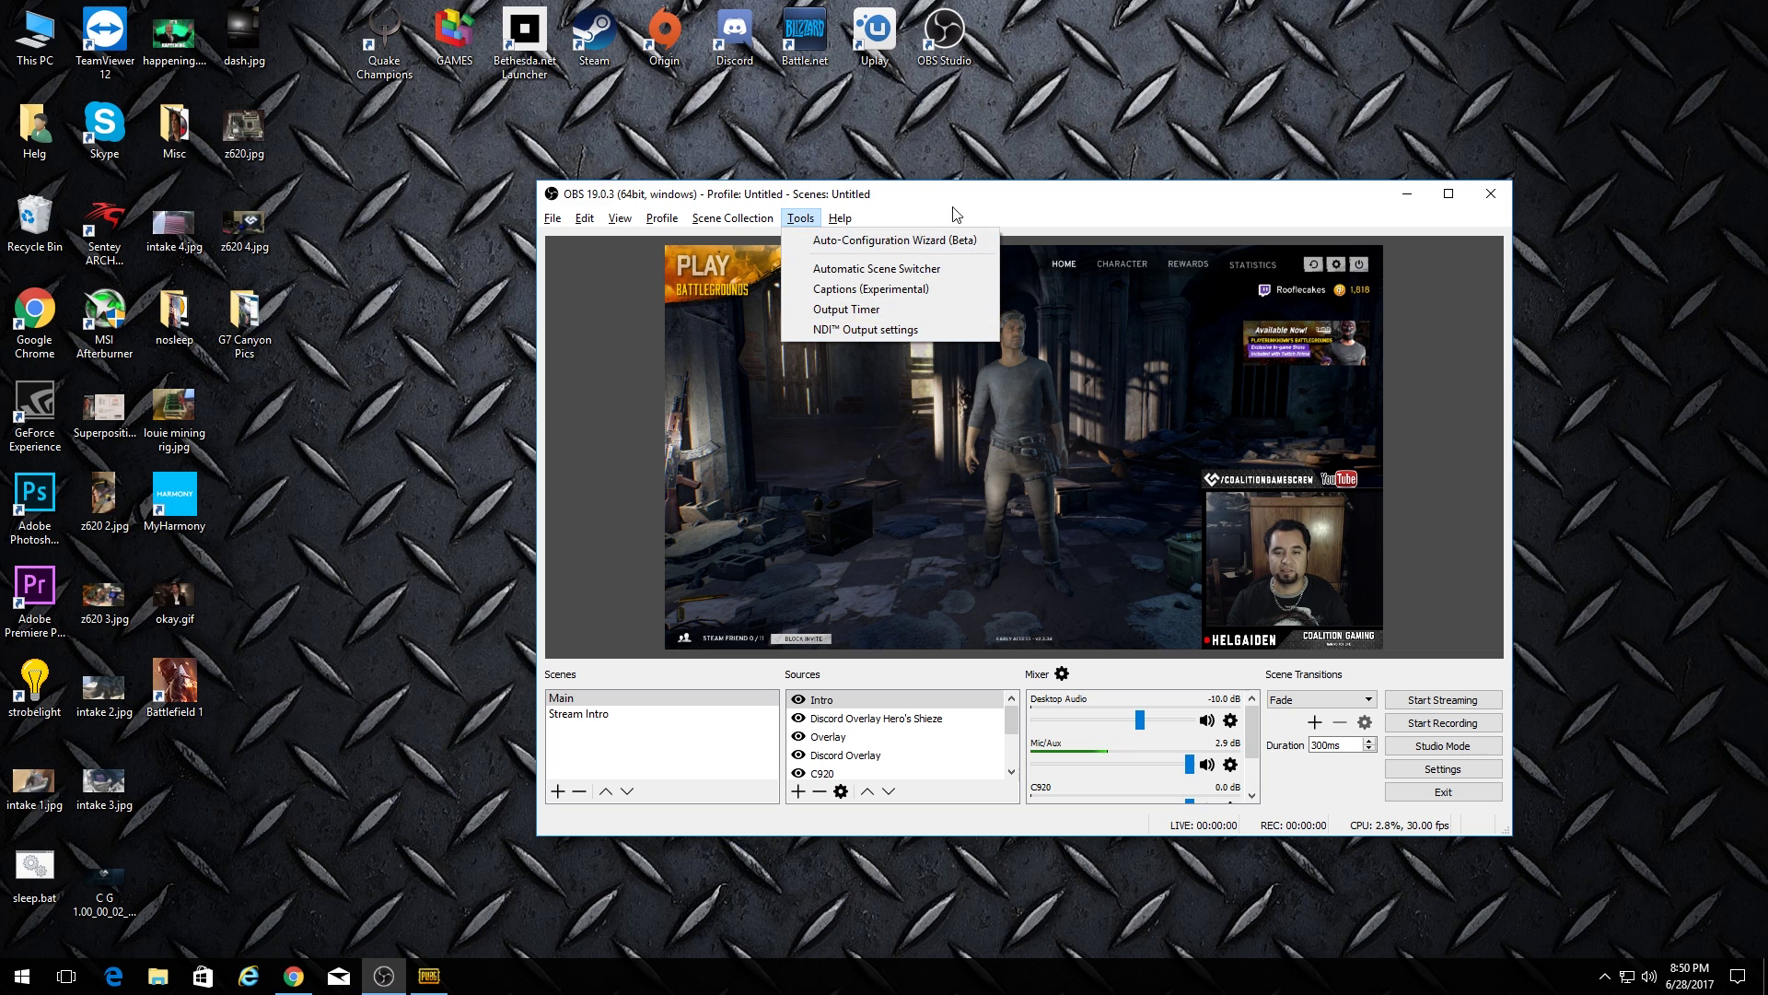
{"action": "left_click", "coordinate": [1006, 189]}
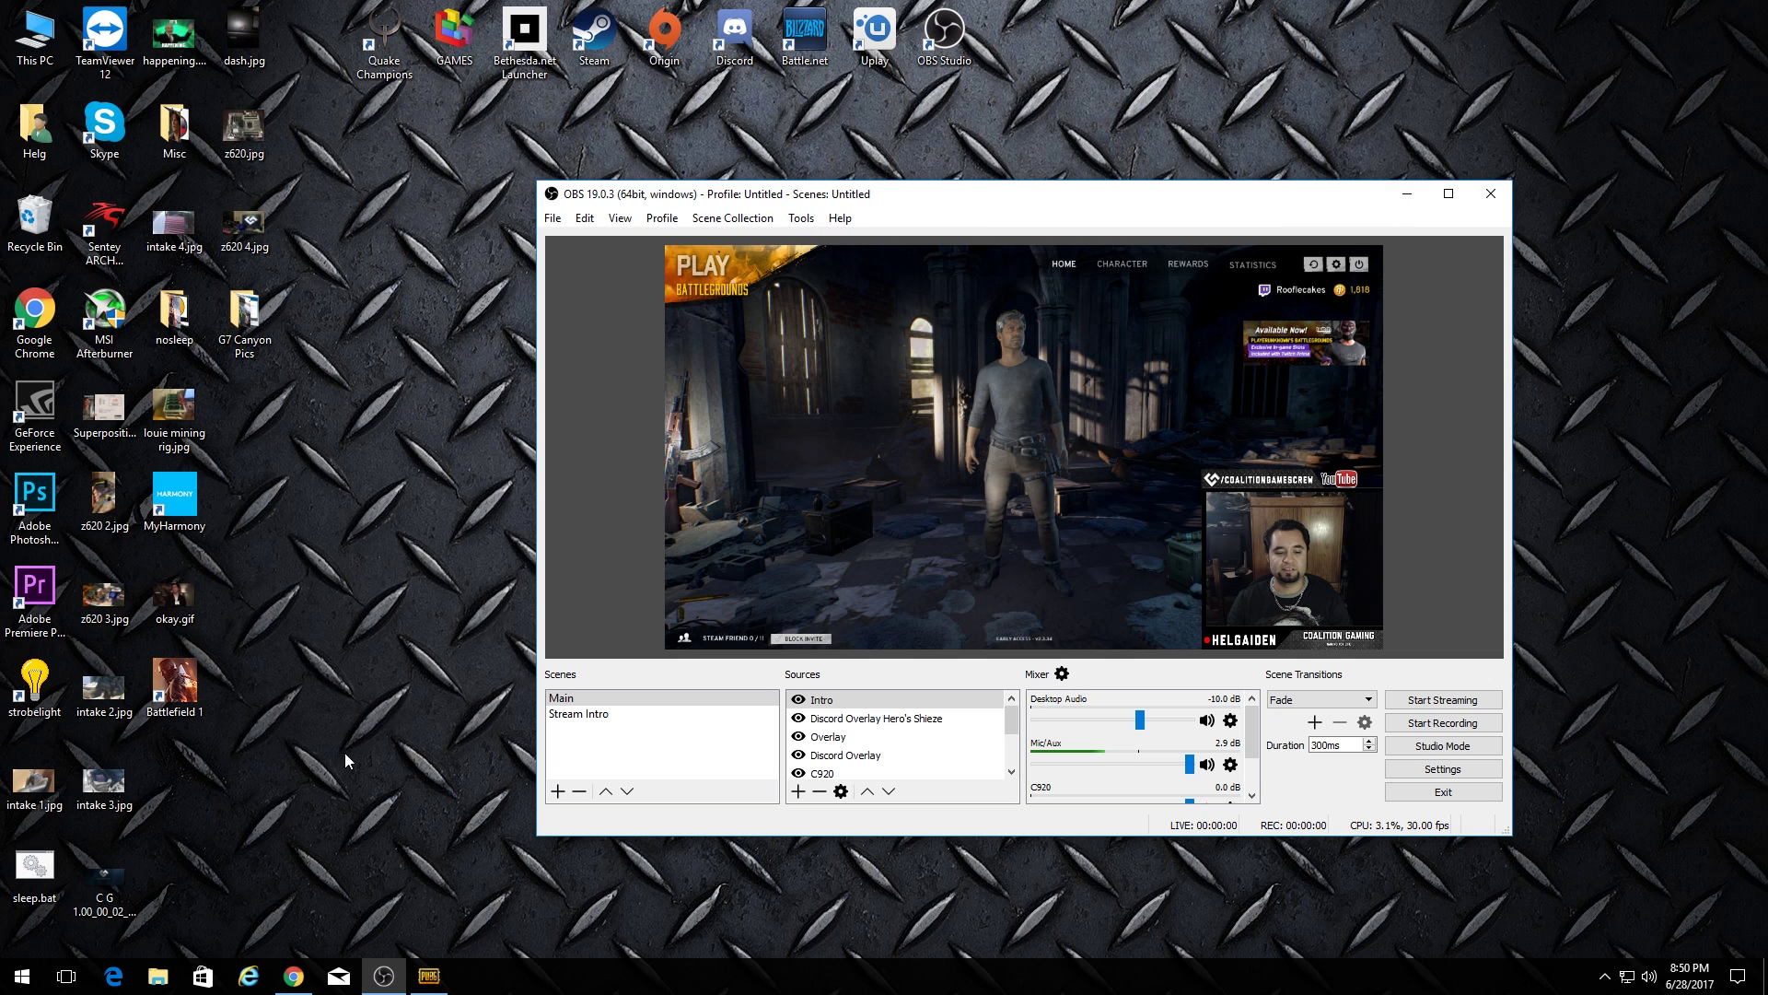
- In Chrome, open the OBS forum NDI thread from the Google search results
{"action": "key", "text": "alt+Tab"}
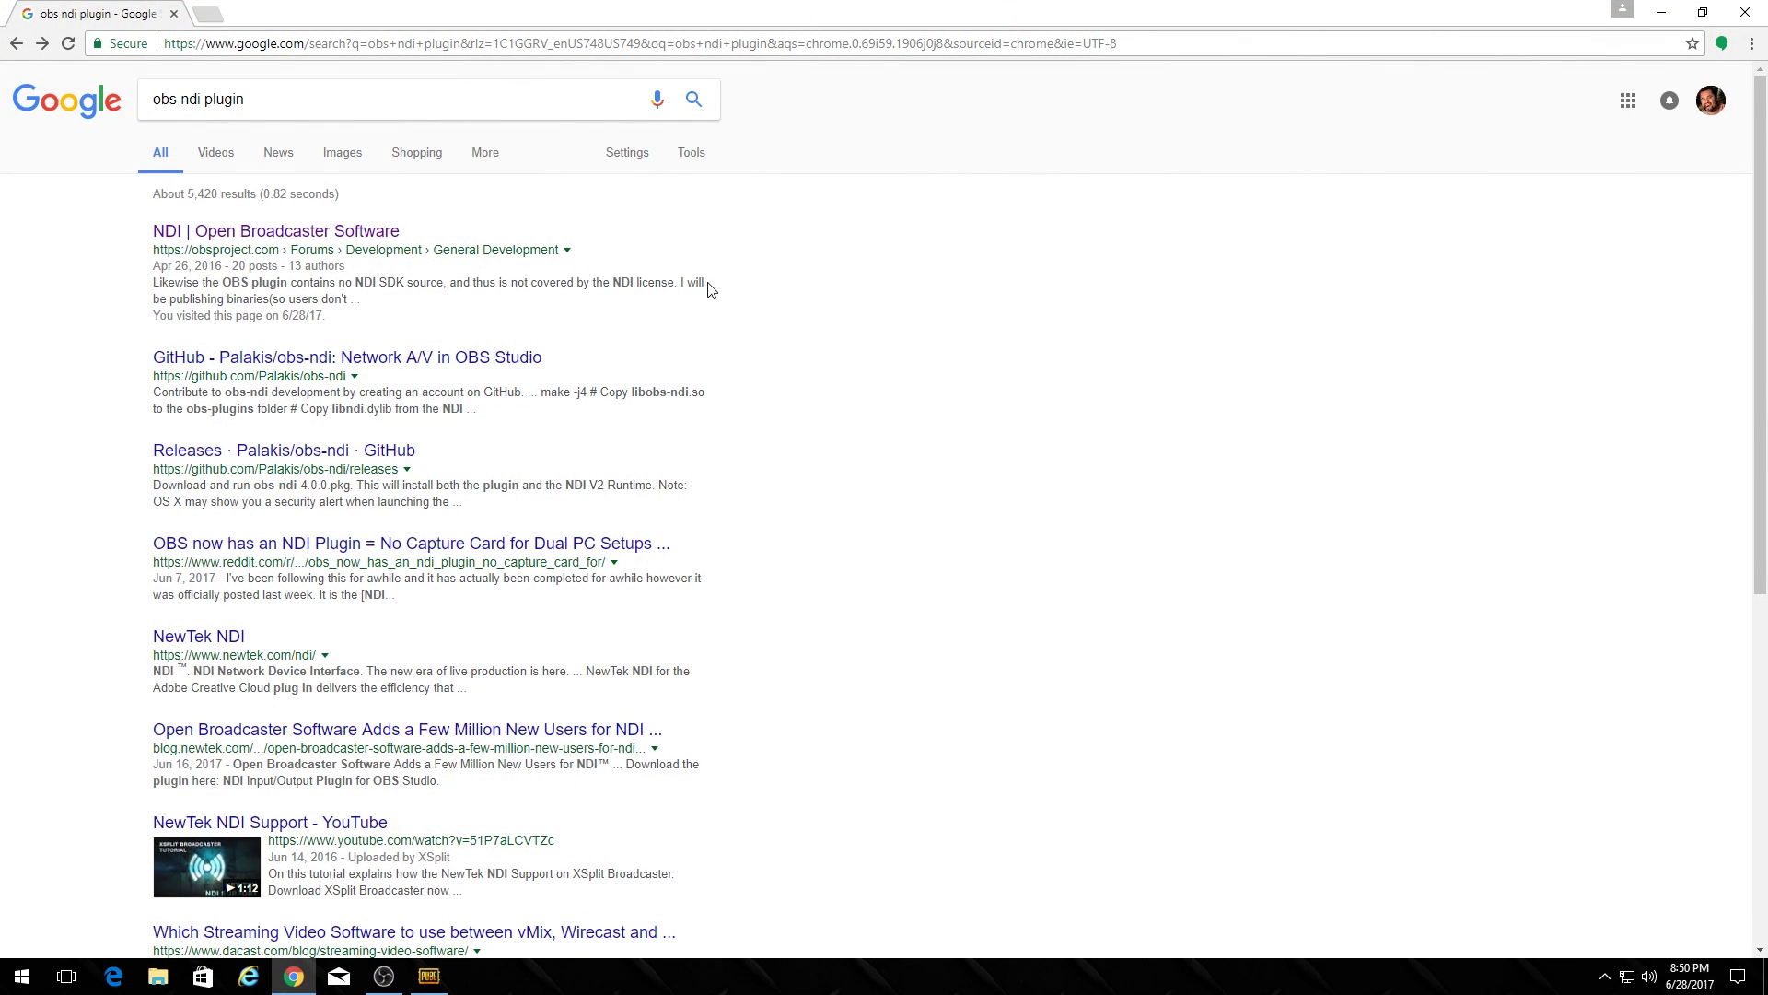
{"action": "left_click", "coordinate": [195, 109]}
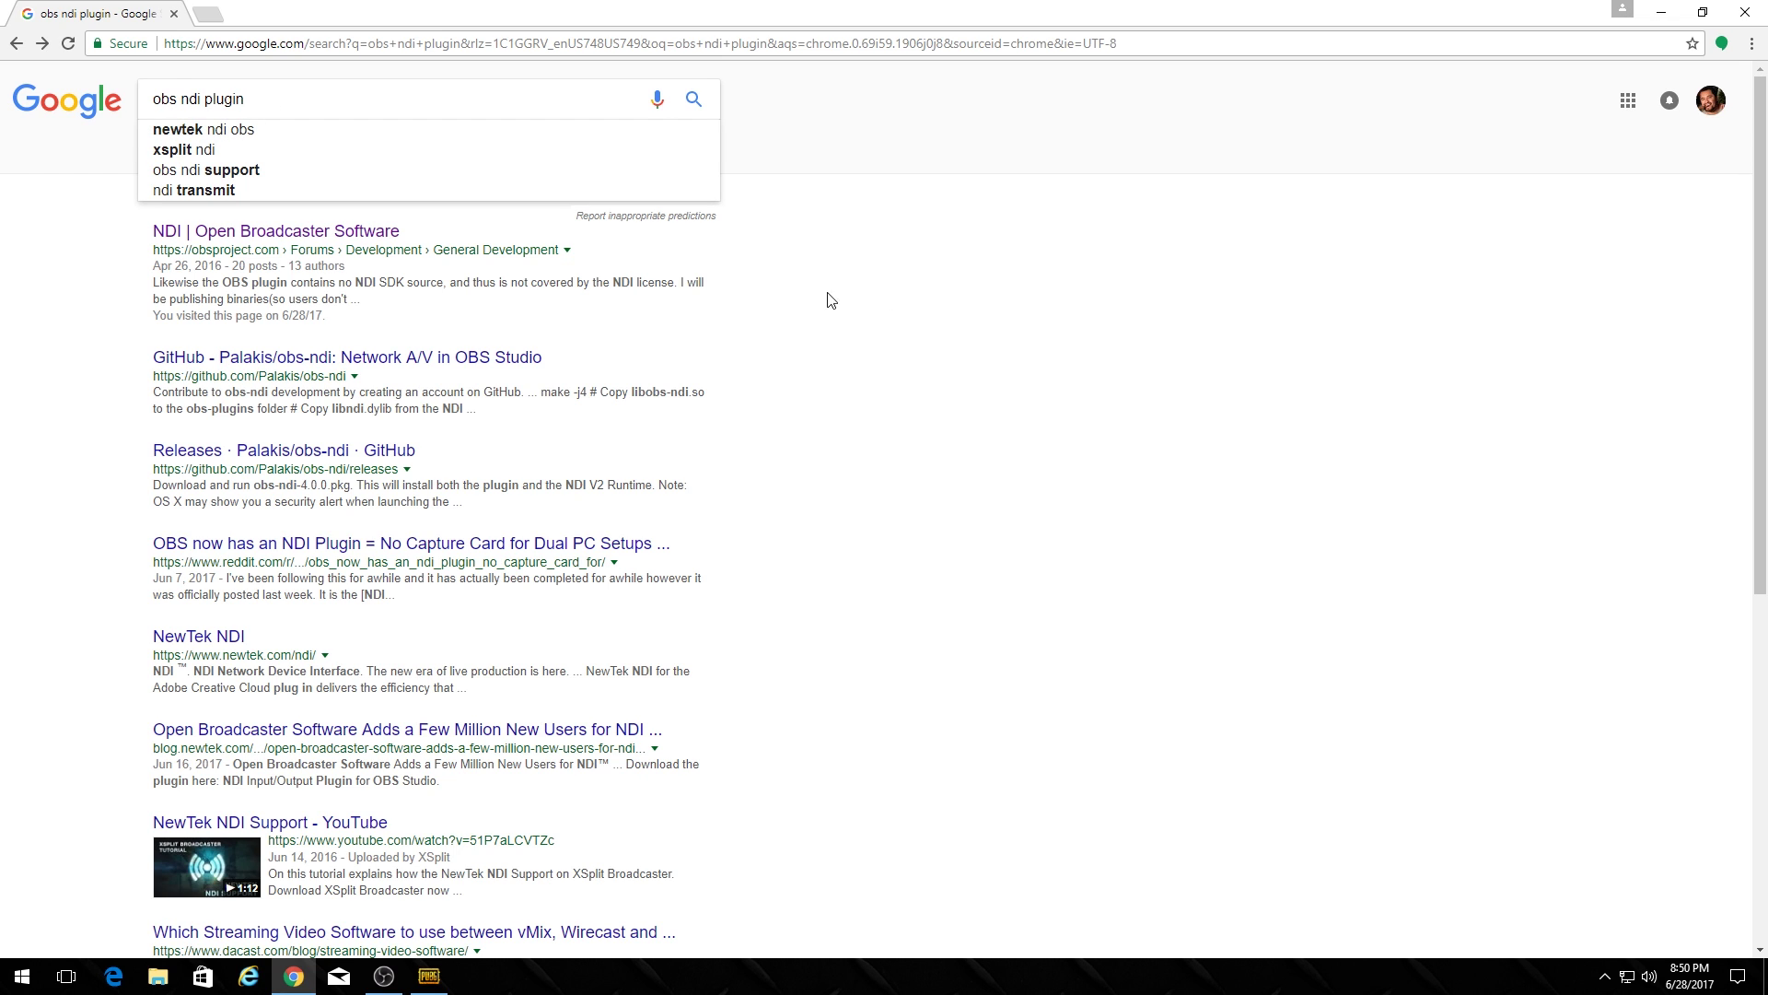
{"action": "left_click", "coordinate": [330, 232]}
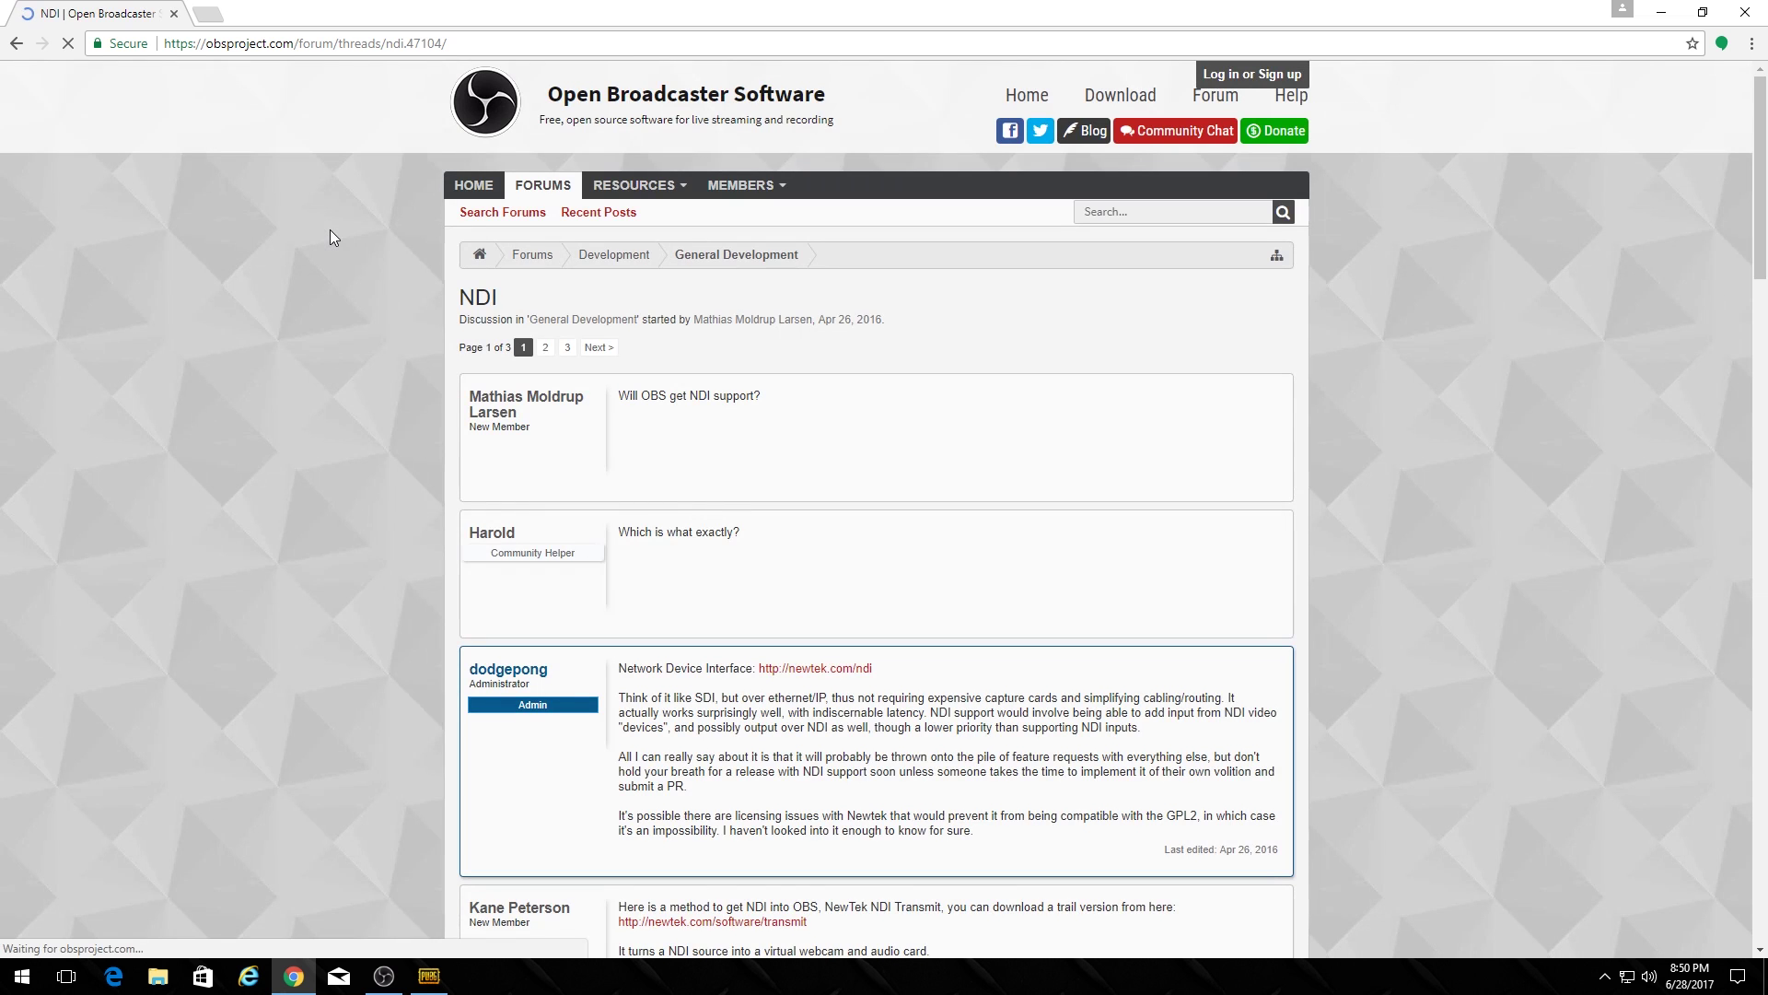
{"action": "scroll", "coordinate": [811, 623], "scroll_direction": "down", "scroll_amount": 7}
{"action": "scroll", "coordinate": [810, 623], "scroll_direction": "down", "scroll_amount": 20}
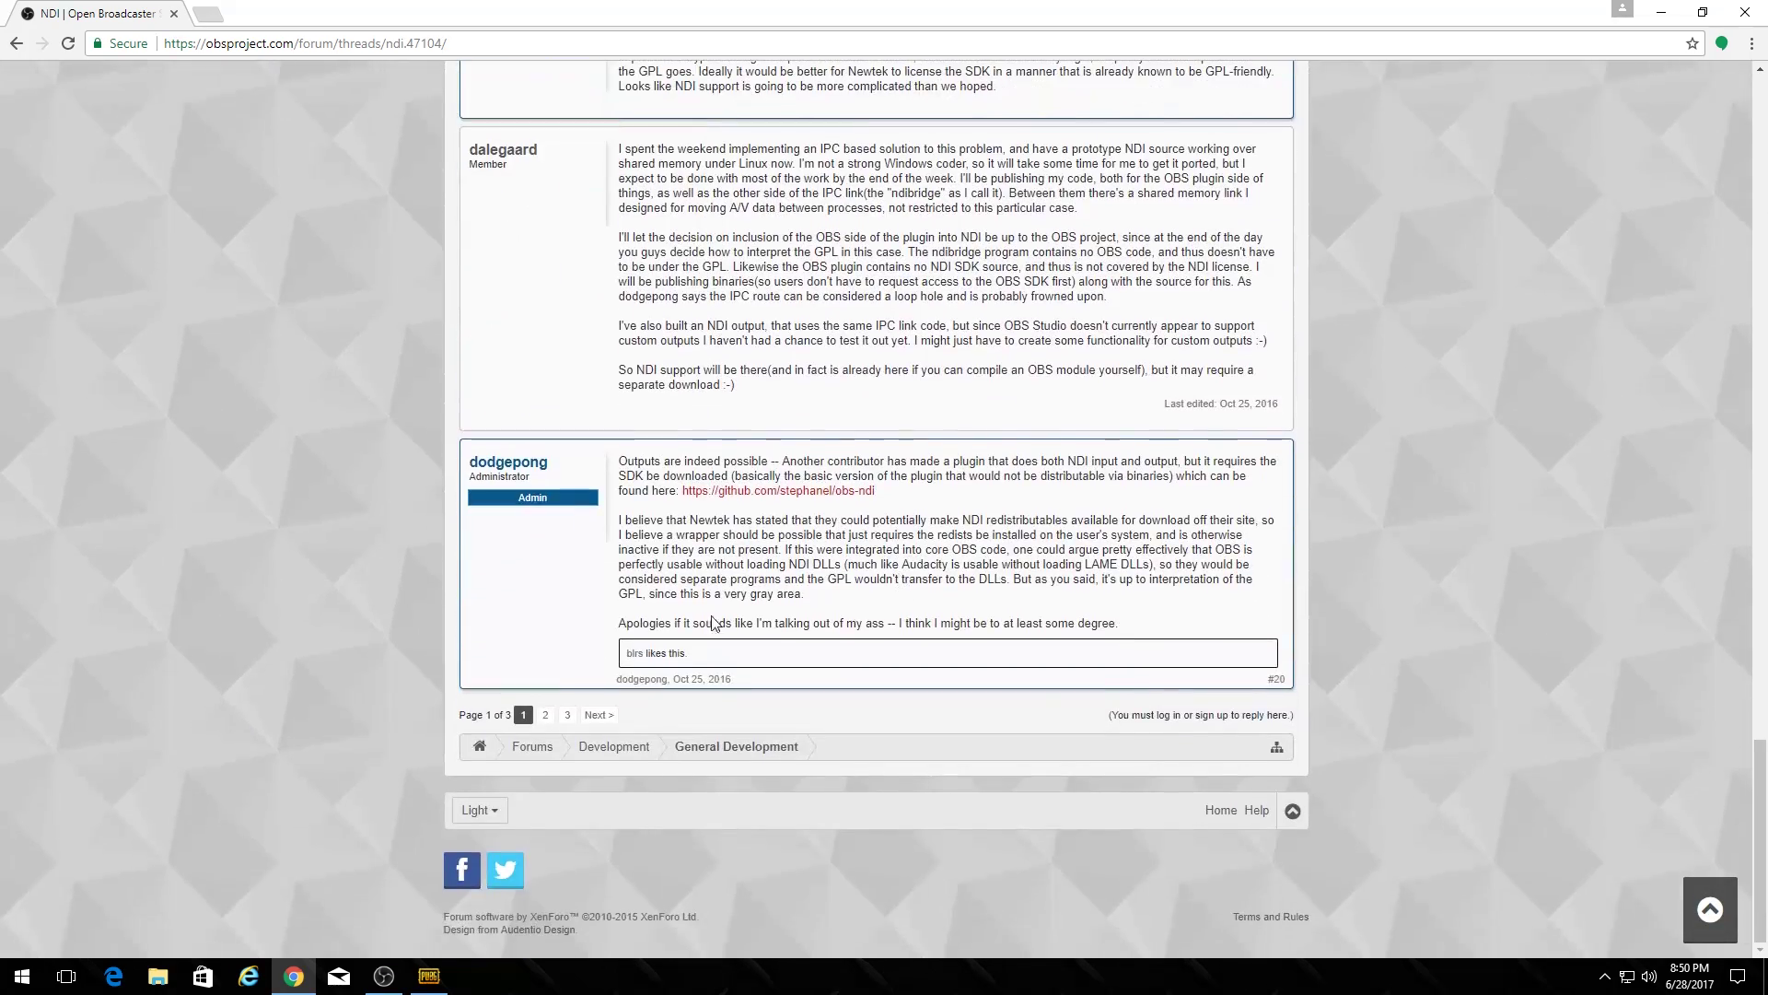
- Page through the NDI thread to its page 3
{"action": "left_click", "coordinate": [597, 715]}
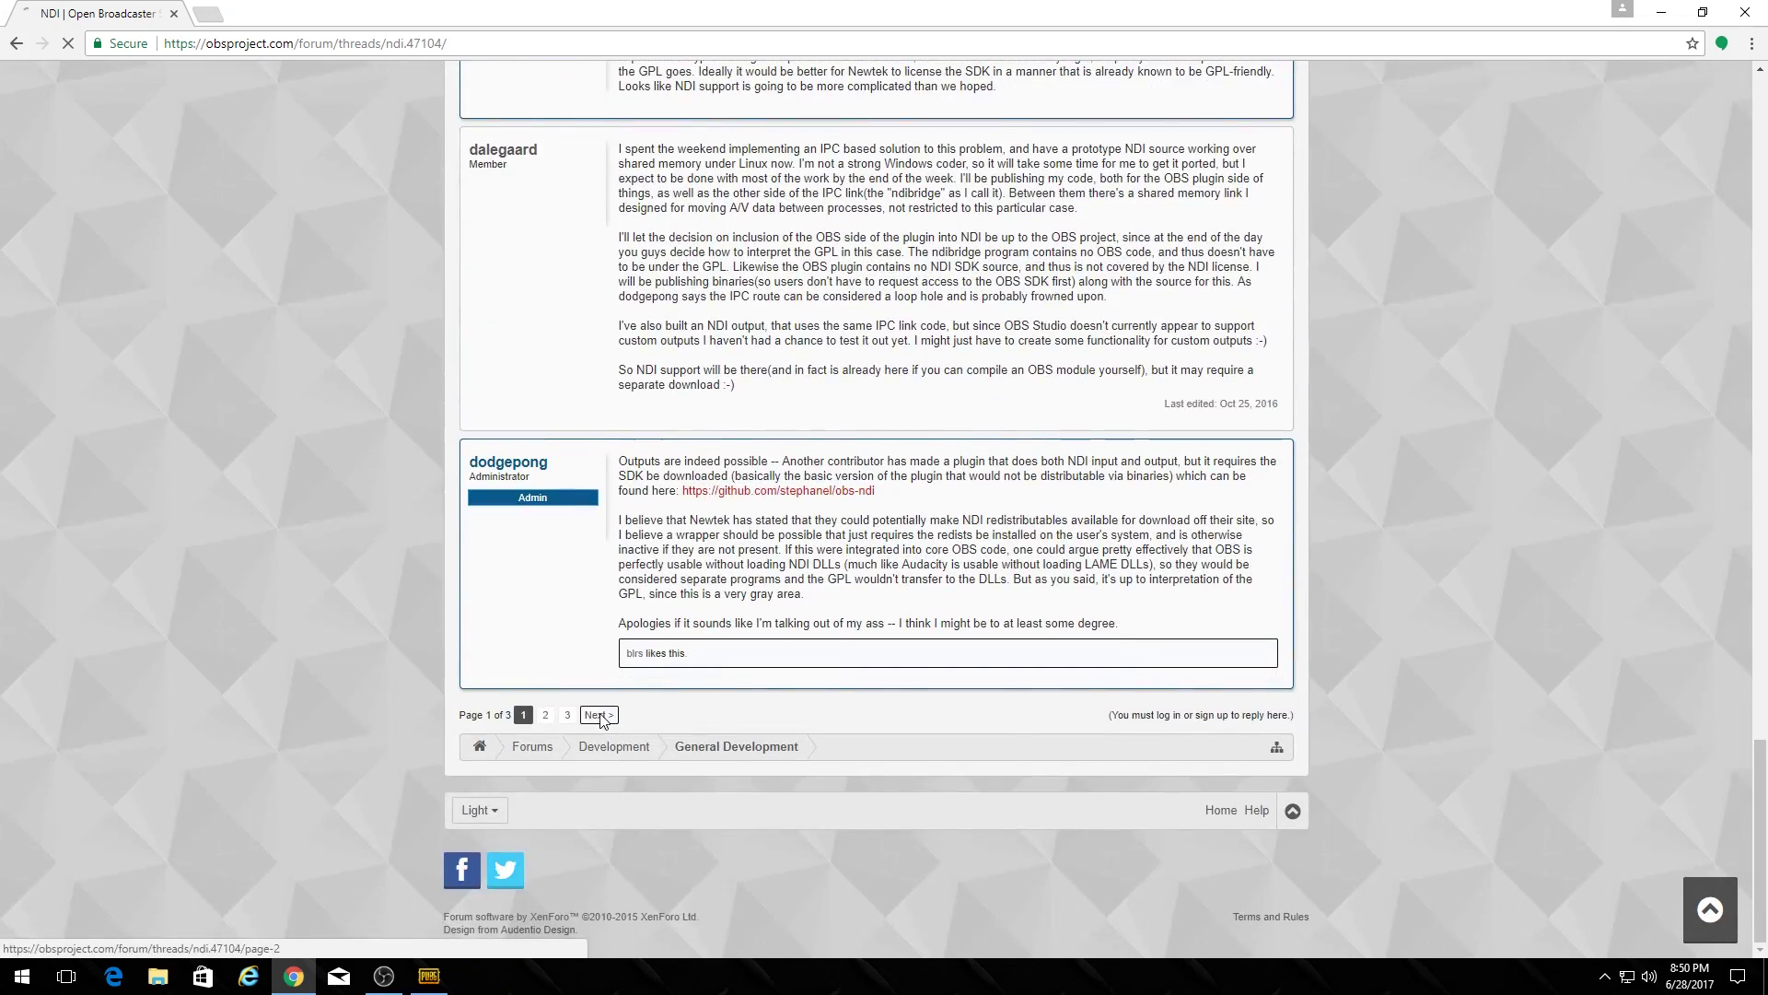
{"action": "scroll", "coordinate": [810, 654], "scroll_direction": "down", "scroll_amount": 6}
{"action": "scroll", "coordinate": [832, 656], "scroll_direction": "down", "scroll_amount": 20}
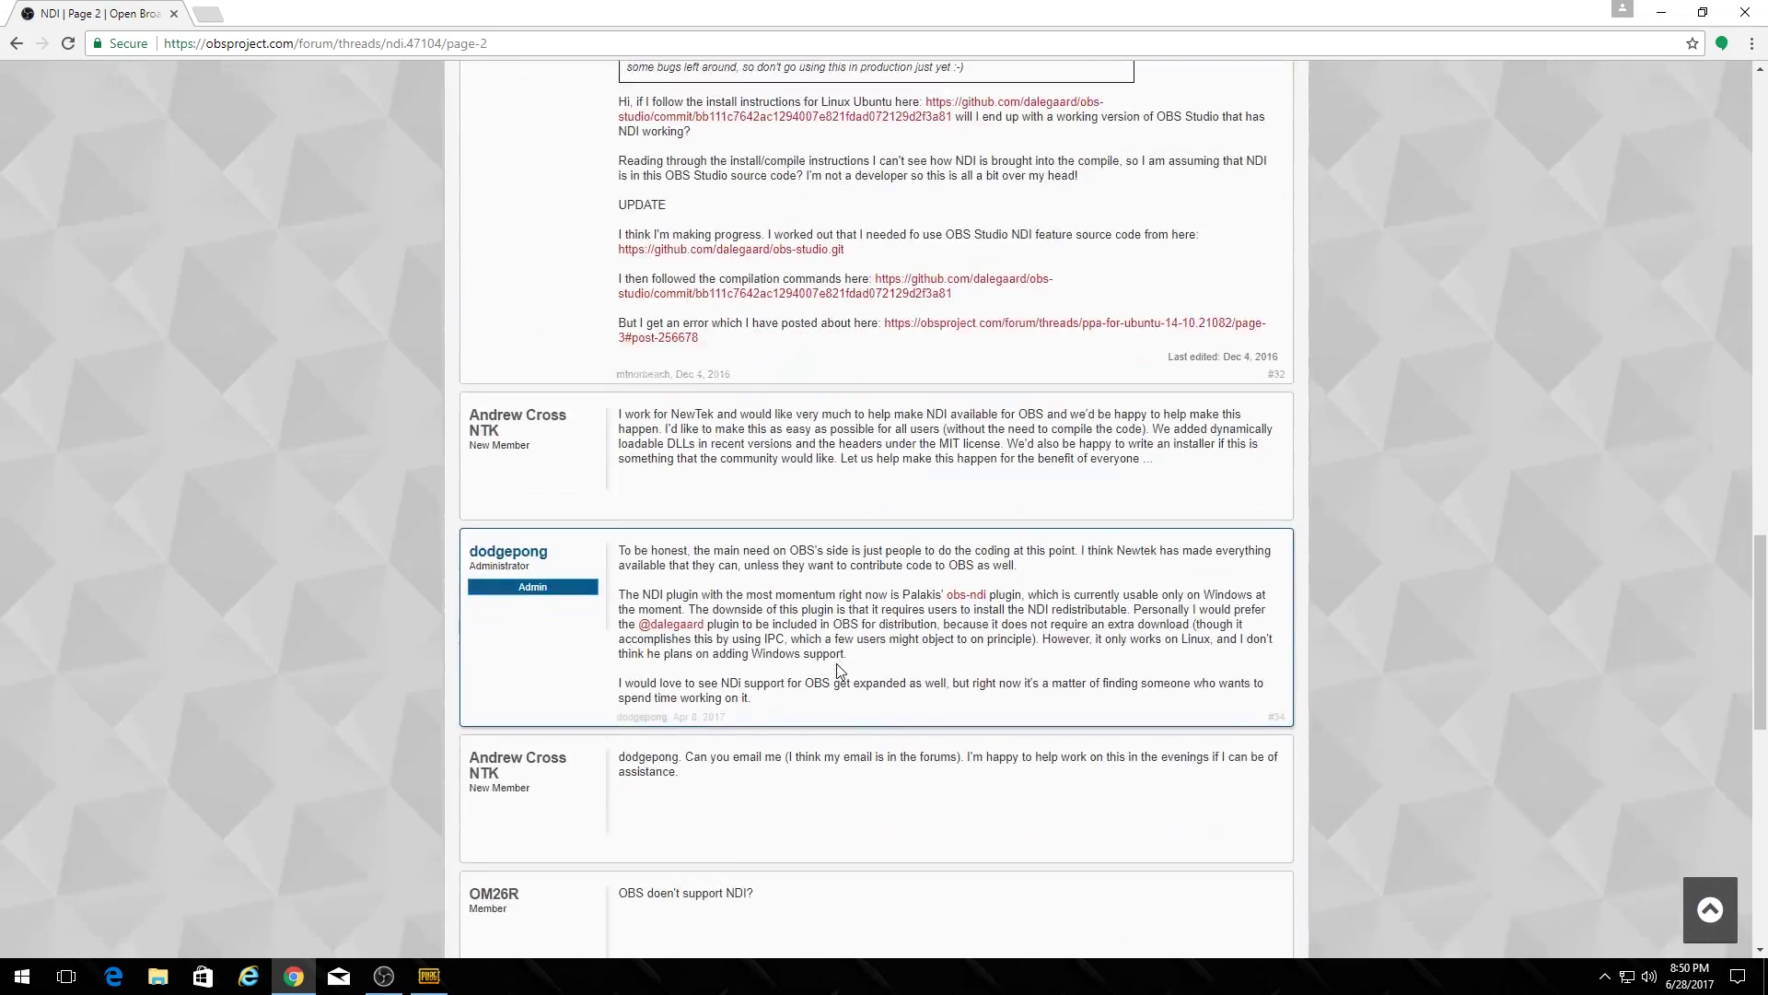
{"action": "scroll", "coordinate": [788, 578], "scroll_direction": "down", "scroll_amount": 3}
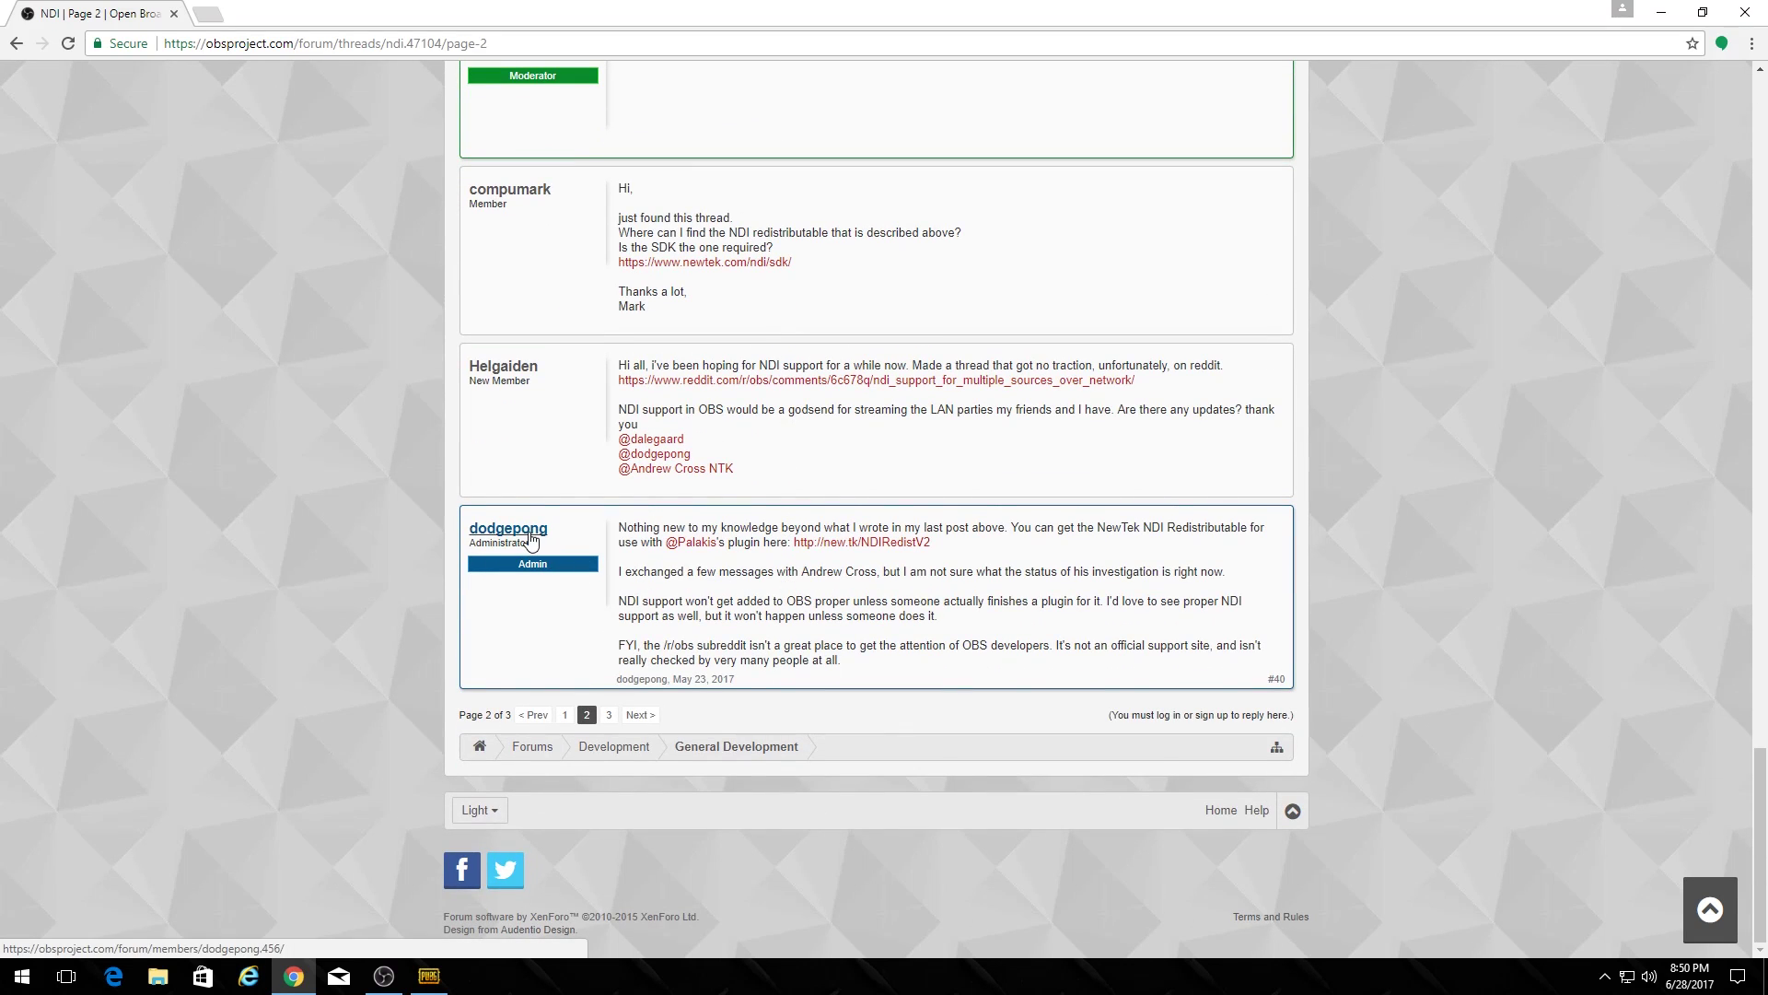
{"action": "left_click", "coordinate": [609, 714]}
{"action": "scroll", "coordinate": [772, 606], "scroll_direction": "down", "scroll_amount": 1}
{"action": "scroll", "coordinate": [772, 606], "scroll_direction": "up", "scroll_amount": 1}
{"action": "scroll", "coordinate": [802, 552], "scroll_direction": "down", "scroll_amount": 4}
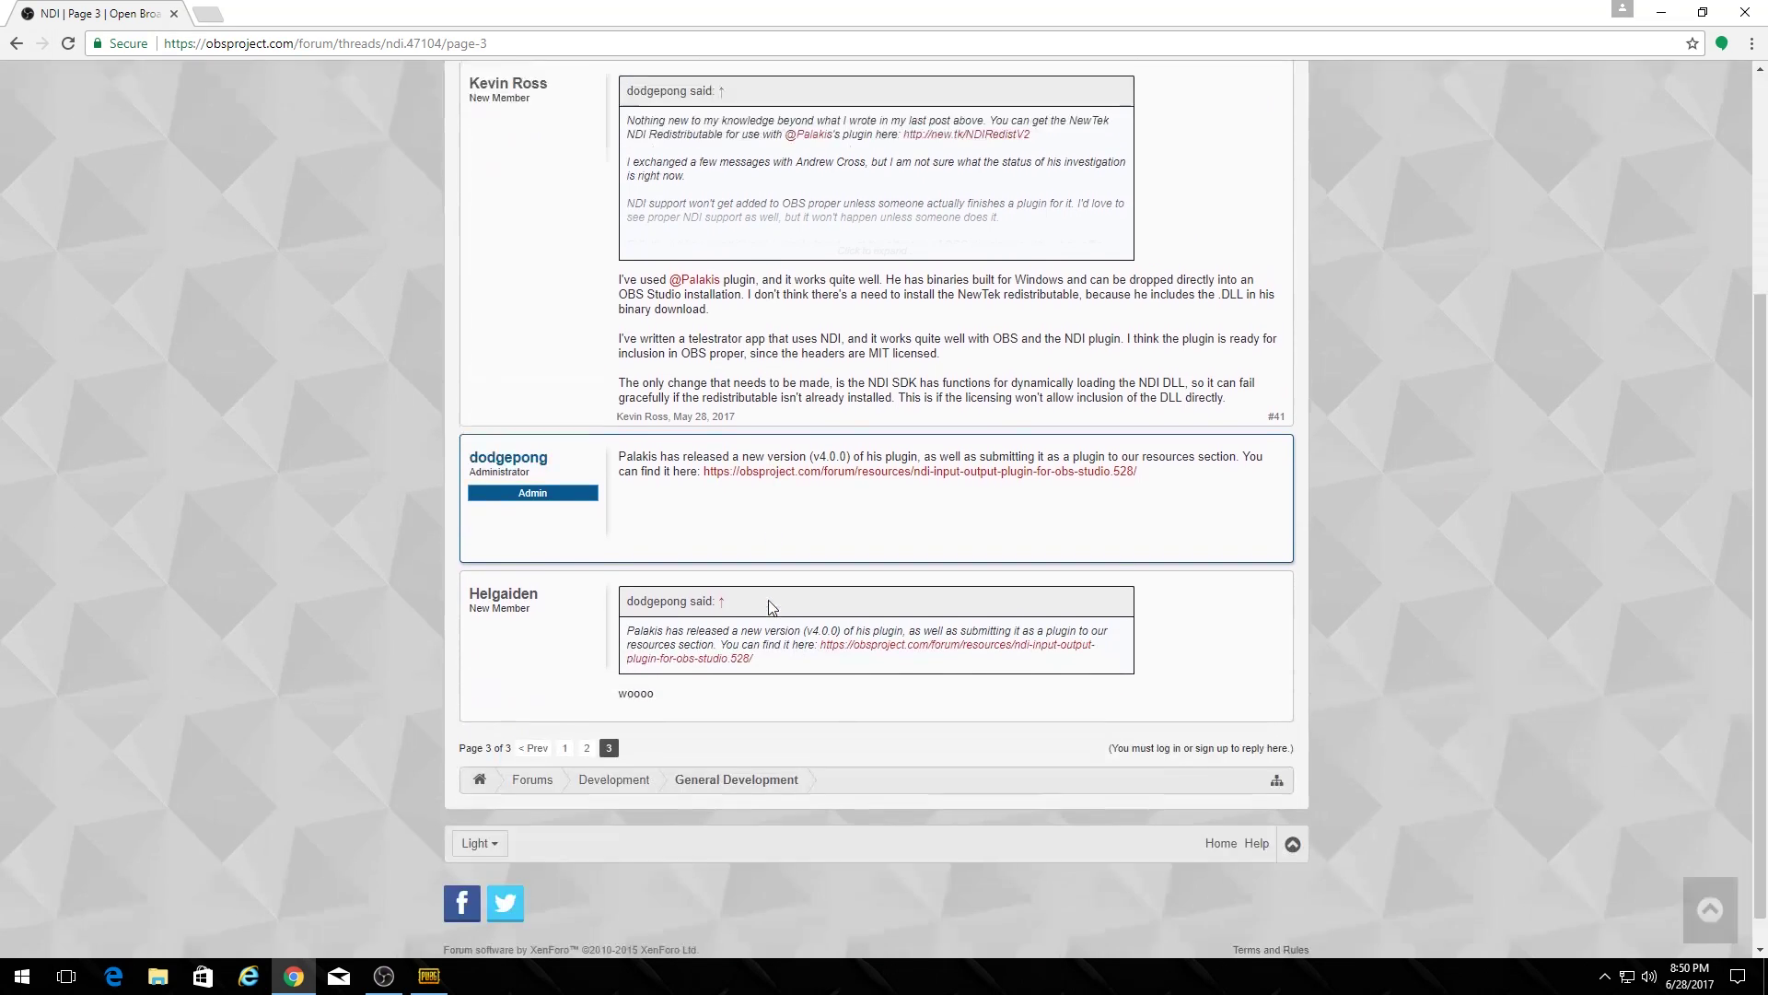
- Follow the NDI plugin resource link to GitHub and download obs-ndi-4.0.0-Windows-Installer.exe
{"action": "left_click", "coordinate": [863, 439]}
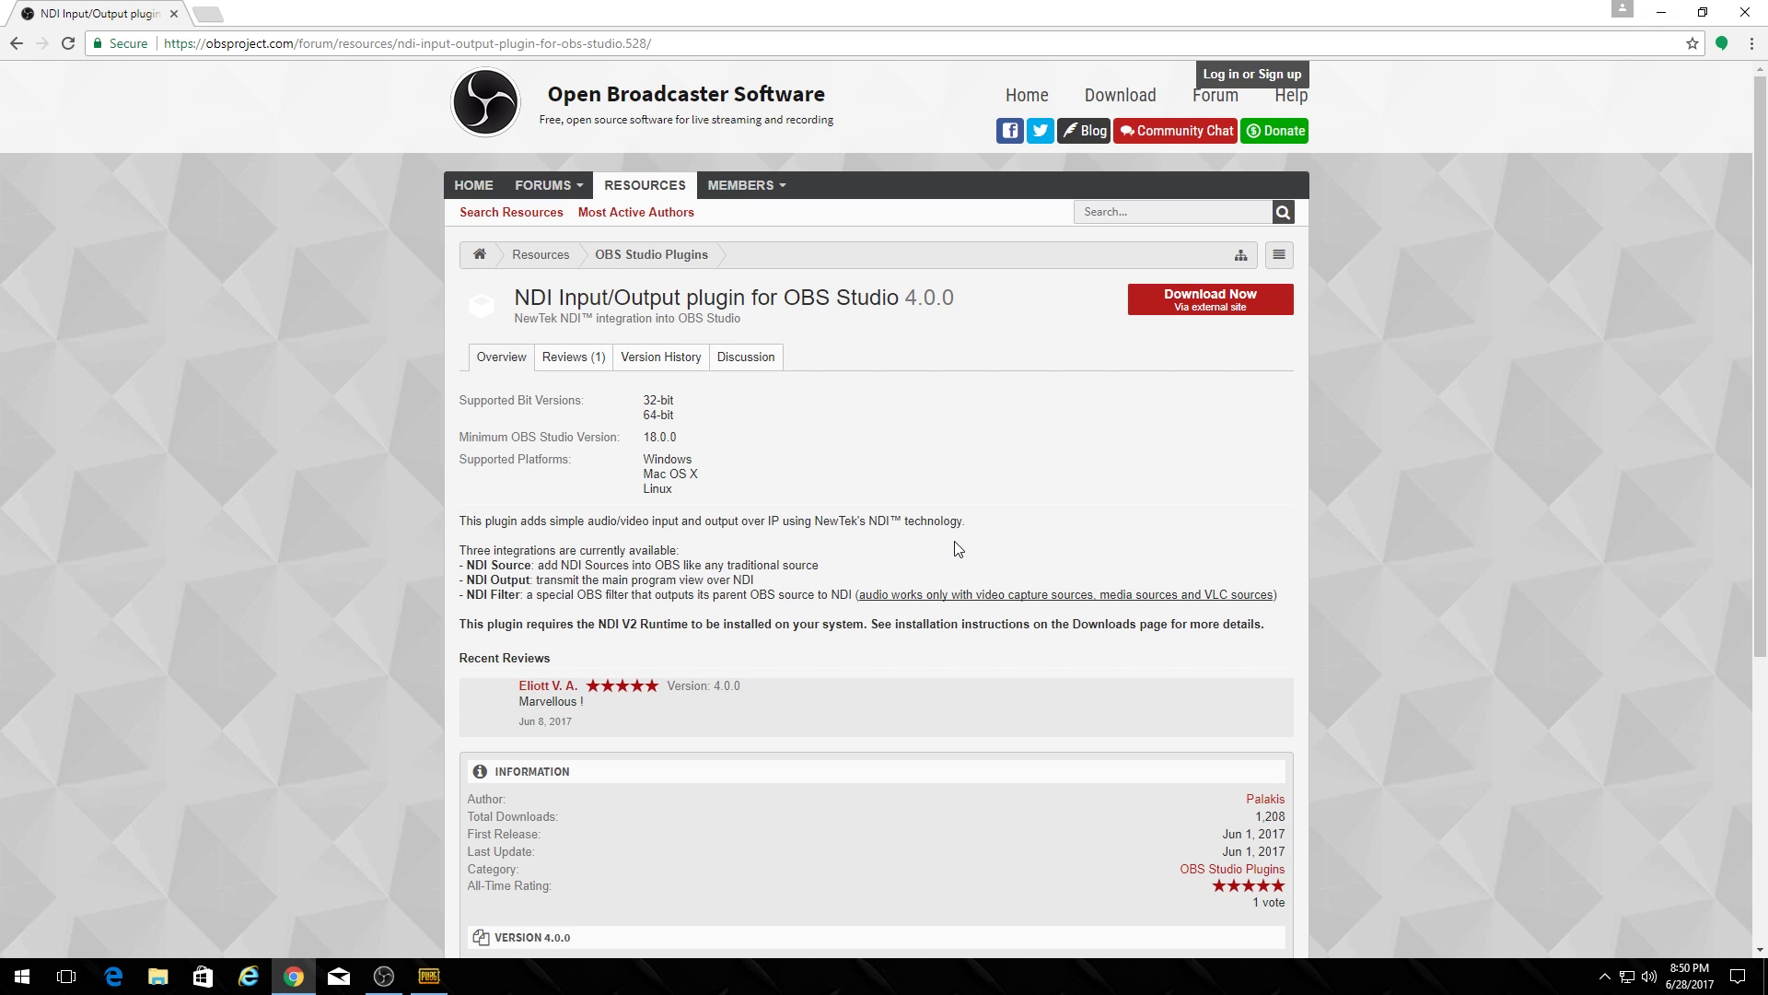
{"action": "left_click", "coordinate": [1281, 313]}
{"action": "scroll", "coordinate": [761, 636], "scroll_direction": "down", "scroll_amount": 4}
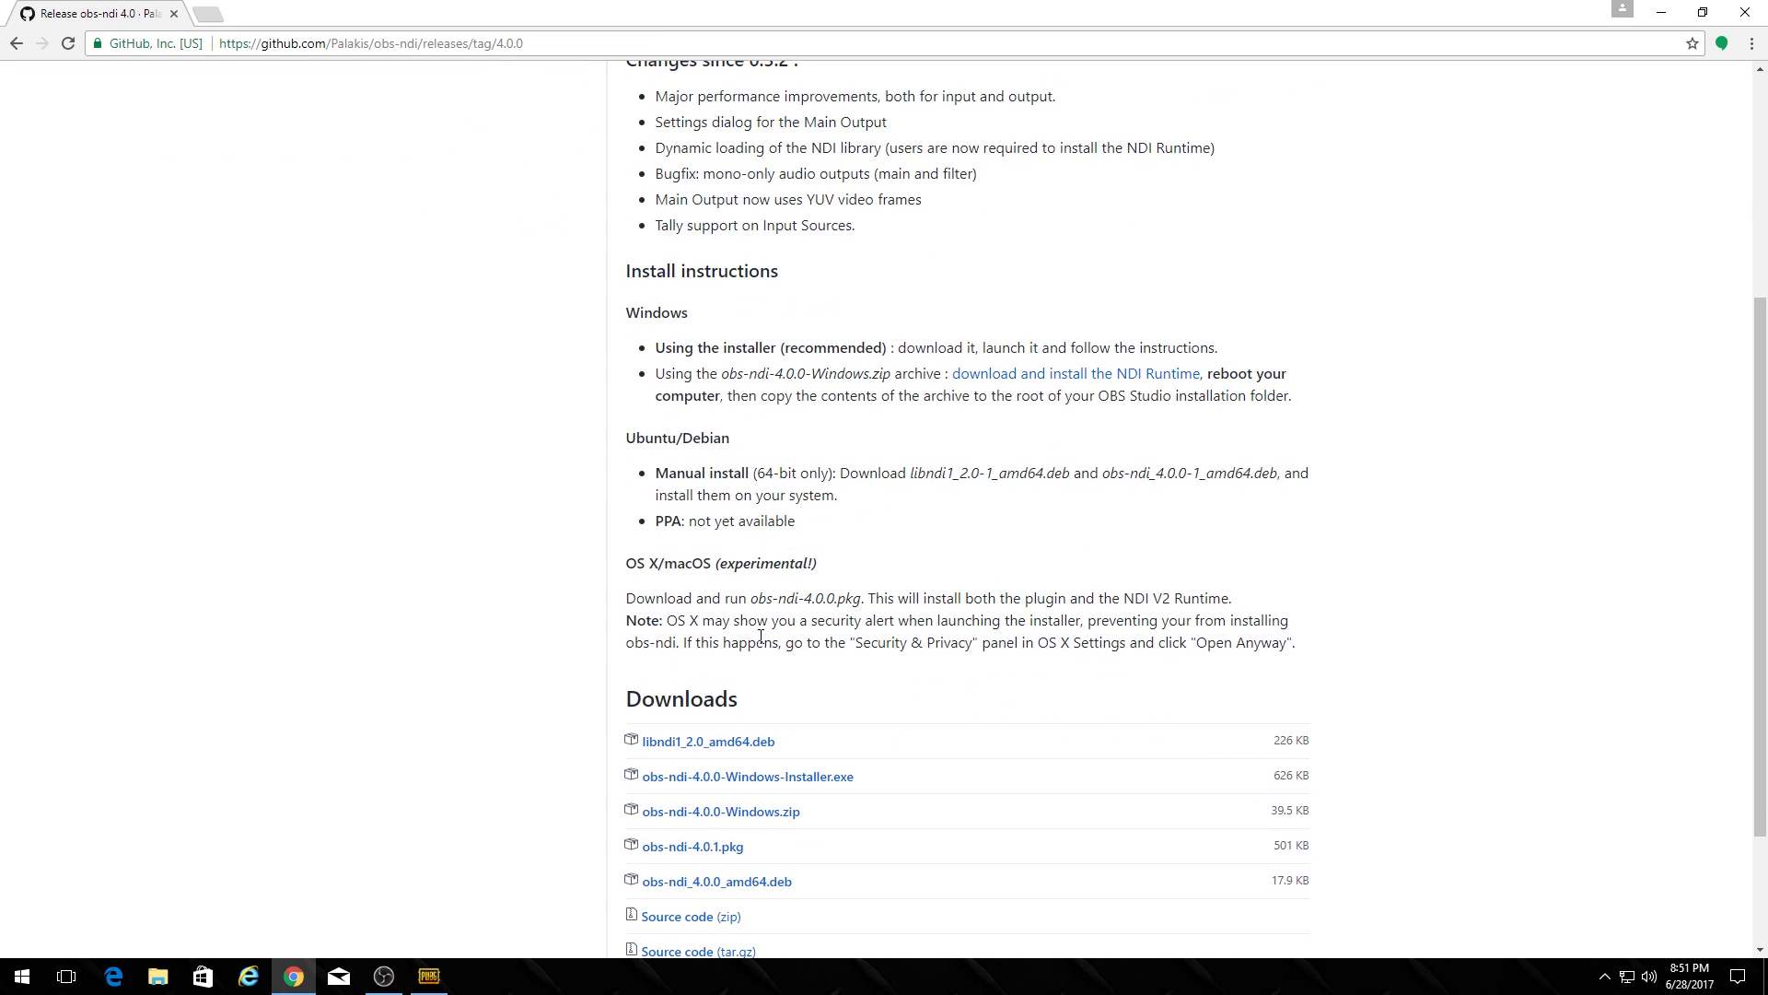
{"action": "scroll", "coordinate": [761, 635], "scroll_direction": "up", "scroll_amount": 2}
{"action": "scroll", "coordinate": [836, 522], "scroll_direction": "down", "scroll_amount": 4}
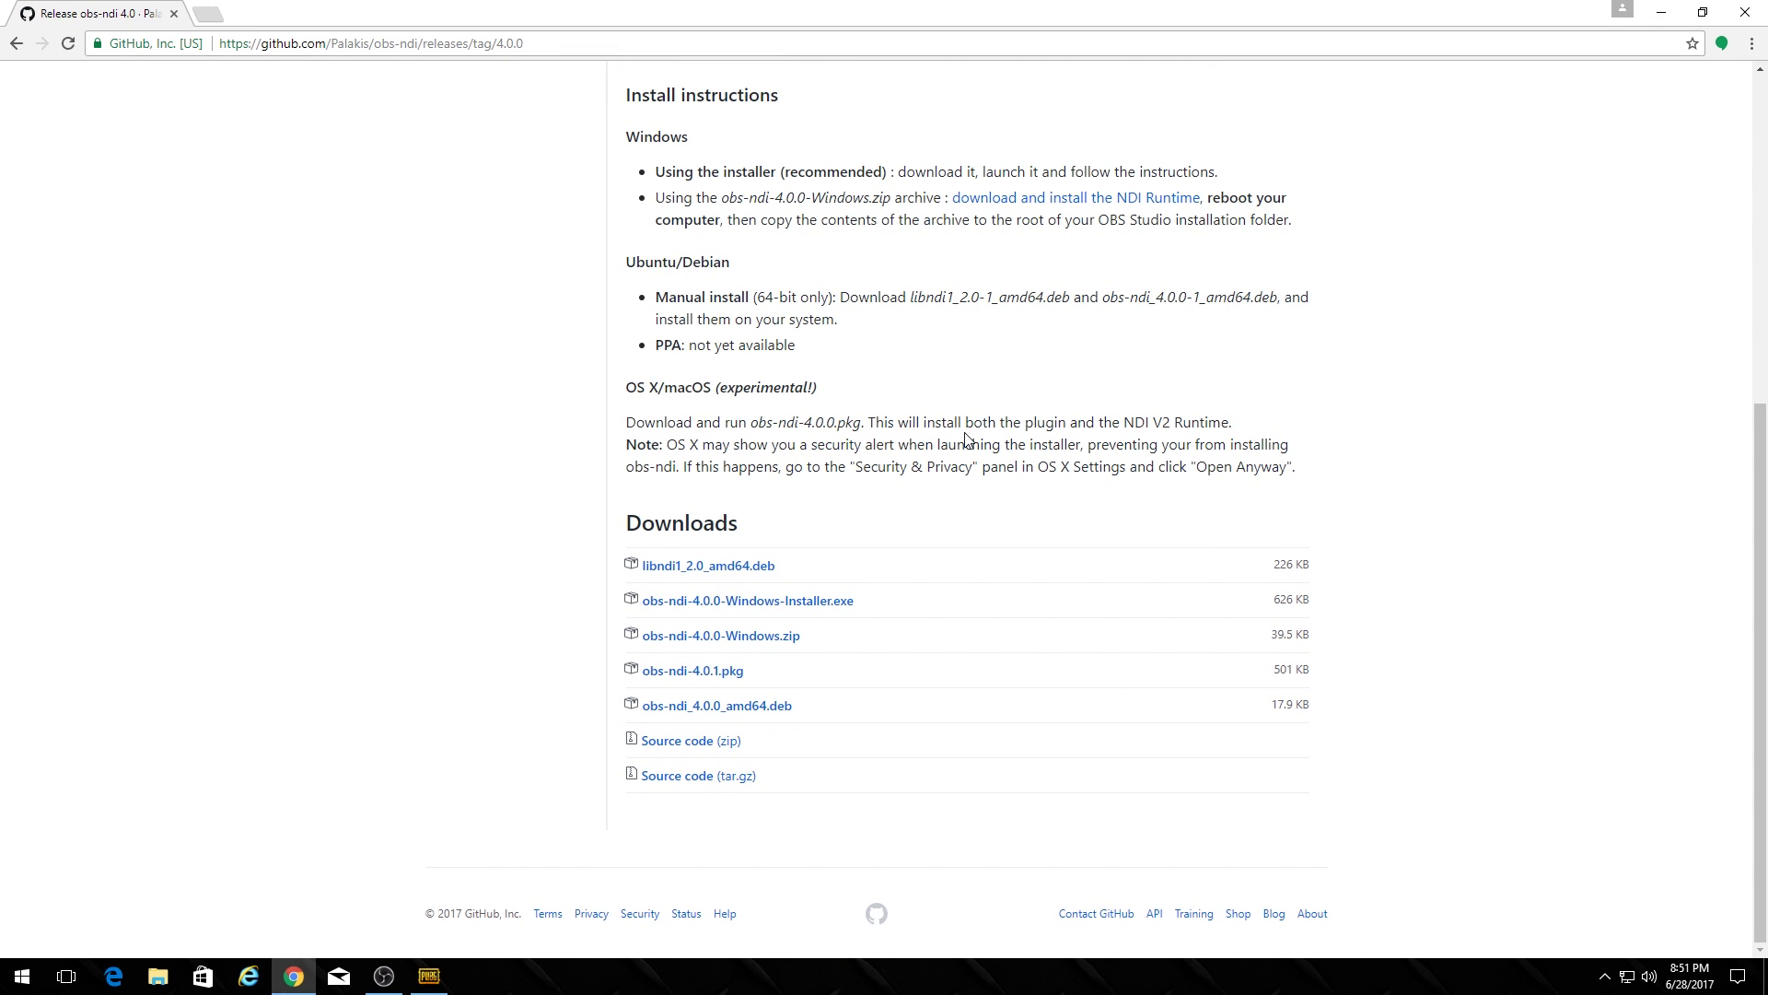
{"action": "left_click", "coordinate": [828, 603]}
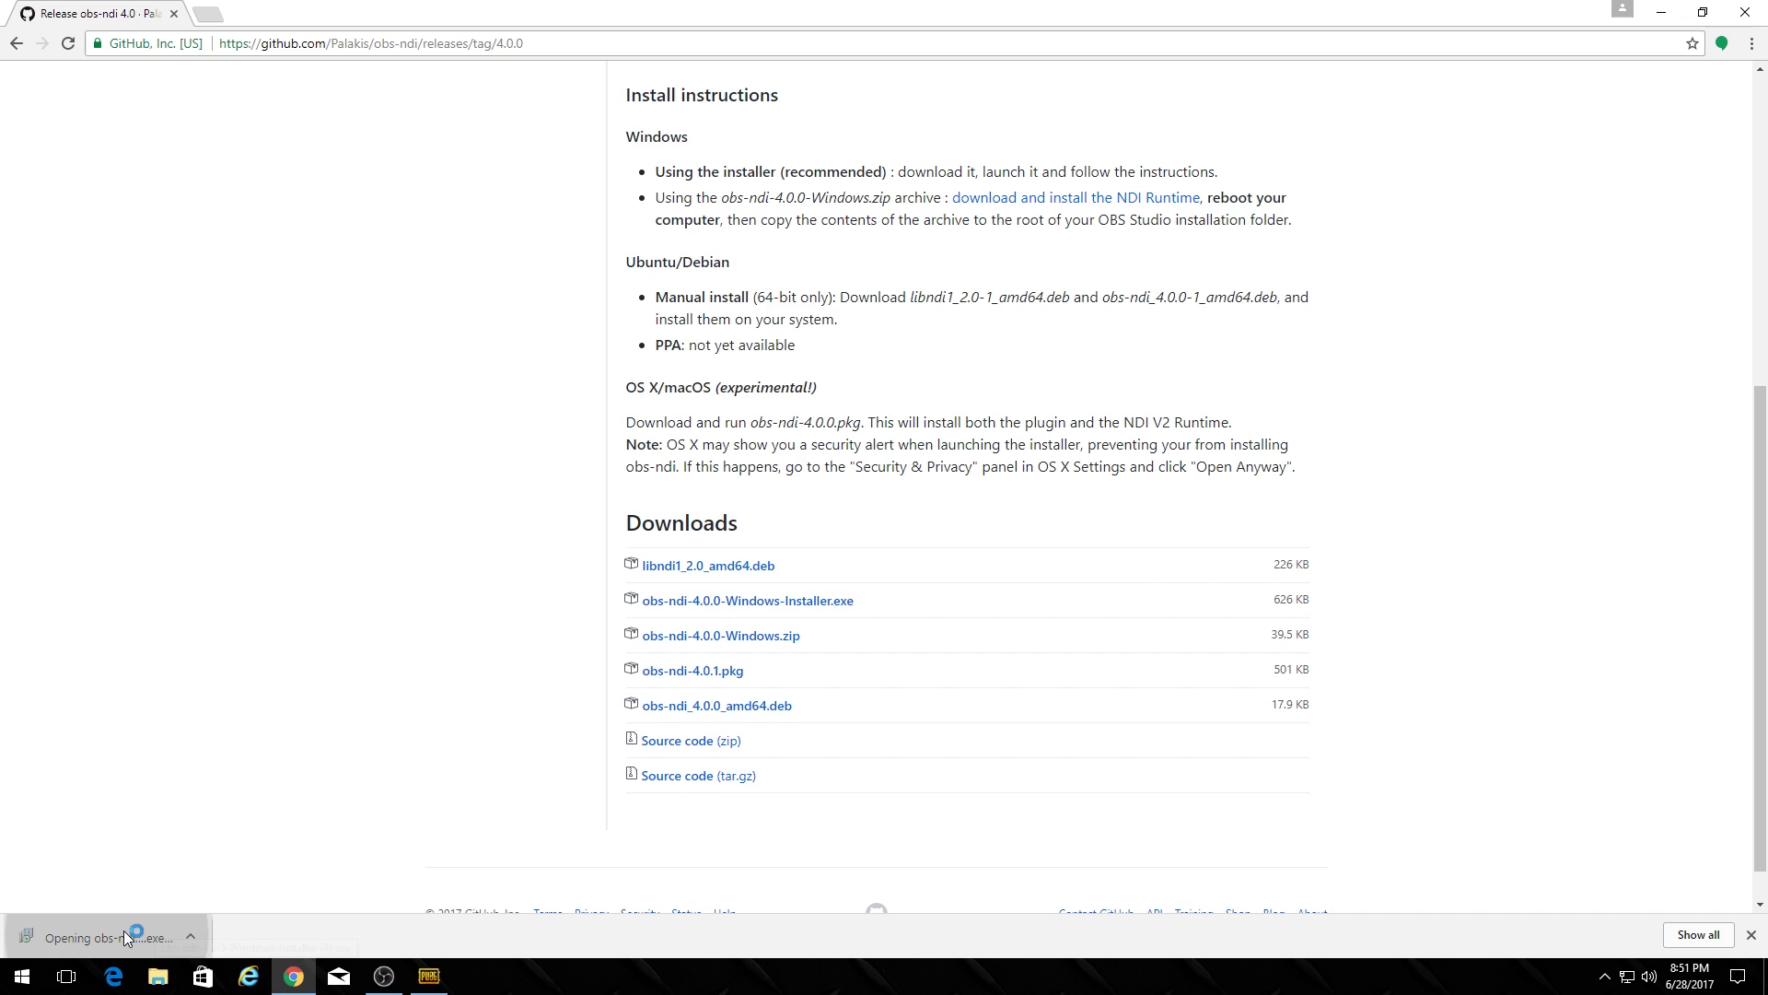
- Cancel the obs-ndi setup after the language dialog, minimize Chrome, and maximize OBS
{"action": "left_click", "coordinate": [810, 626]}
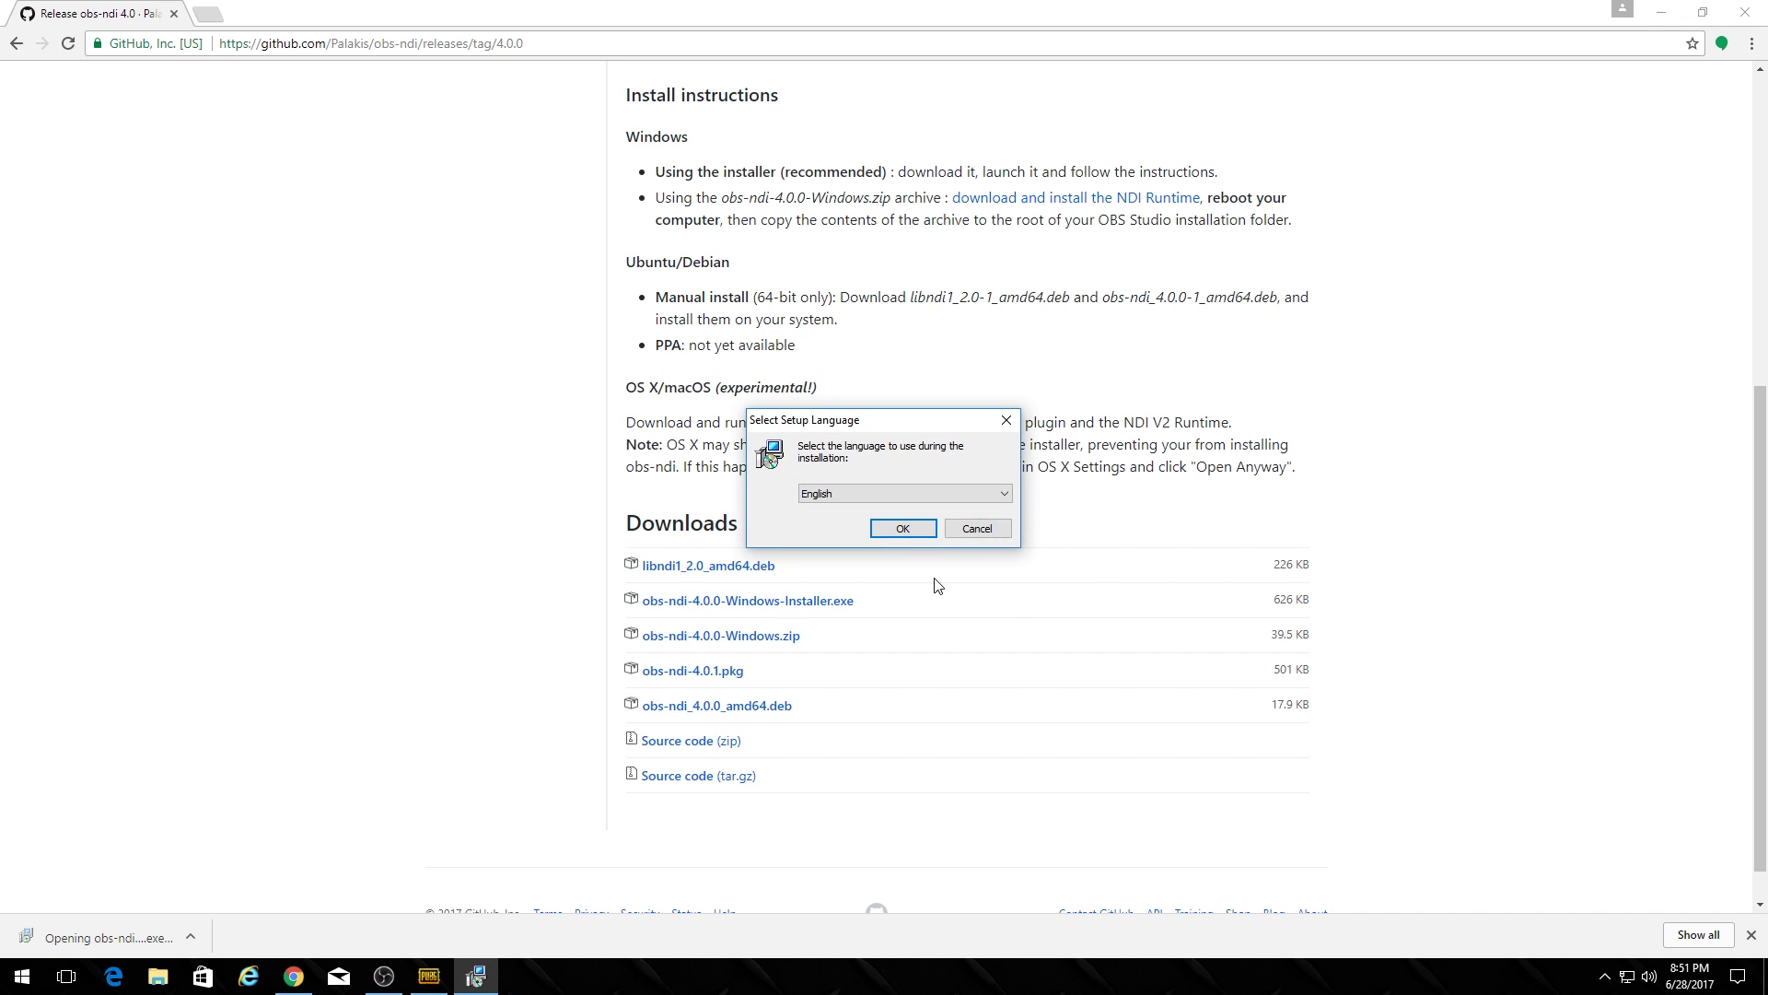
{"action": "left_click", "coordinate": [886, 530]}
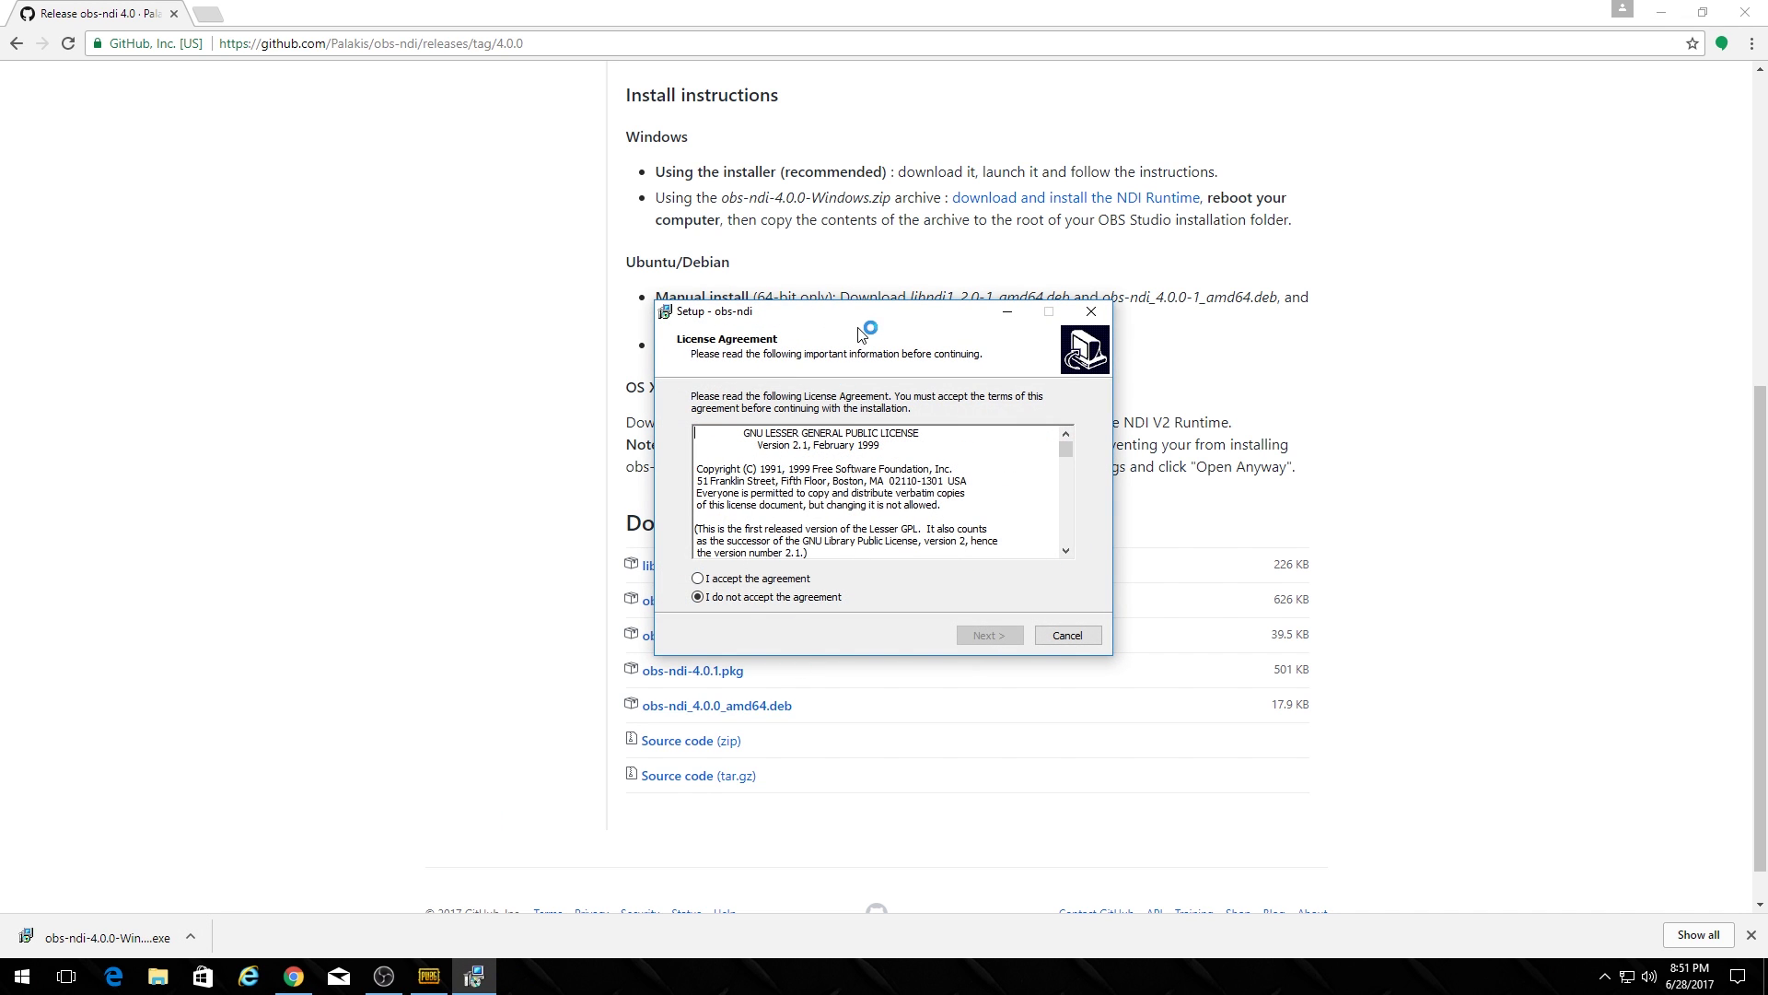
{"action": "left_click", "coordinate": [1090, 312]}
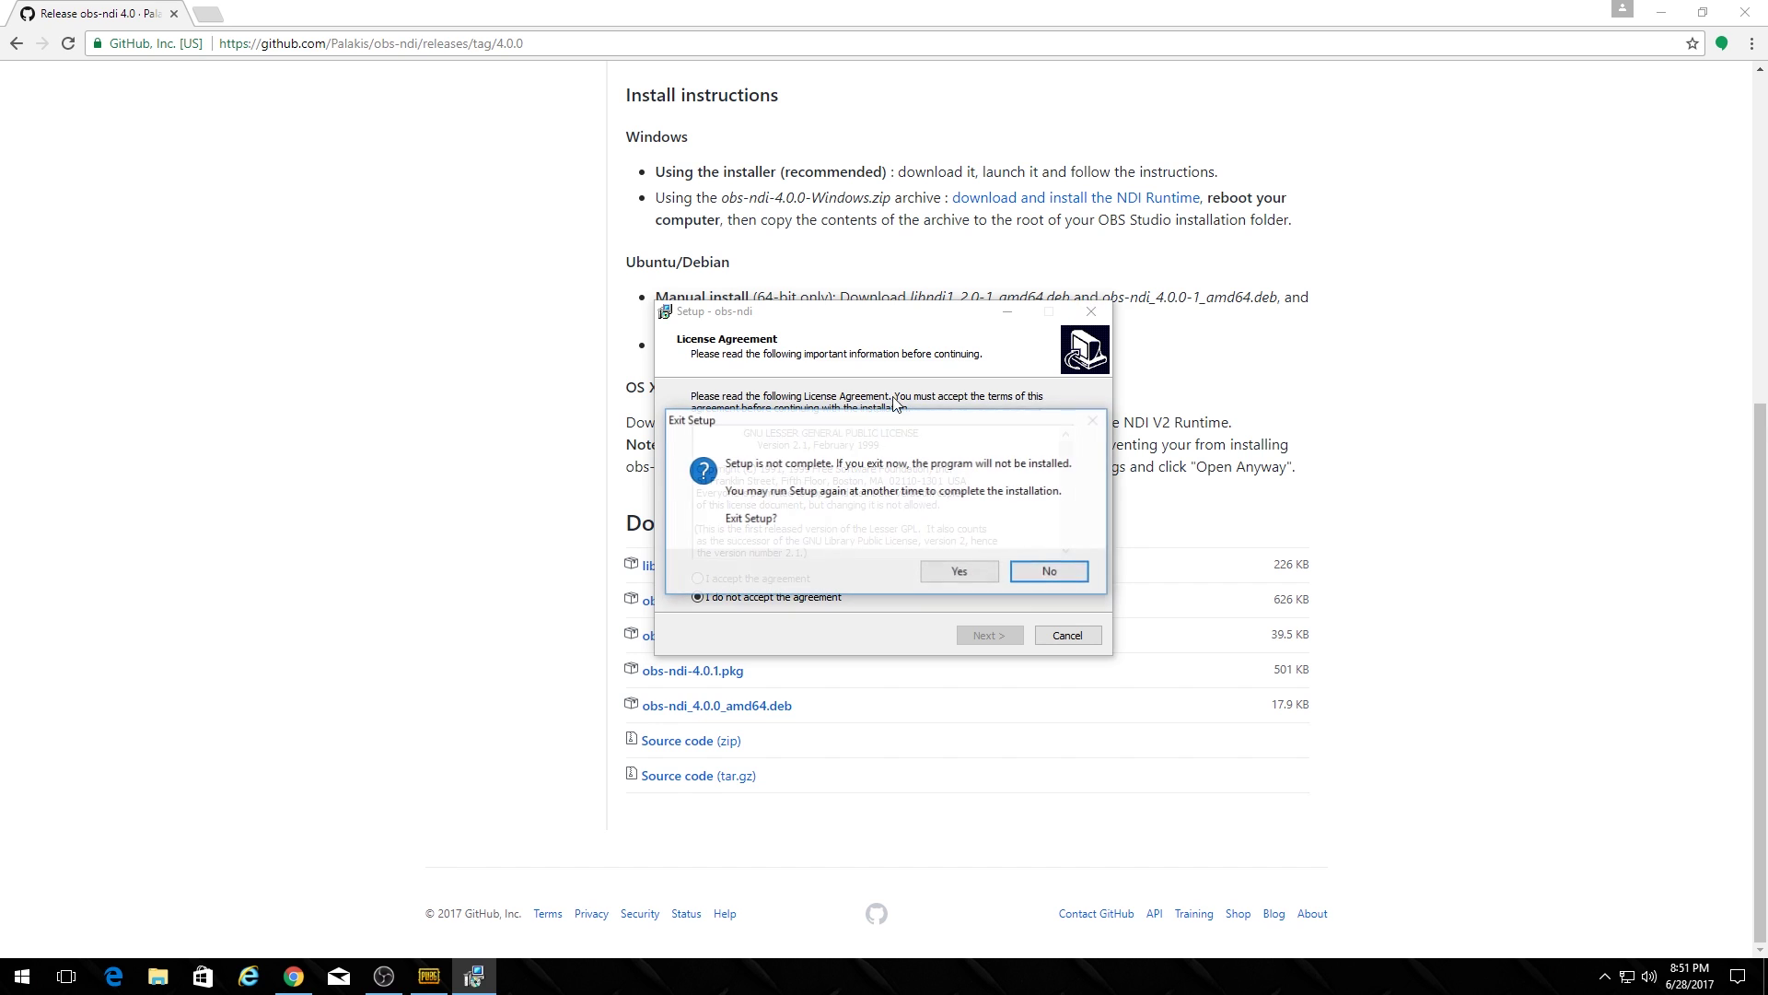
{"action": "left_click", "coordinate": [962, 571]}
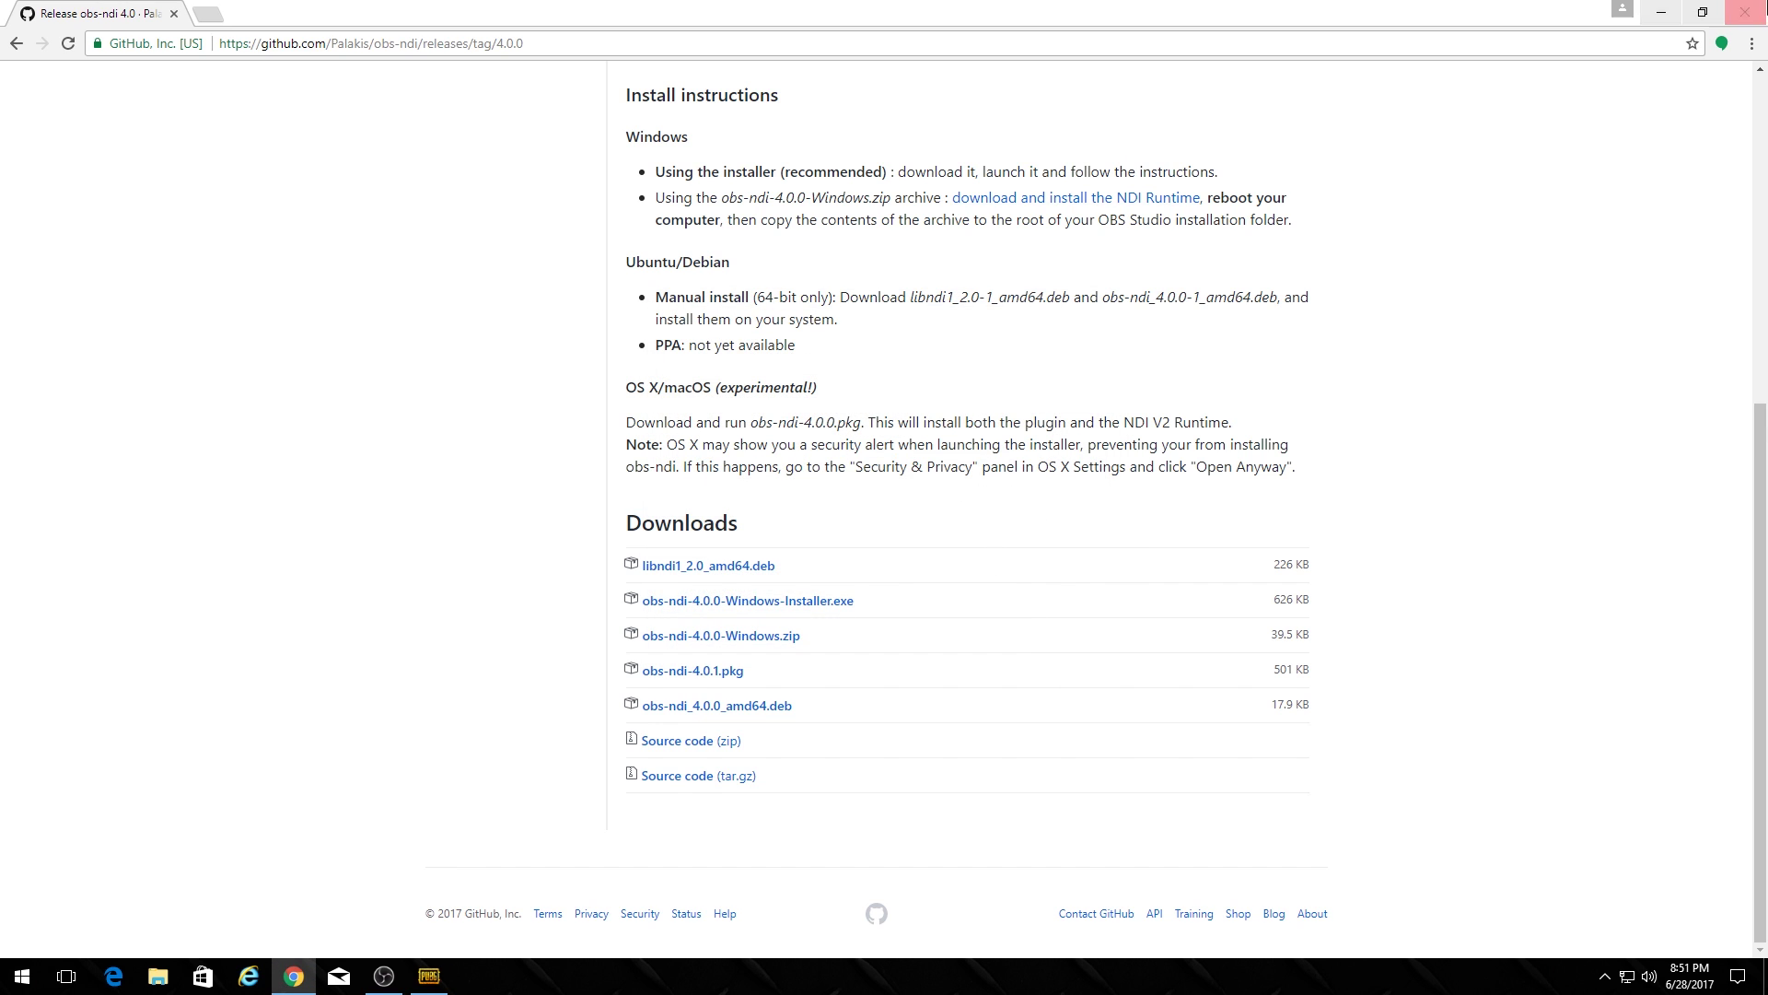
{"action": "left_click", "coordinate": [1660, 13]}
{"action": "left_click_drag", "start_coordinate": [1179, 193], "coordinate": [1057, 7]}
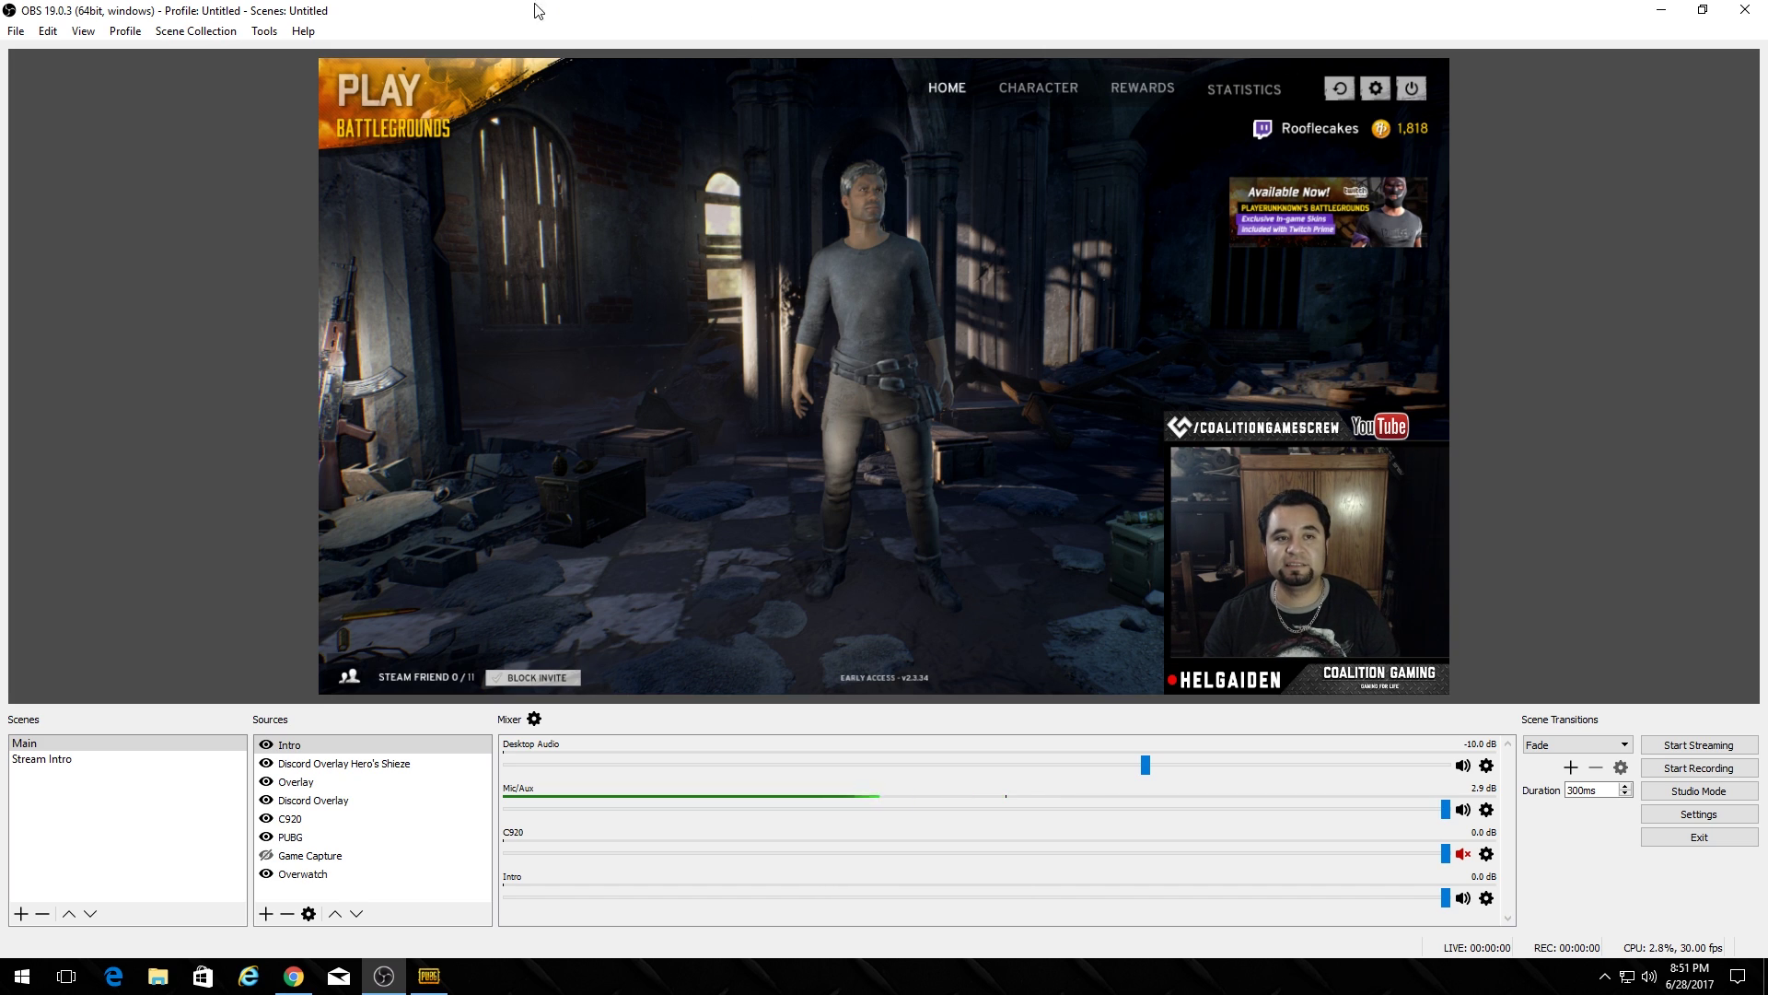
- Turn on Enable NDI Output with output name 'OBS Red Beast' and save
{"action": "left_click", "coordinate": [265, 33]}
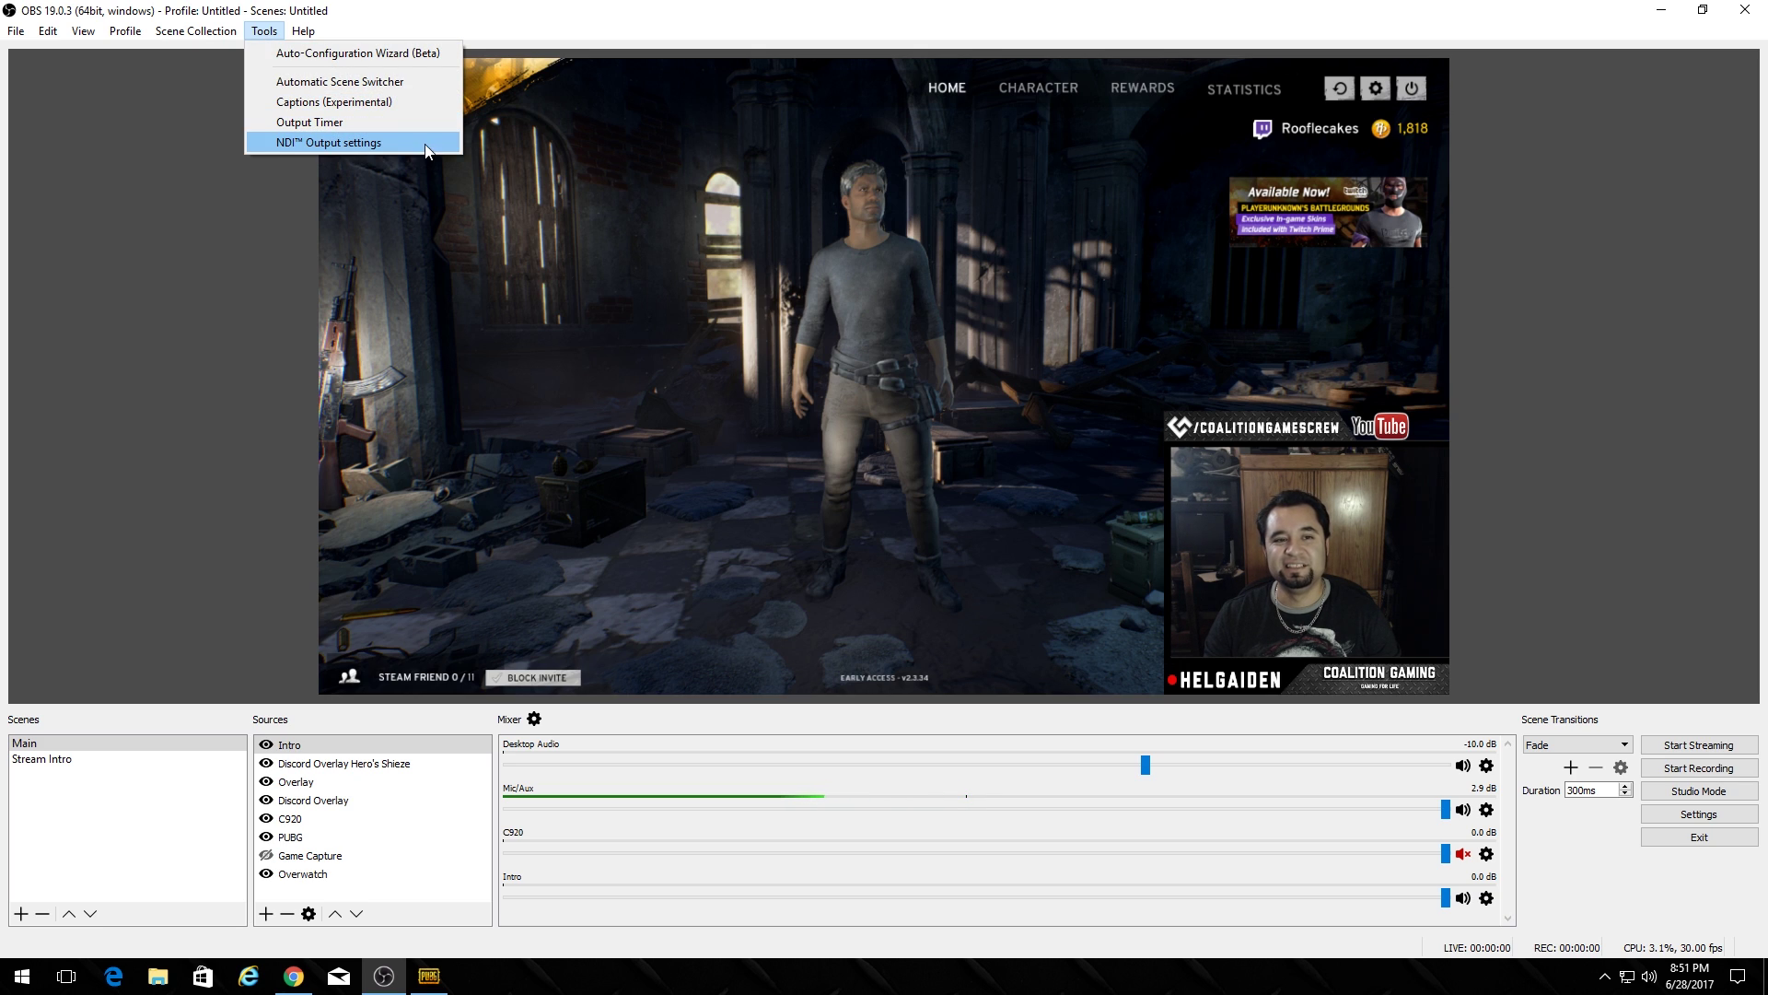
{"action": "left_click", "coordinate": [304, 144]}
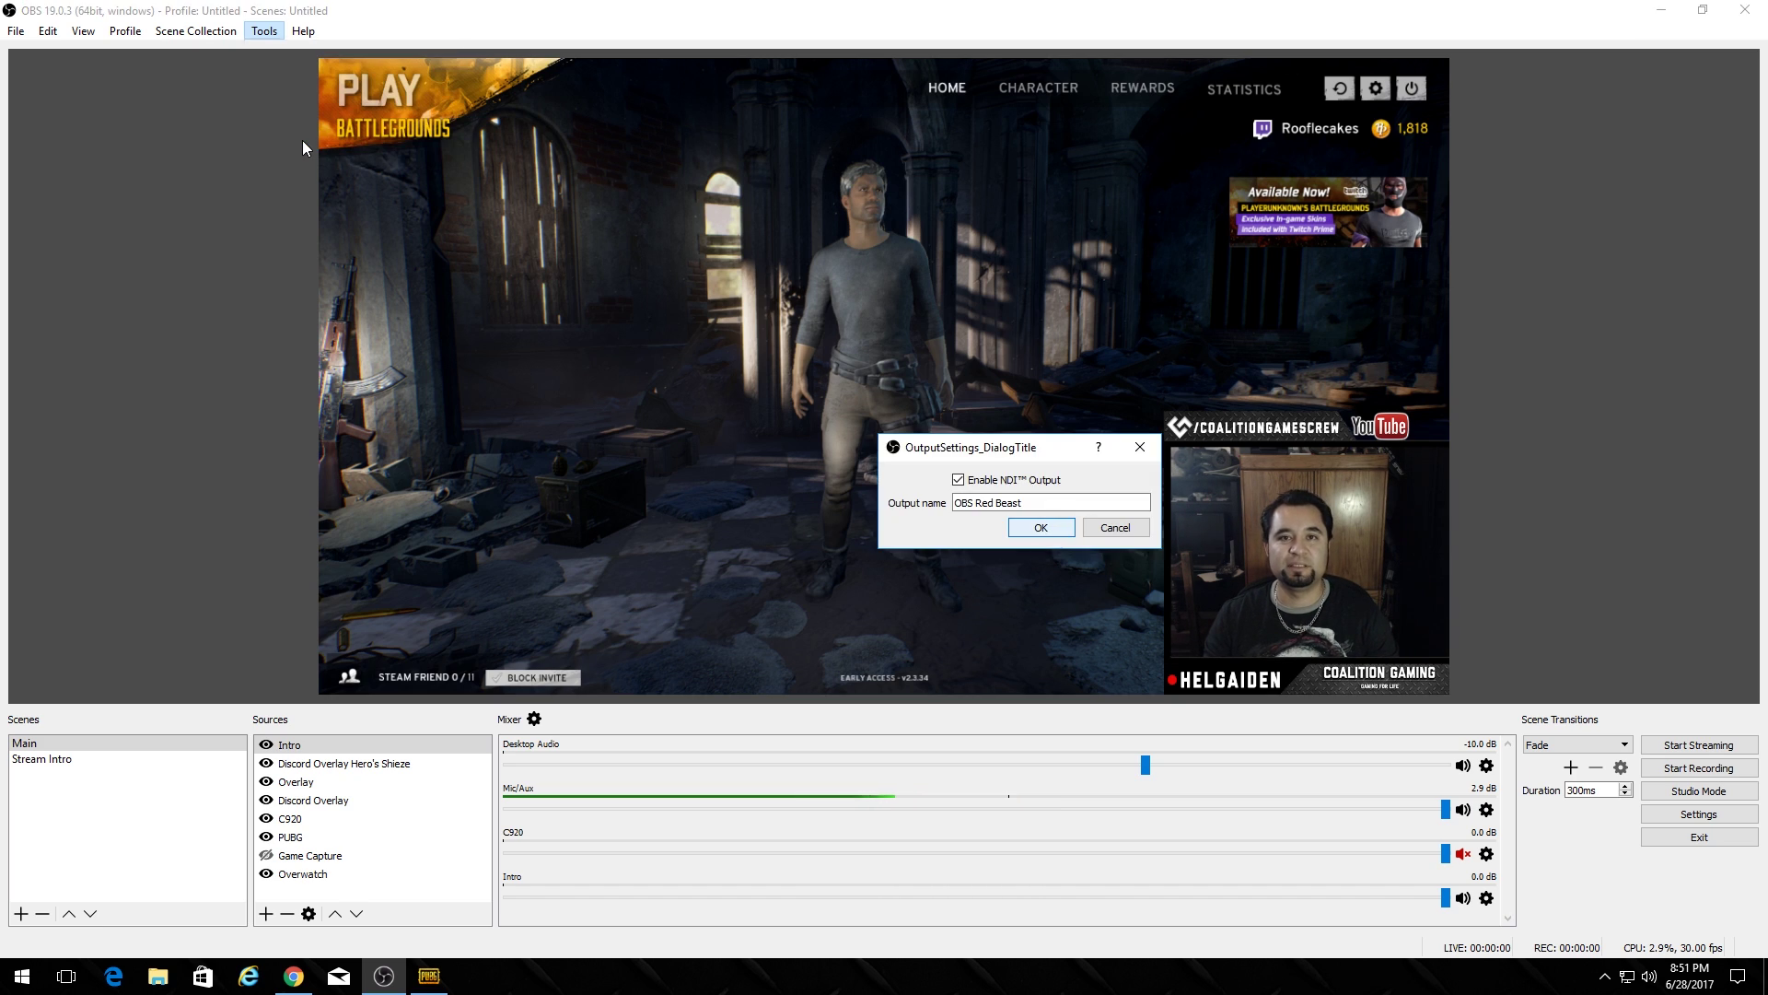
{"action": "left_click", "coordinate": [970, 489]}
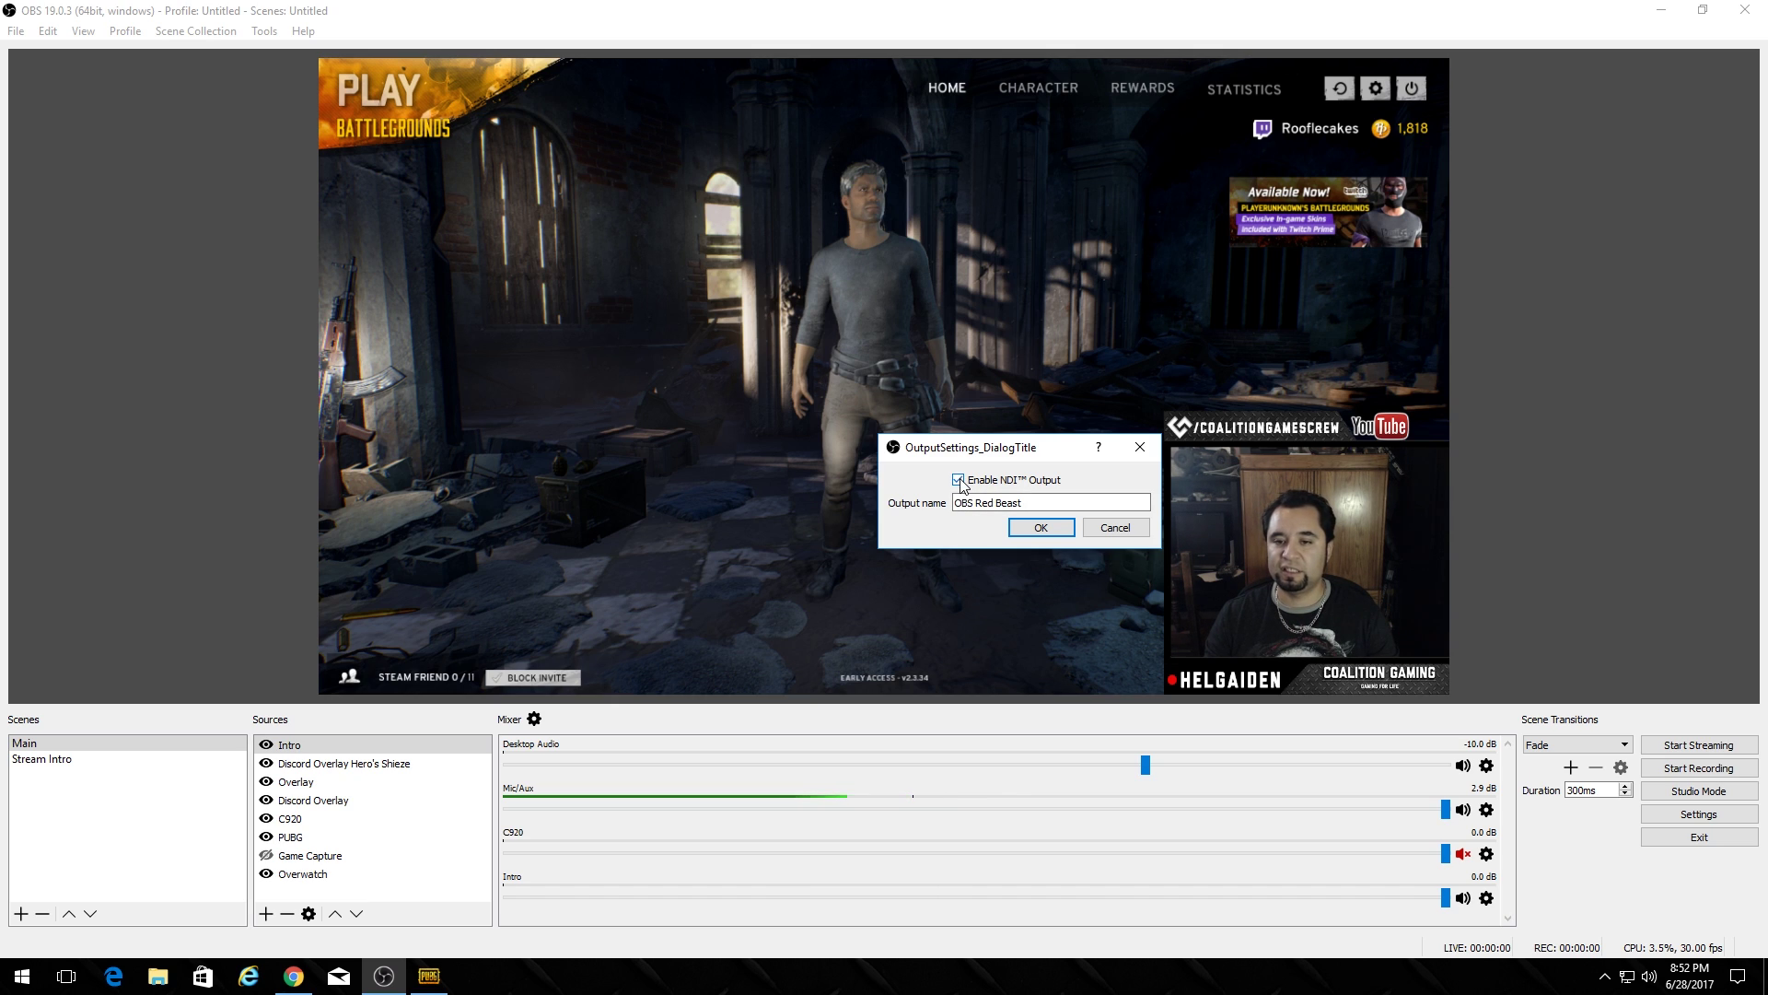
{"action": "left_click", "coordinate": [1040, 528]}
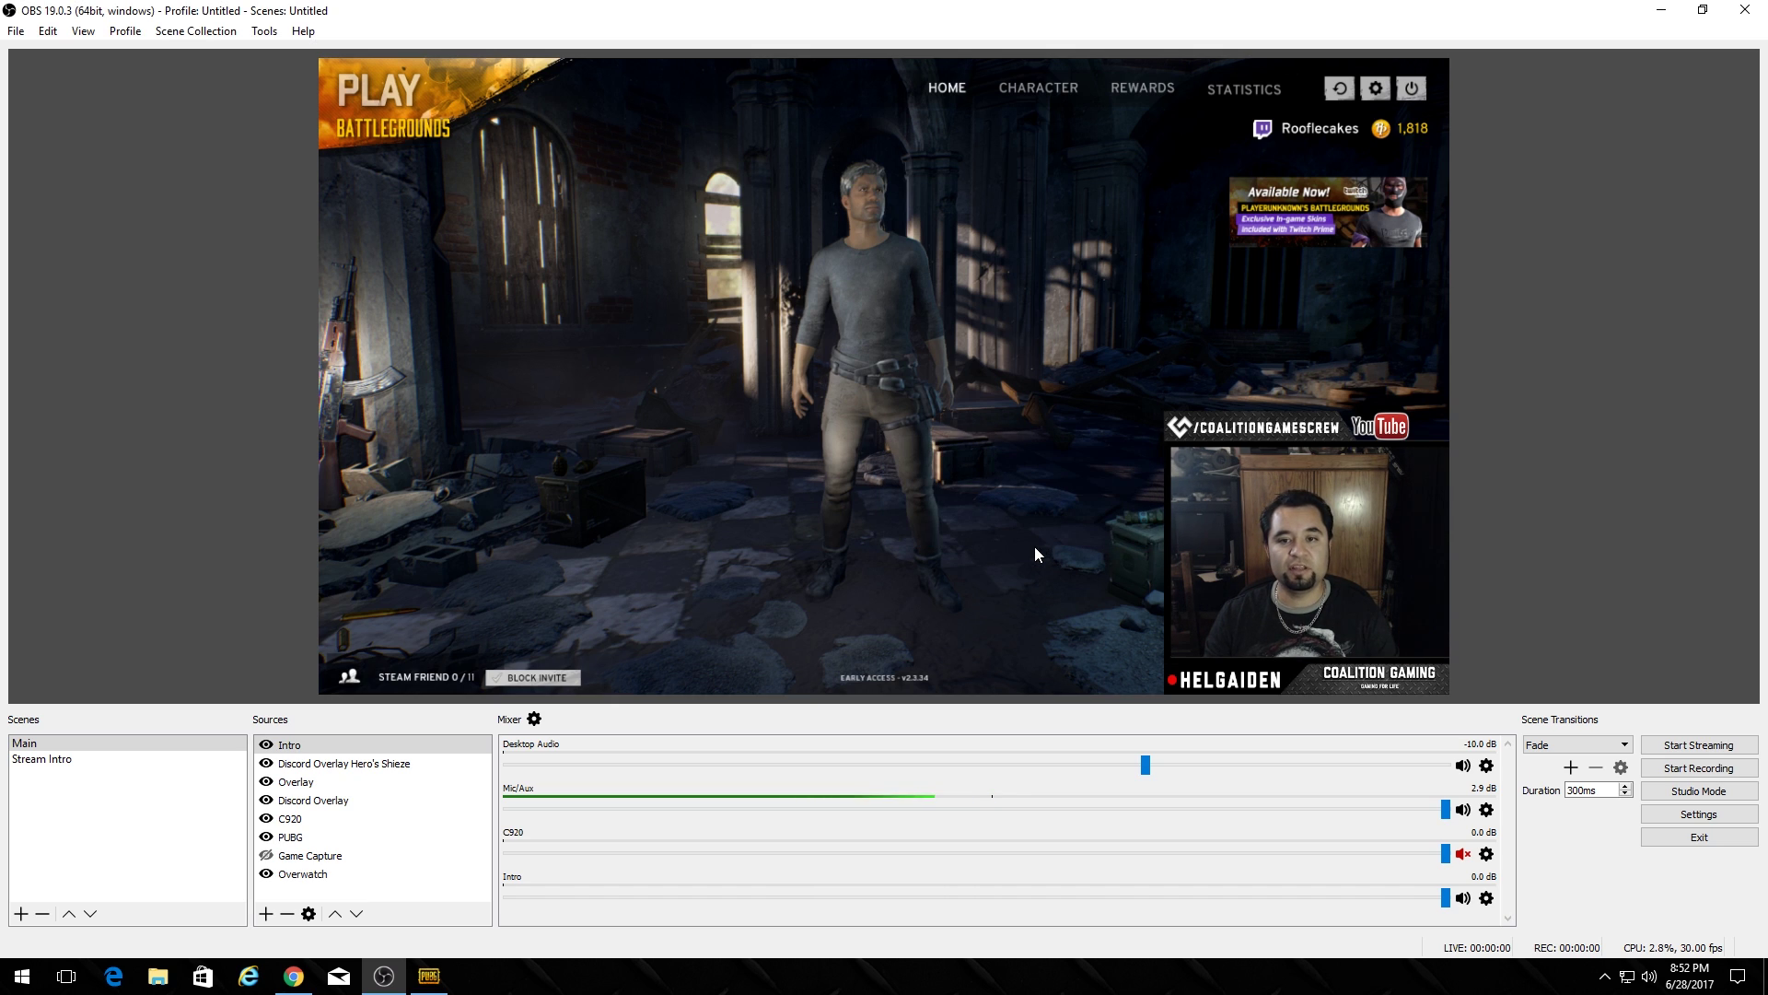
- Check the 1920x1080 Video settings and close Settings without saving
{"action": "left_click", "coordinate": [1693, 820]}
{"action": "left_click", "coordinate": [528, 362]}
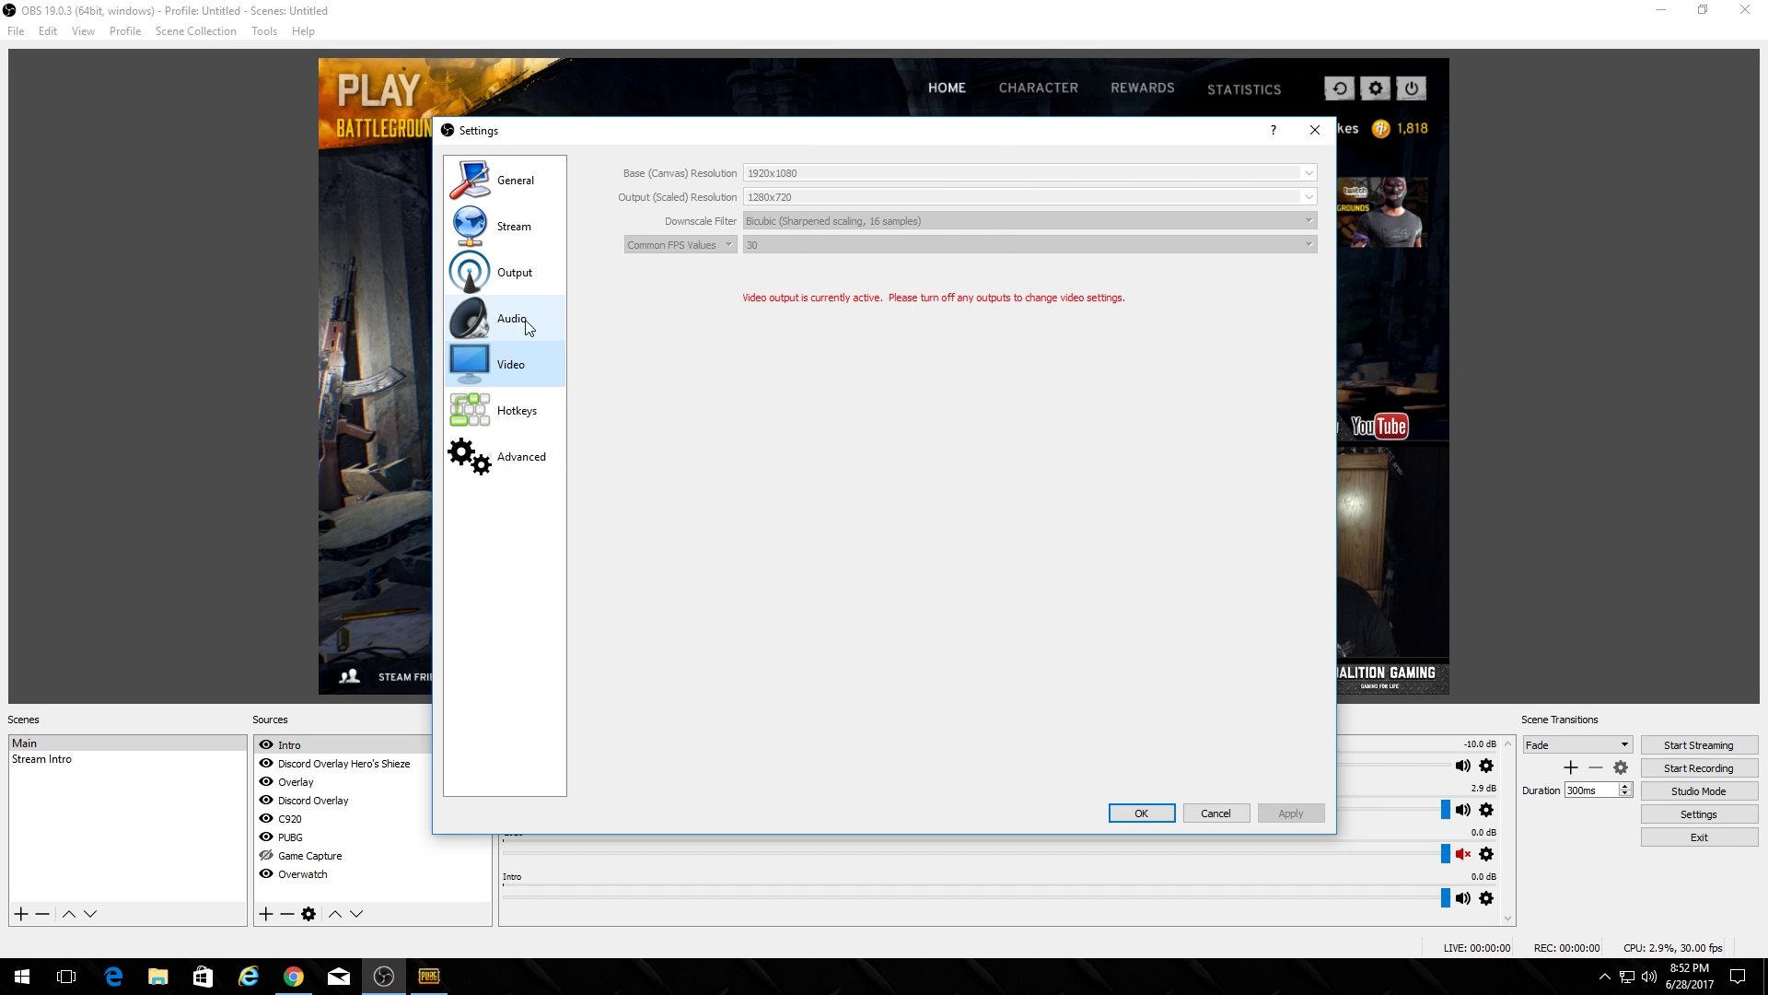
{"action": "key", "text": "Up"}
{"action": "left_click", "coordinate": [528, 367]}
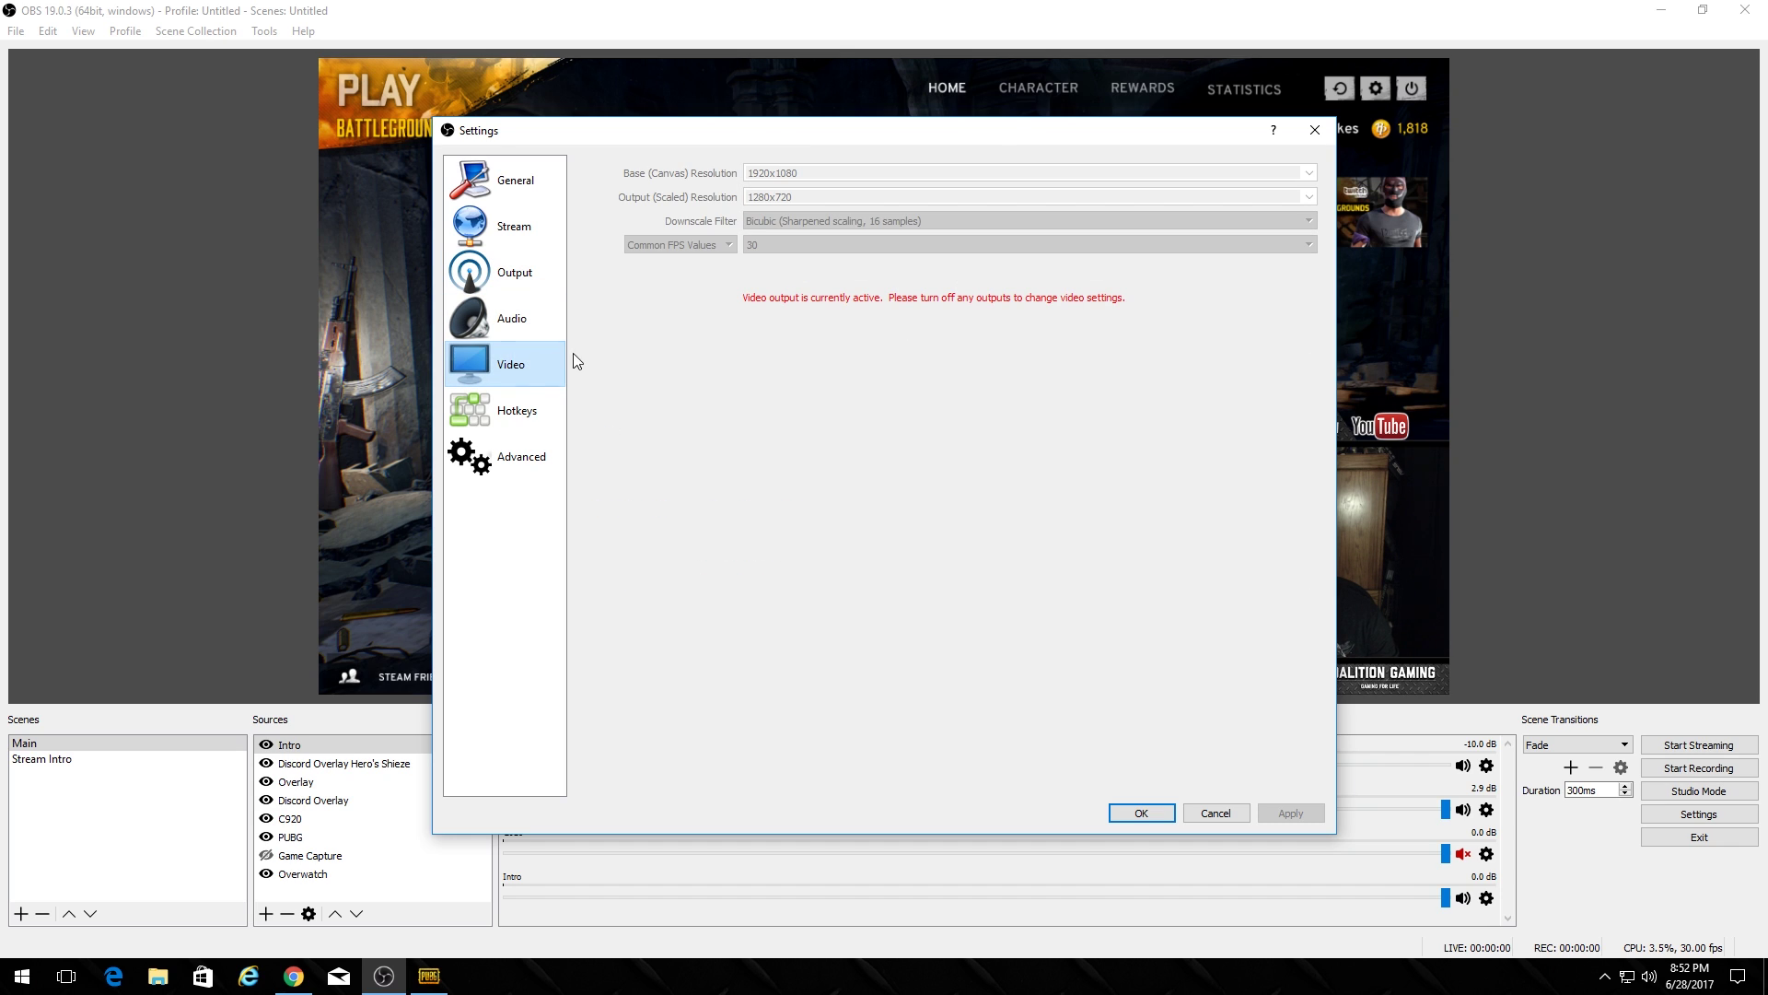
{"action": "left_click", "coordinate": [1215, 810]}
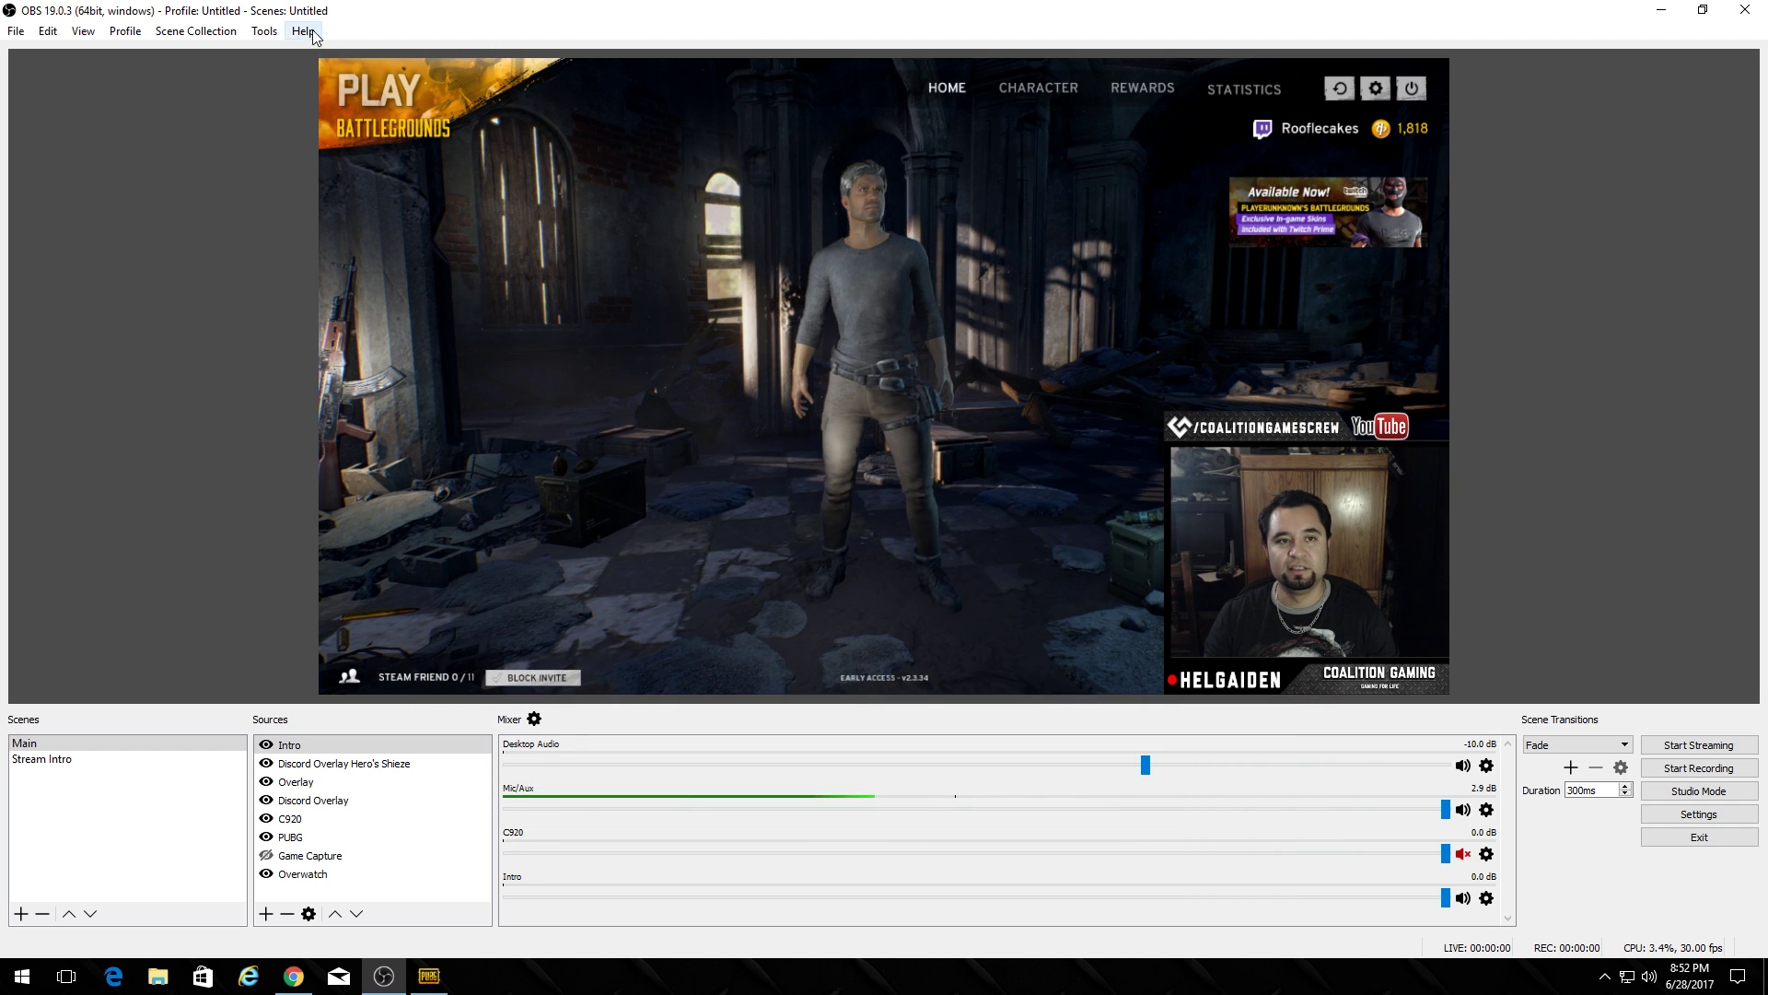
- Reopen NDI Output settings to check the output name 'OBS Red Beast'
{"action": "left_click", "coordinate": [264, 30]}
{"action": "left_click", "coordinate": [337, 143]}
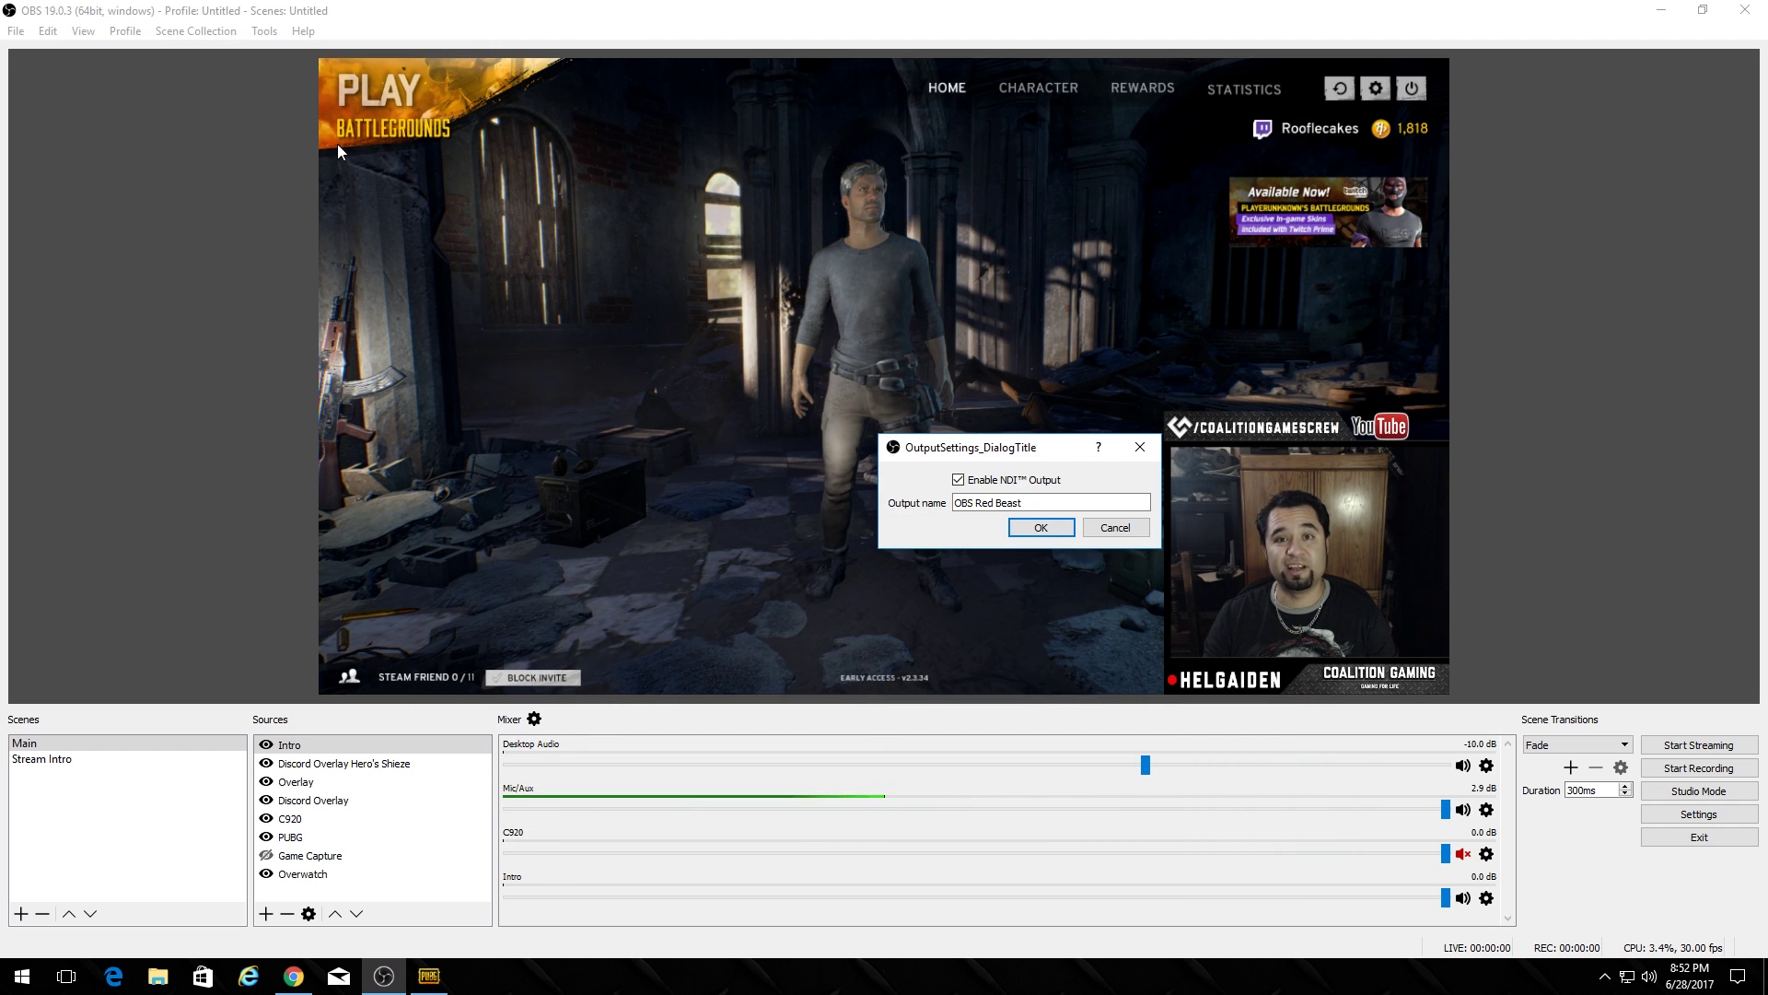
{"action": "left_click", "coordinate": [965, 505]}
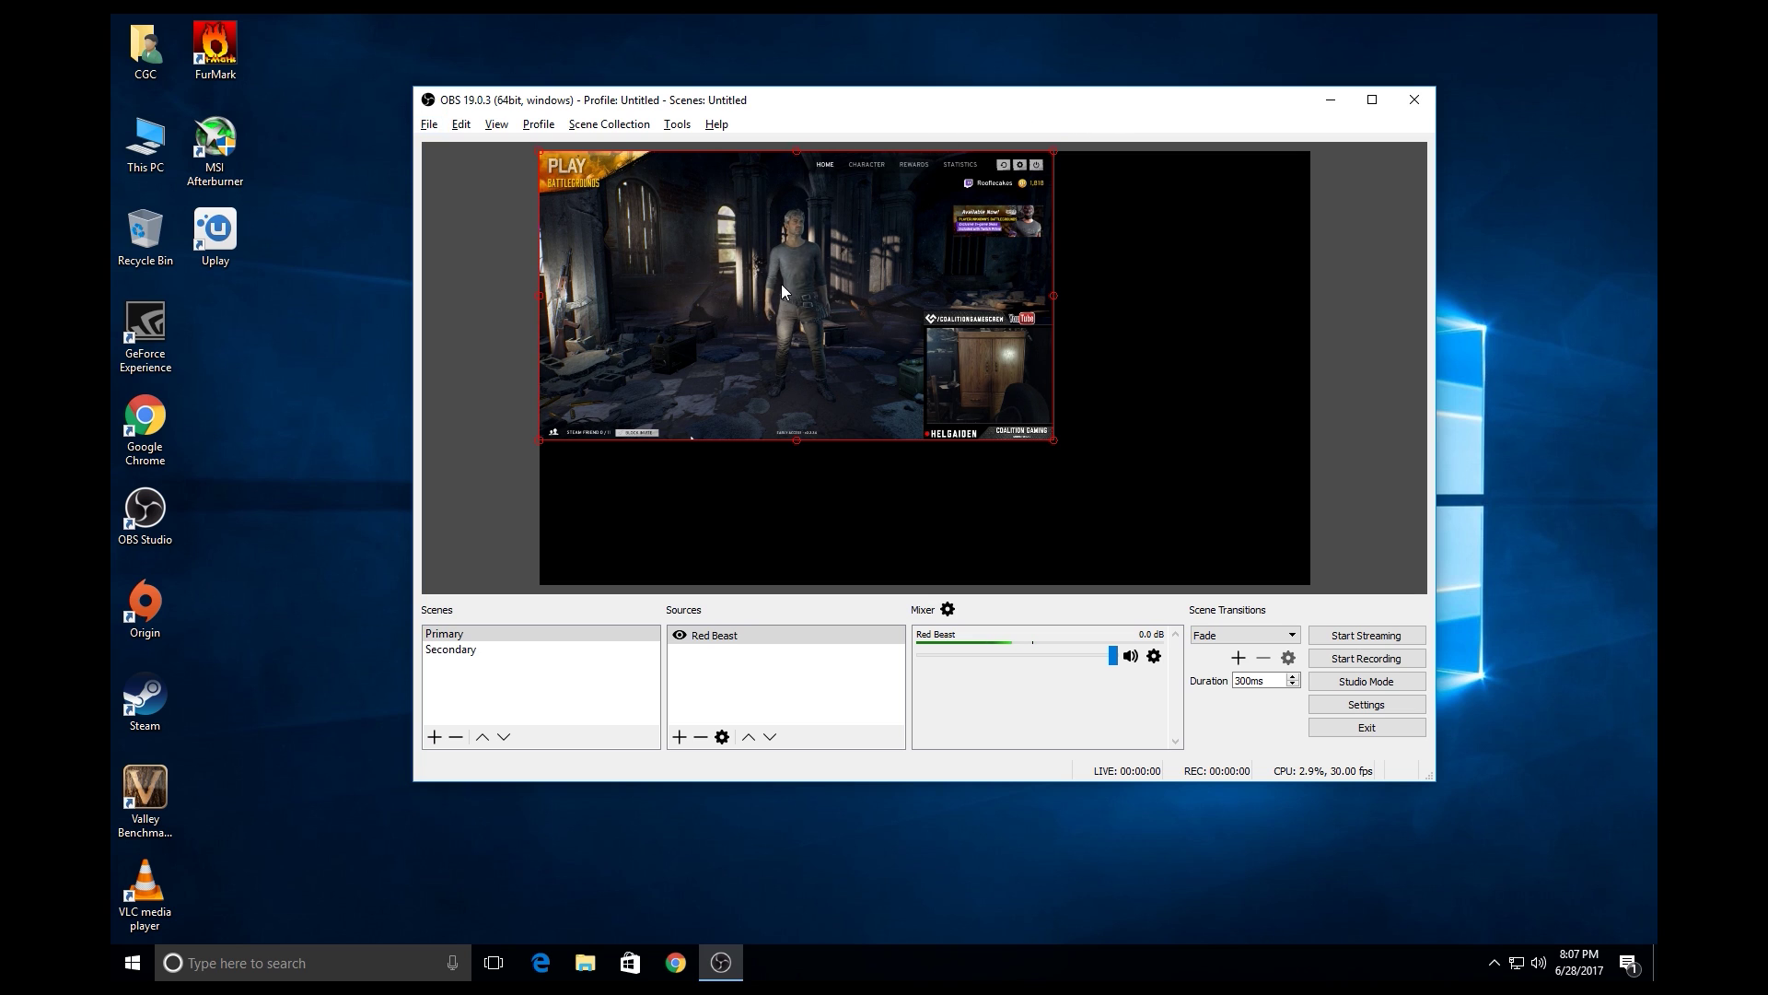
- Delete the Red Beast source from the Primary scene, confirming the removal
{"action": "mouse_move", "coordinate": [866, 130]}
{"action": "left_mouse_down"}
{"action": "mouse_move", "coordinate": [805, 107]}
{"action": "mouse_move", "coordinate": [897, 139]}
{"action": "left_mouse_up"}
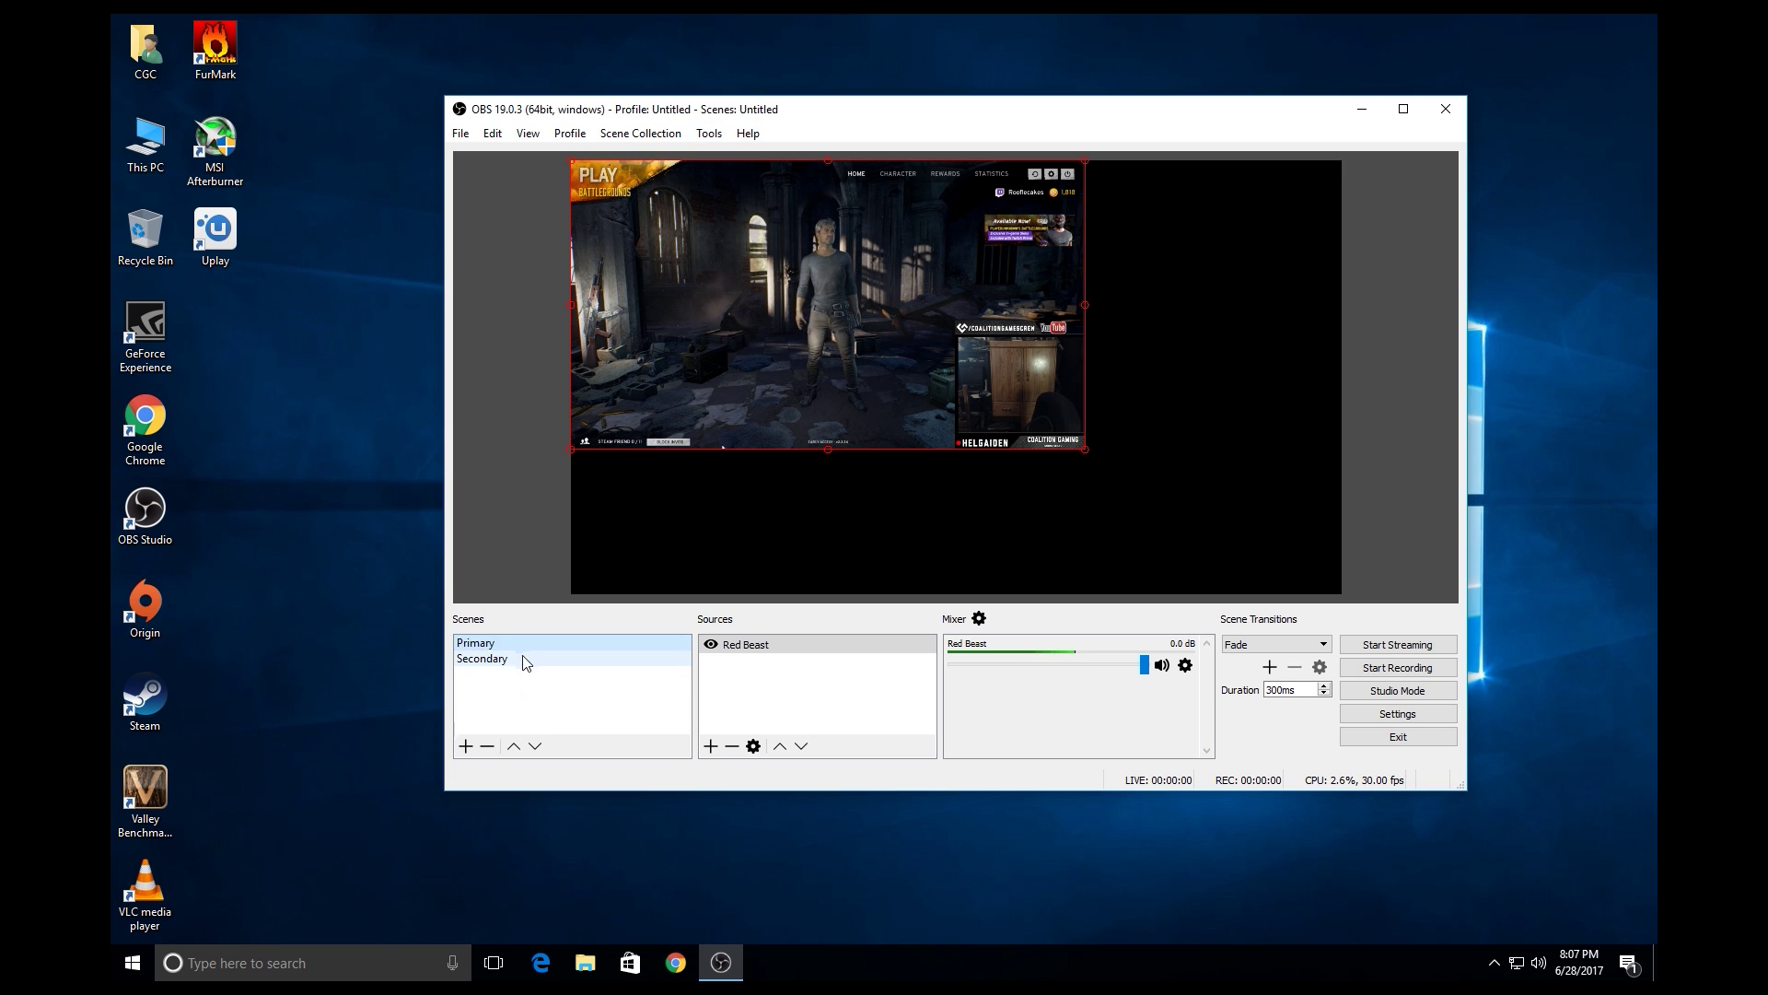
{"action": "left_click", "coordinate": [755, 665]}
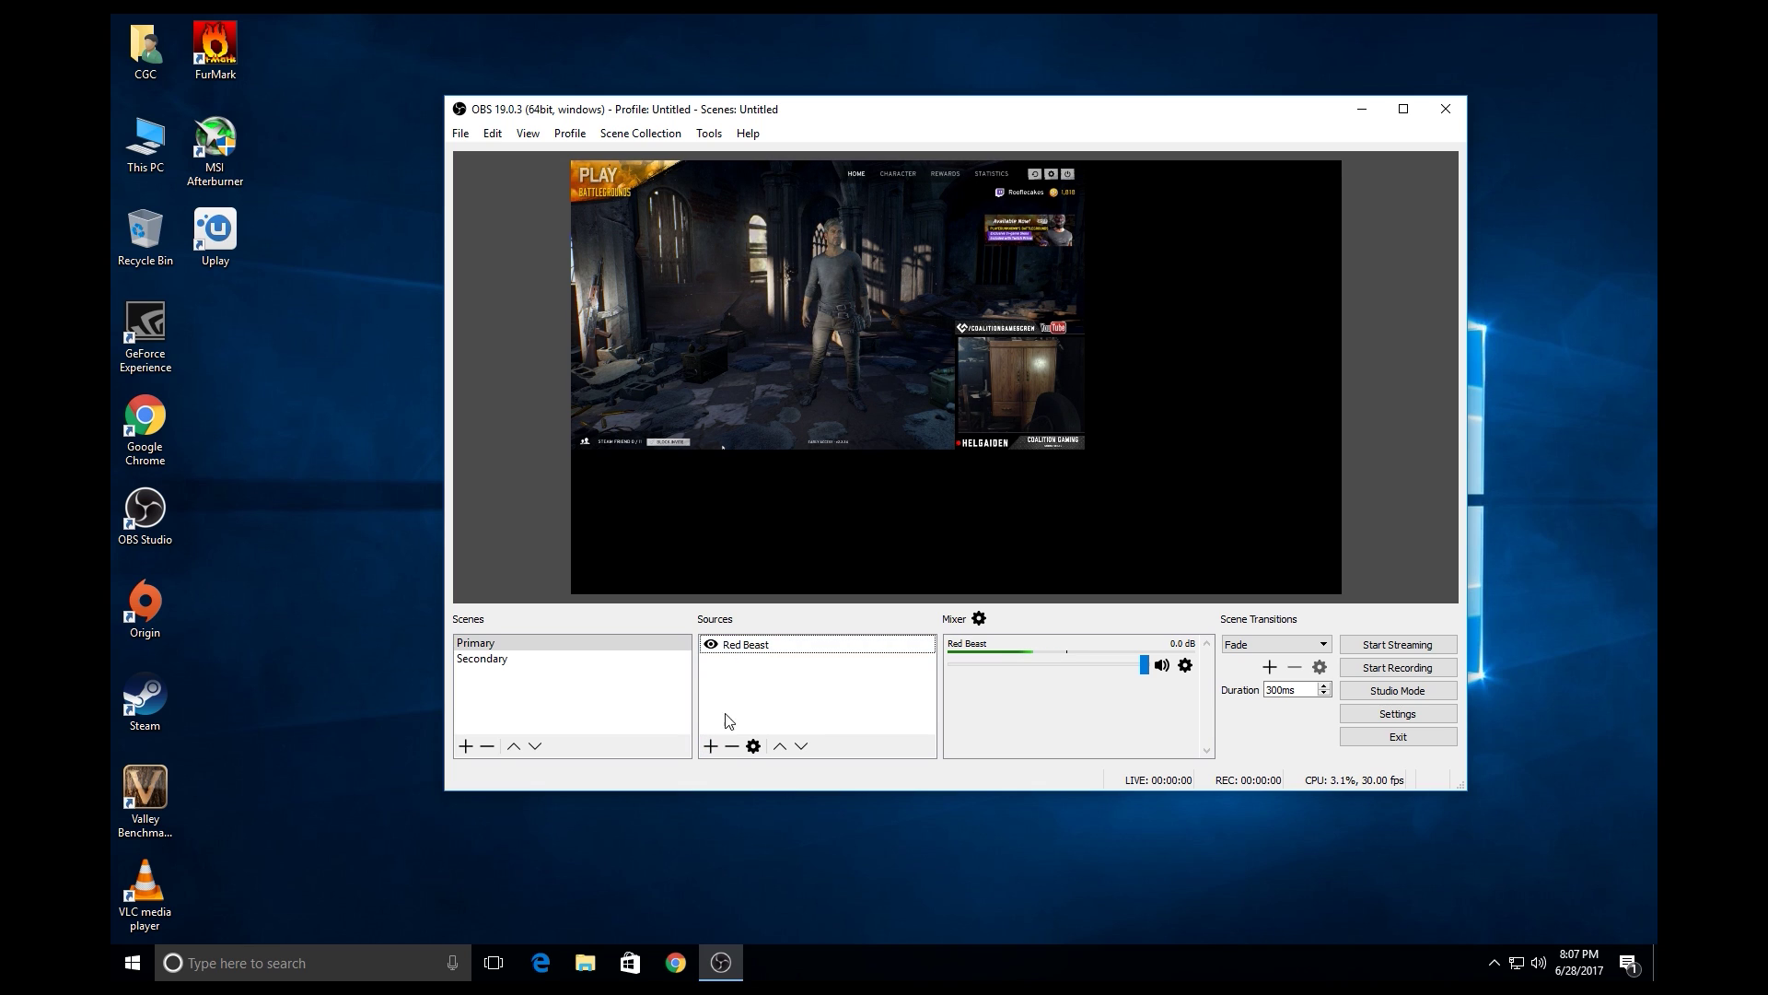
{"action": "left_click", "coordinate": [738, 648]}
{"action": "key", "text": "Delete"}
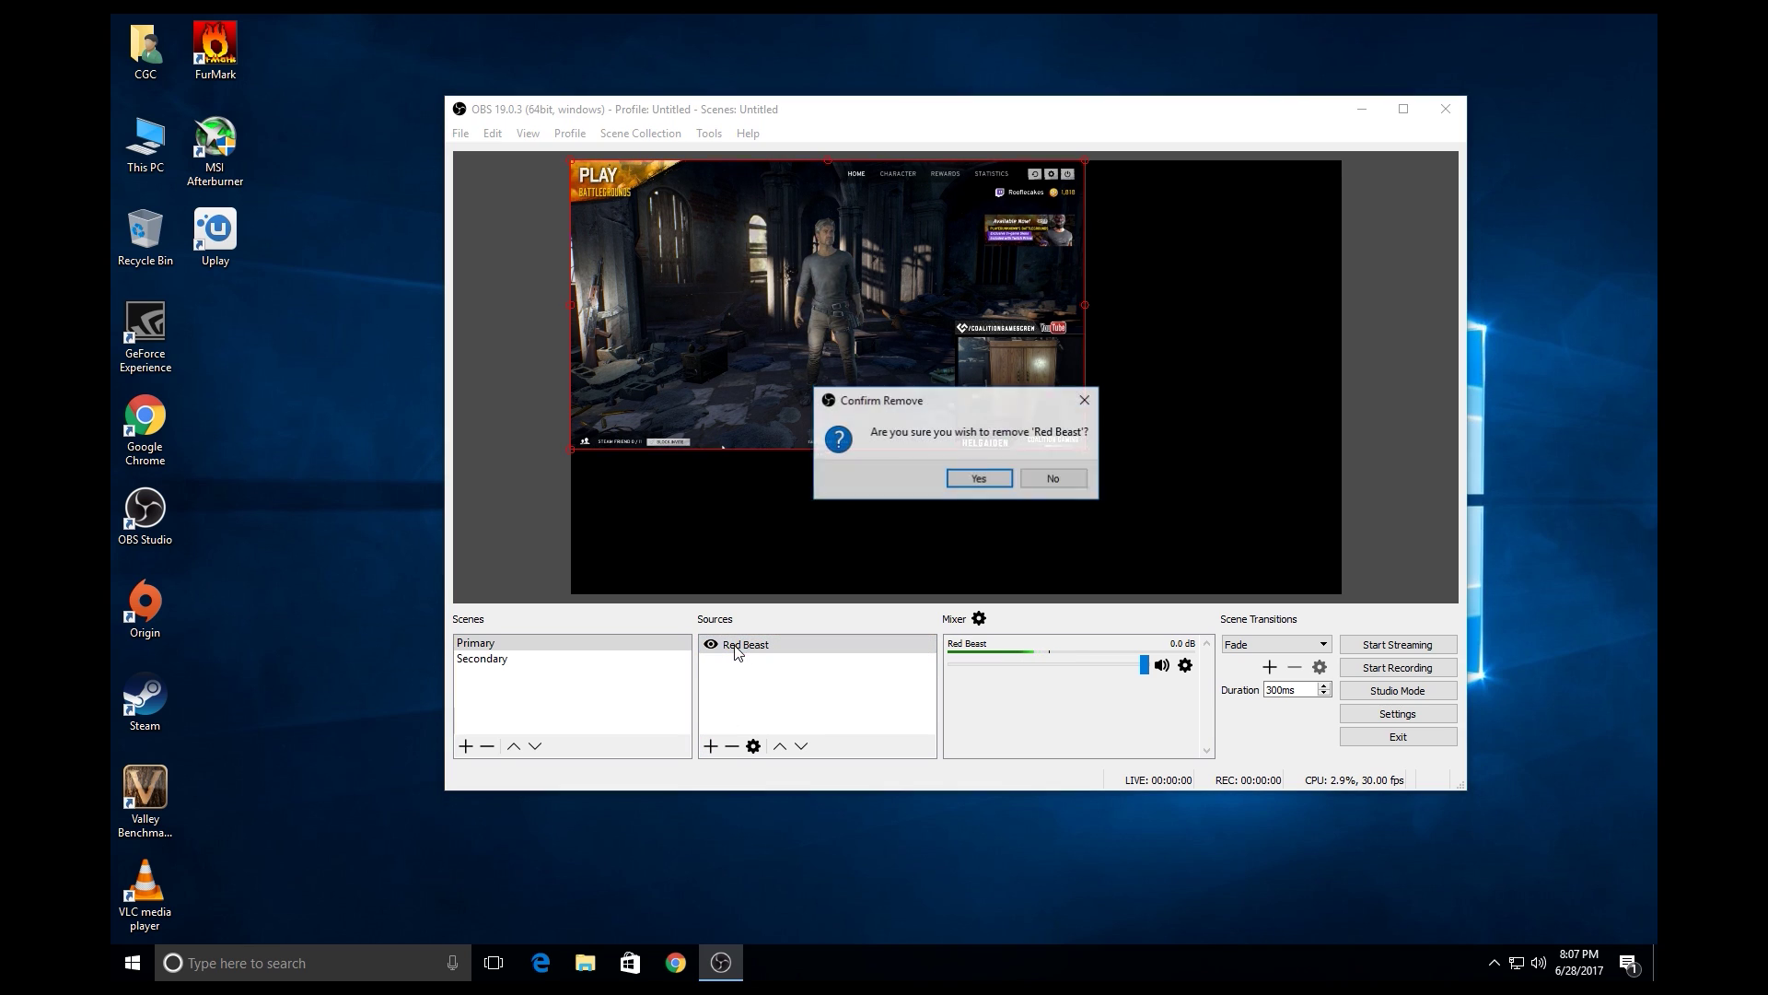
{"action": "left_click", "coordinate": [984, 484]}
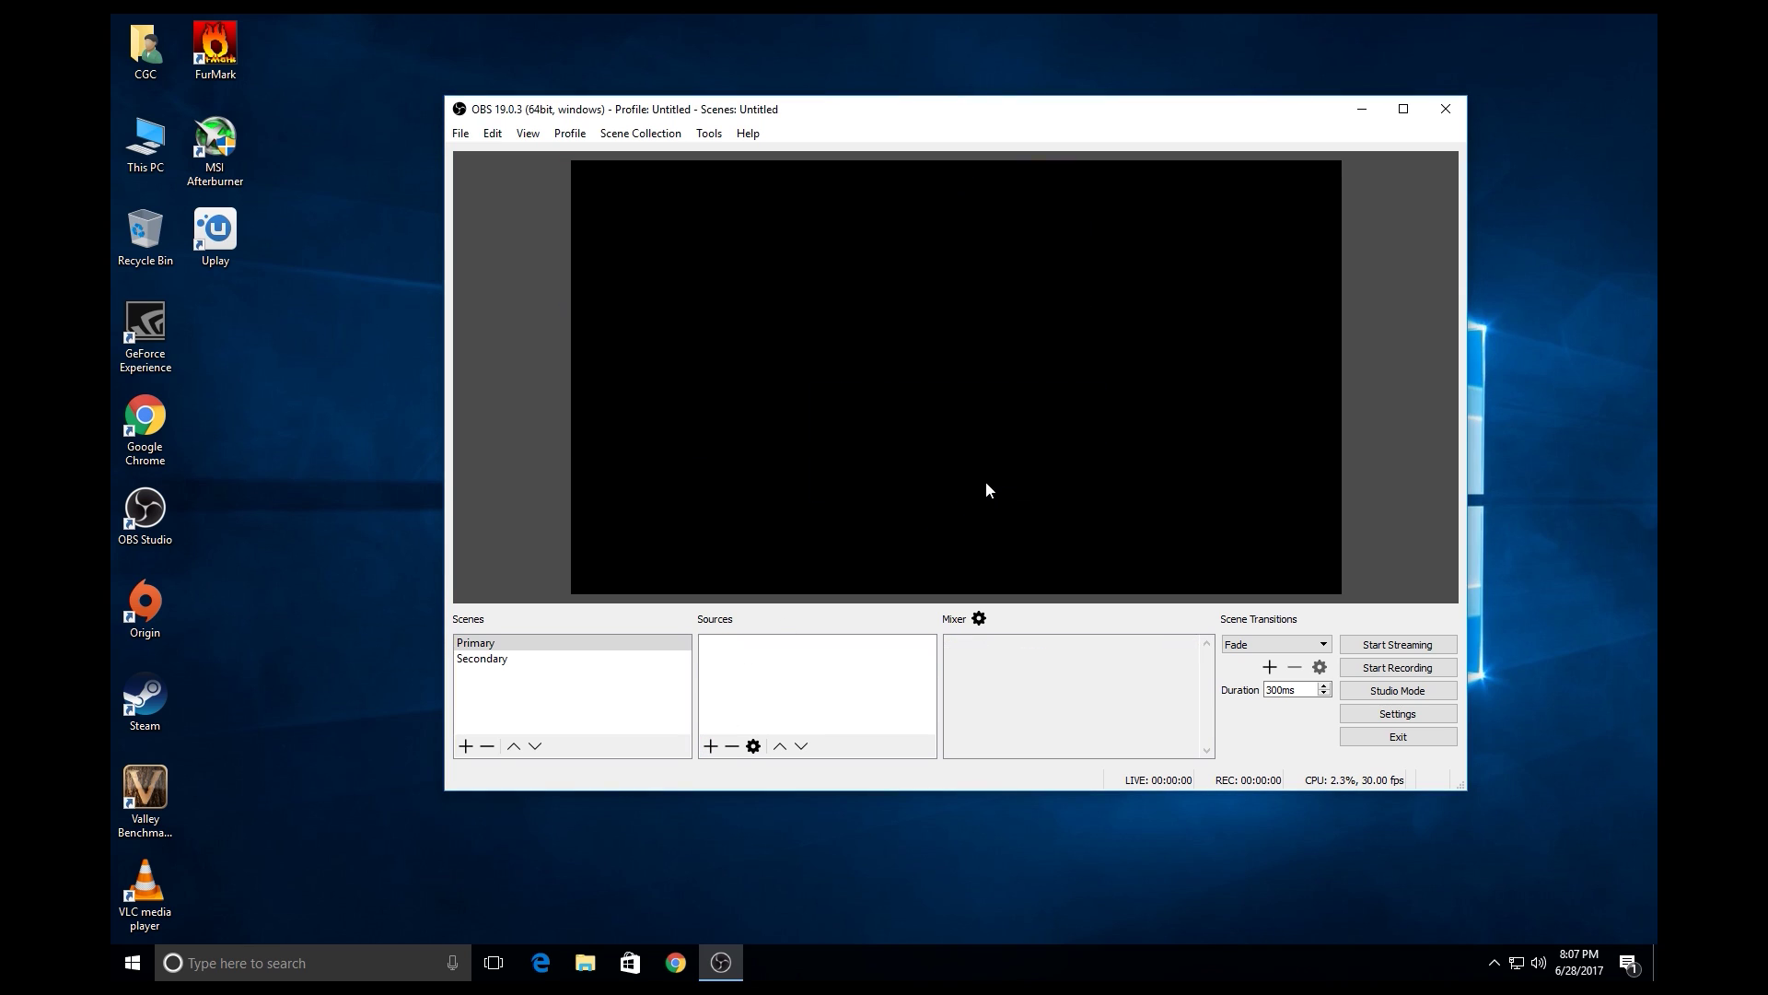
{"action": "left_click", "coordinate": [711, 747]}
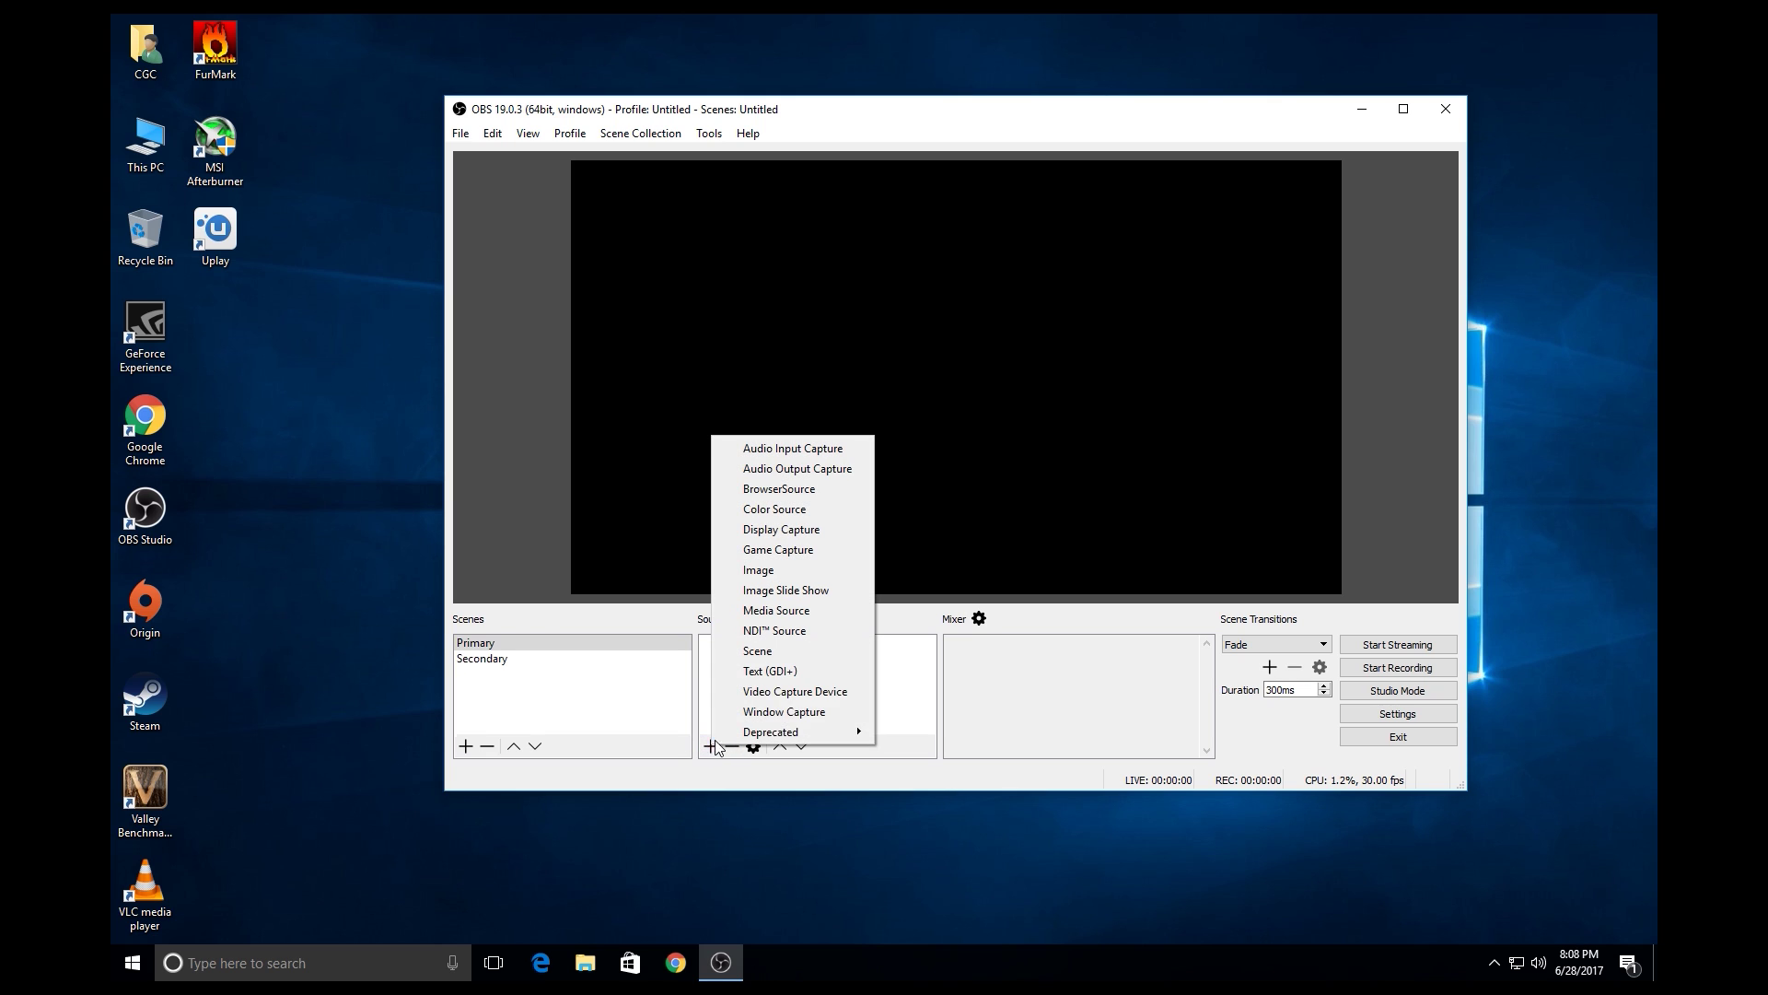
- Add an NDI source named 'Red Beast' receiving the RED-BEAST (OBS Red Beast) feed
{"action": "left_click", "coordinate": [778, 631]}
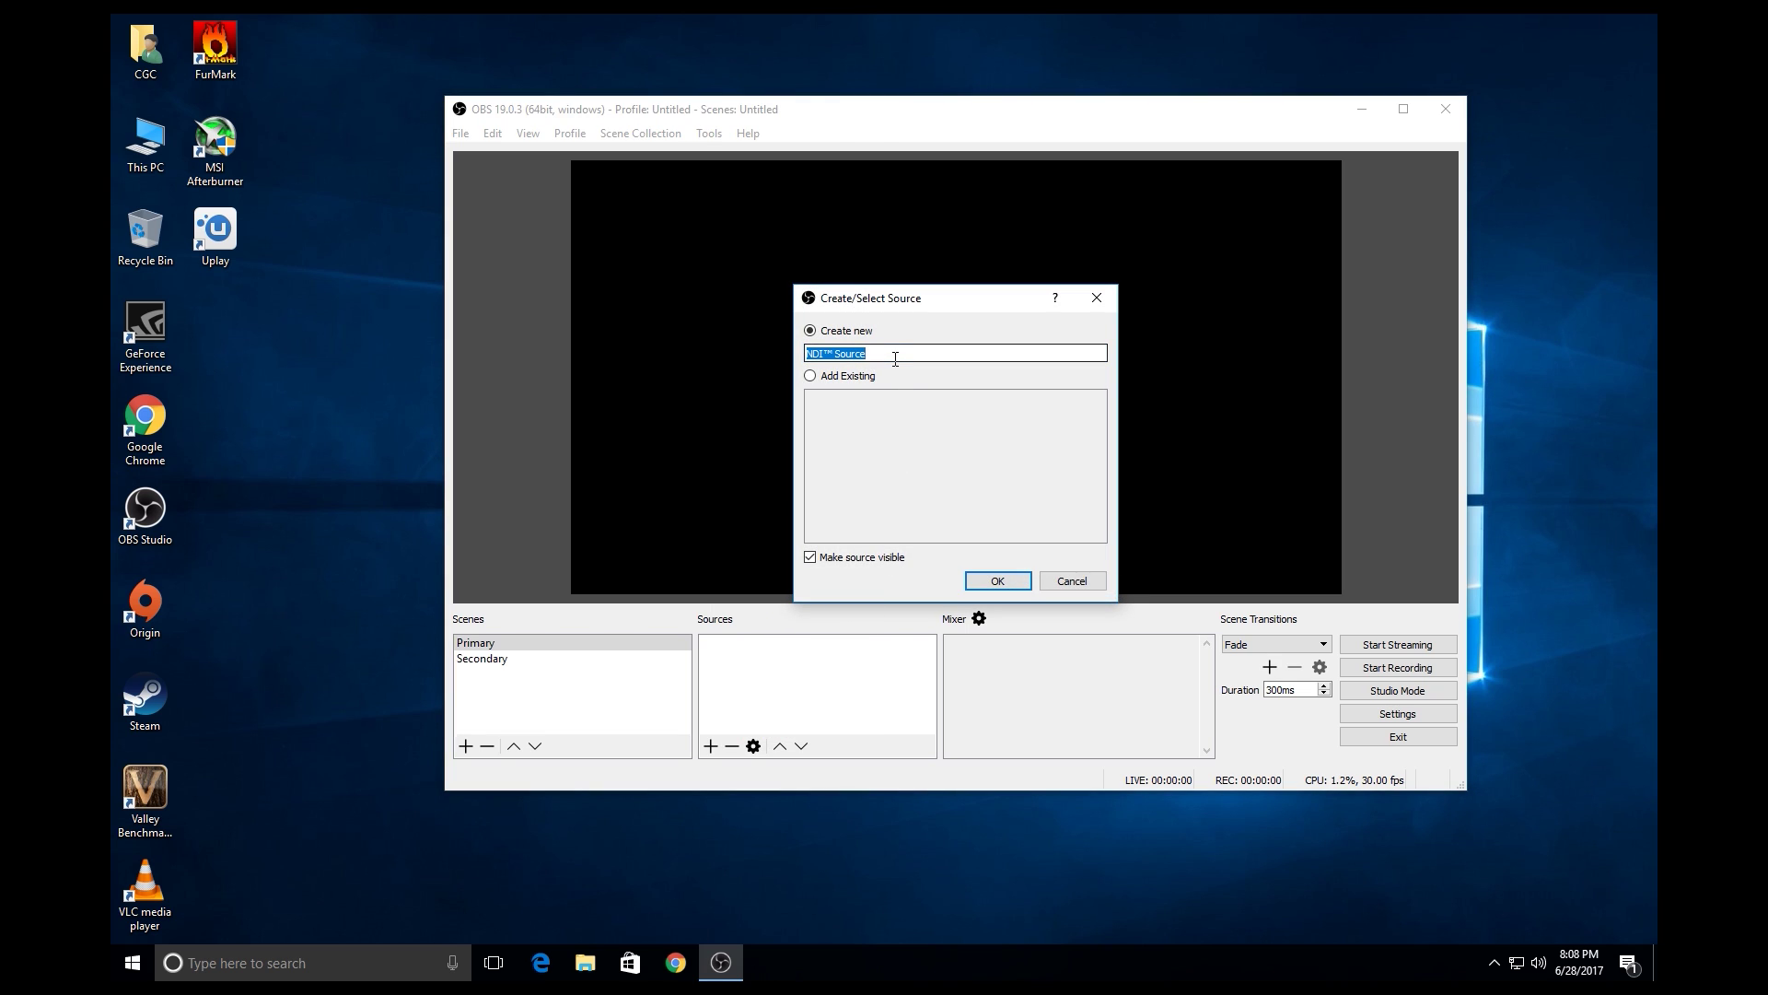
{"action": "key", "text": "BackSpace"}
{"action": "type", "text": "Red Beast"}
{"action": "key", "text": "Return"}
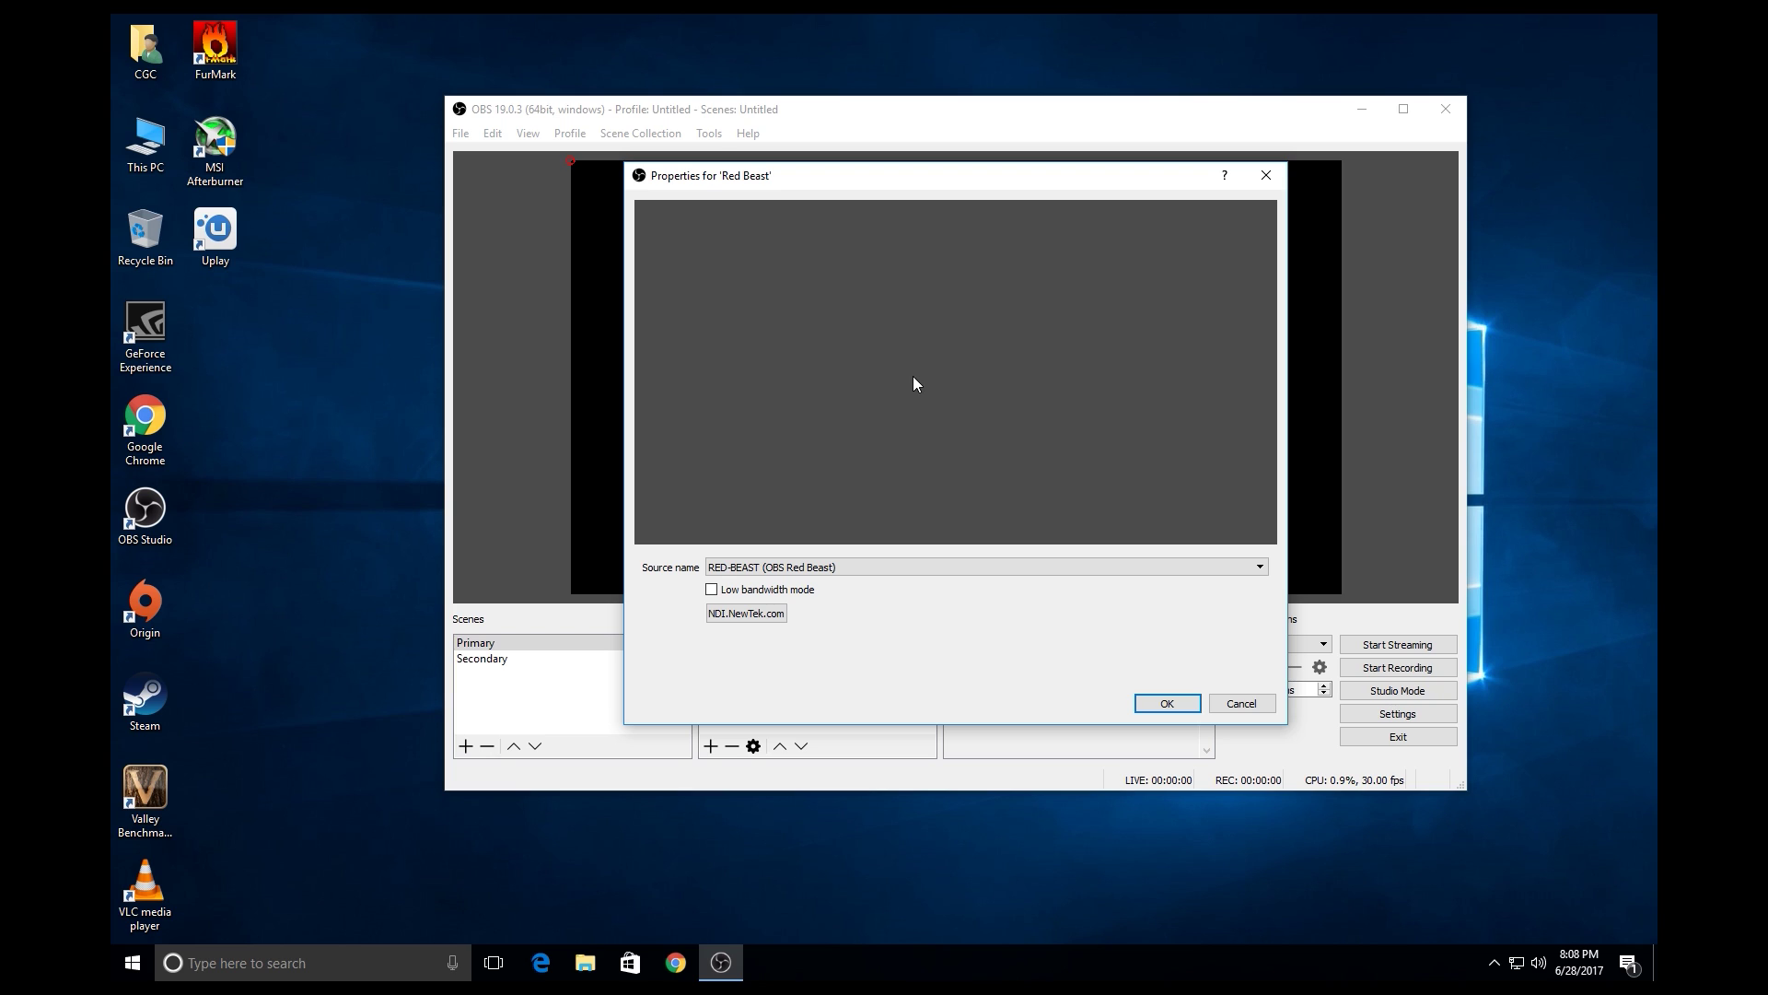
{"action": "left_click", "coordinate": [799, 575]}
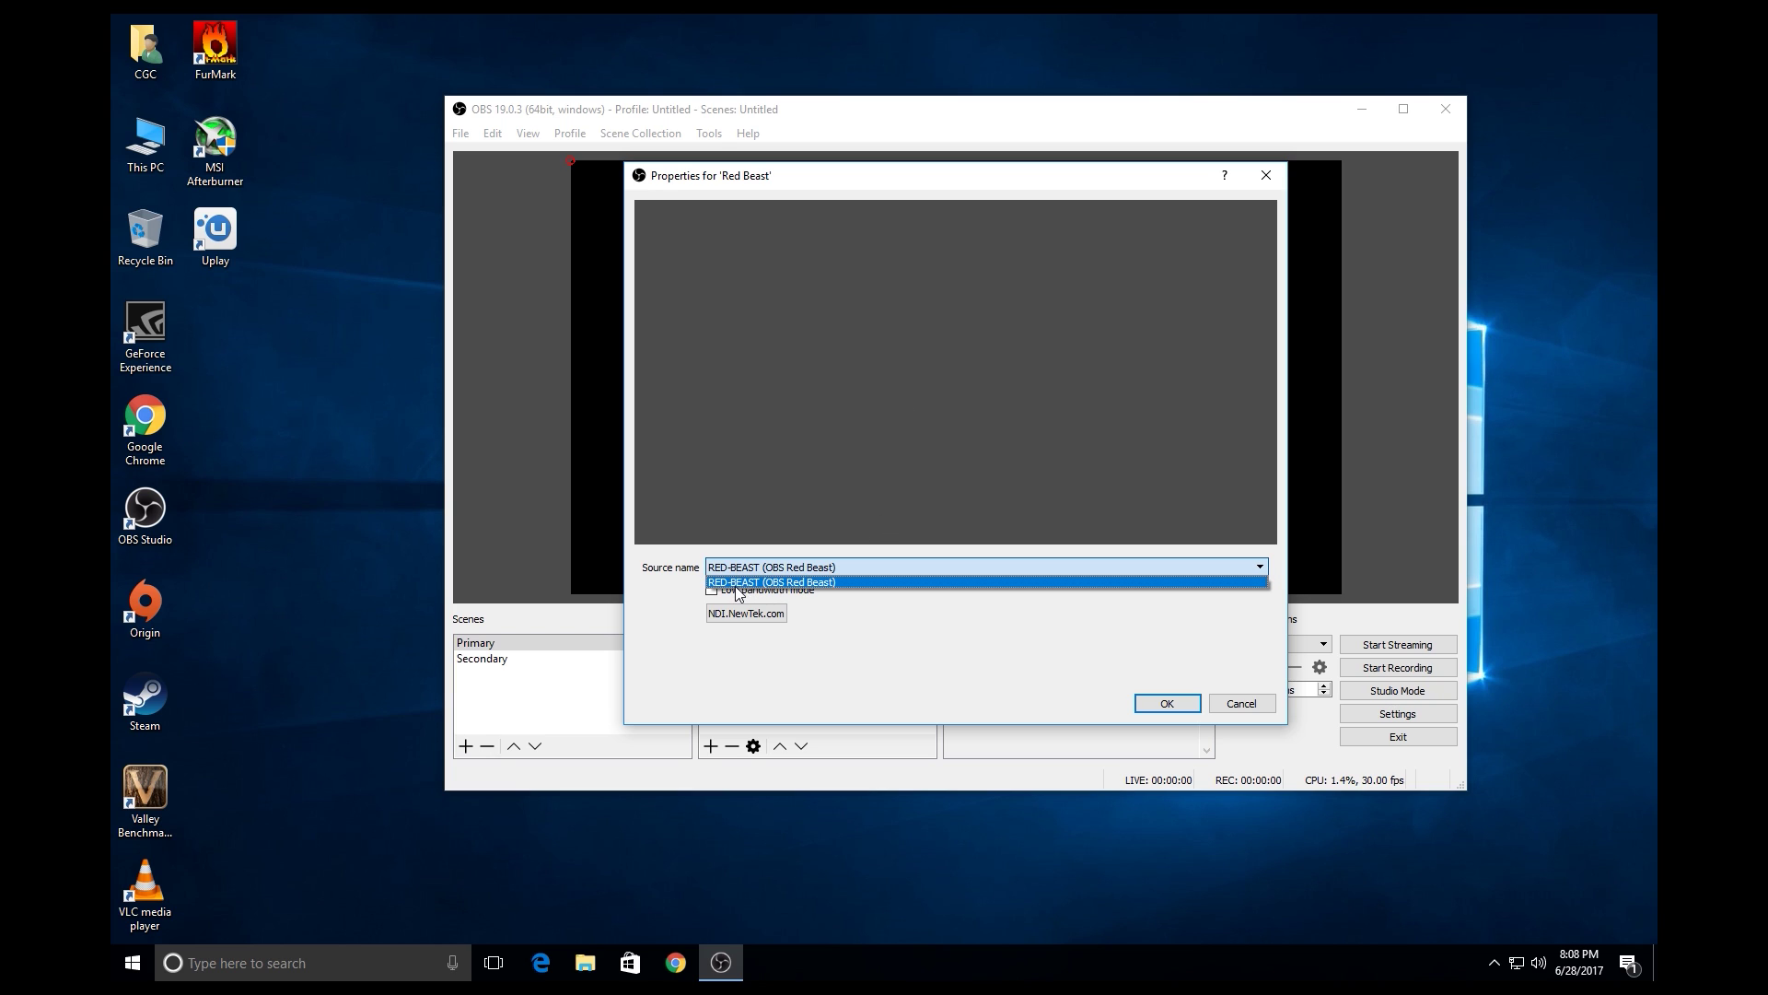
{"action": "left_click", "coordinate": [772, 583]}
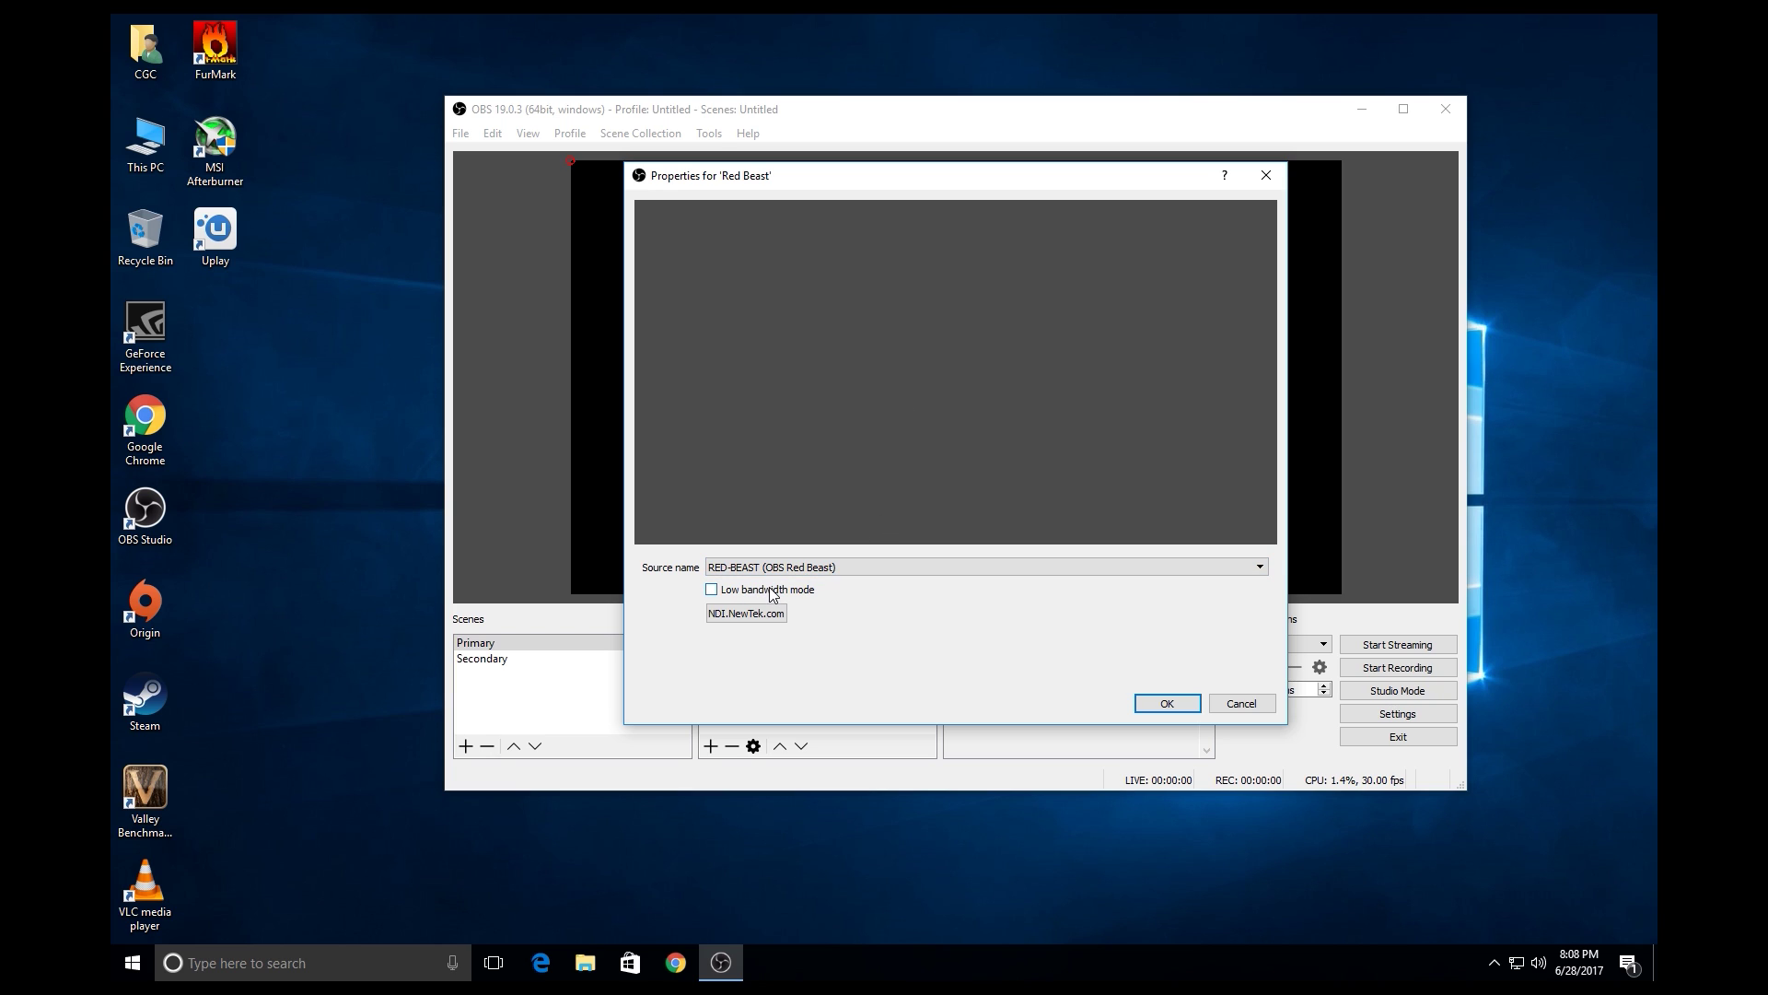
{"action": "left_click_drag", "start_coordinate": [898, 175], "coordinate": [870, 190]}
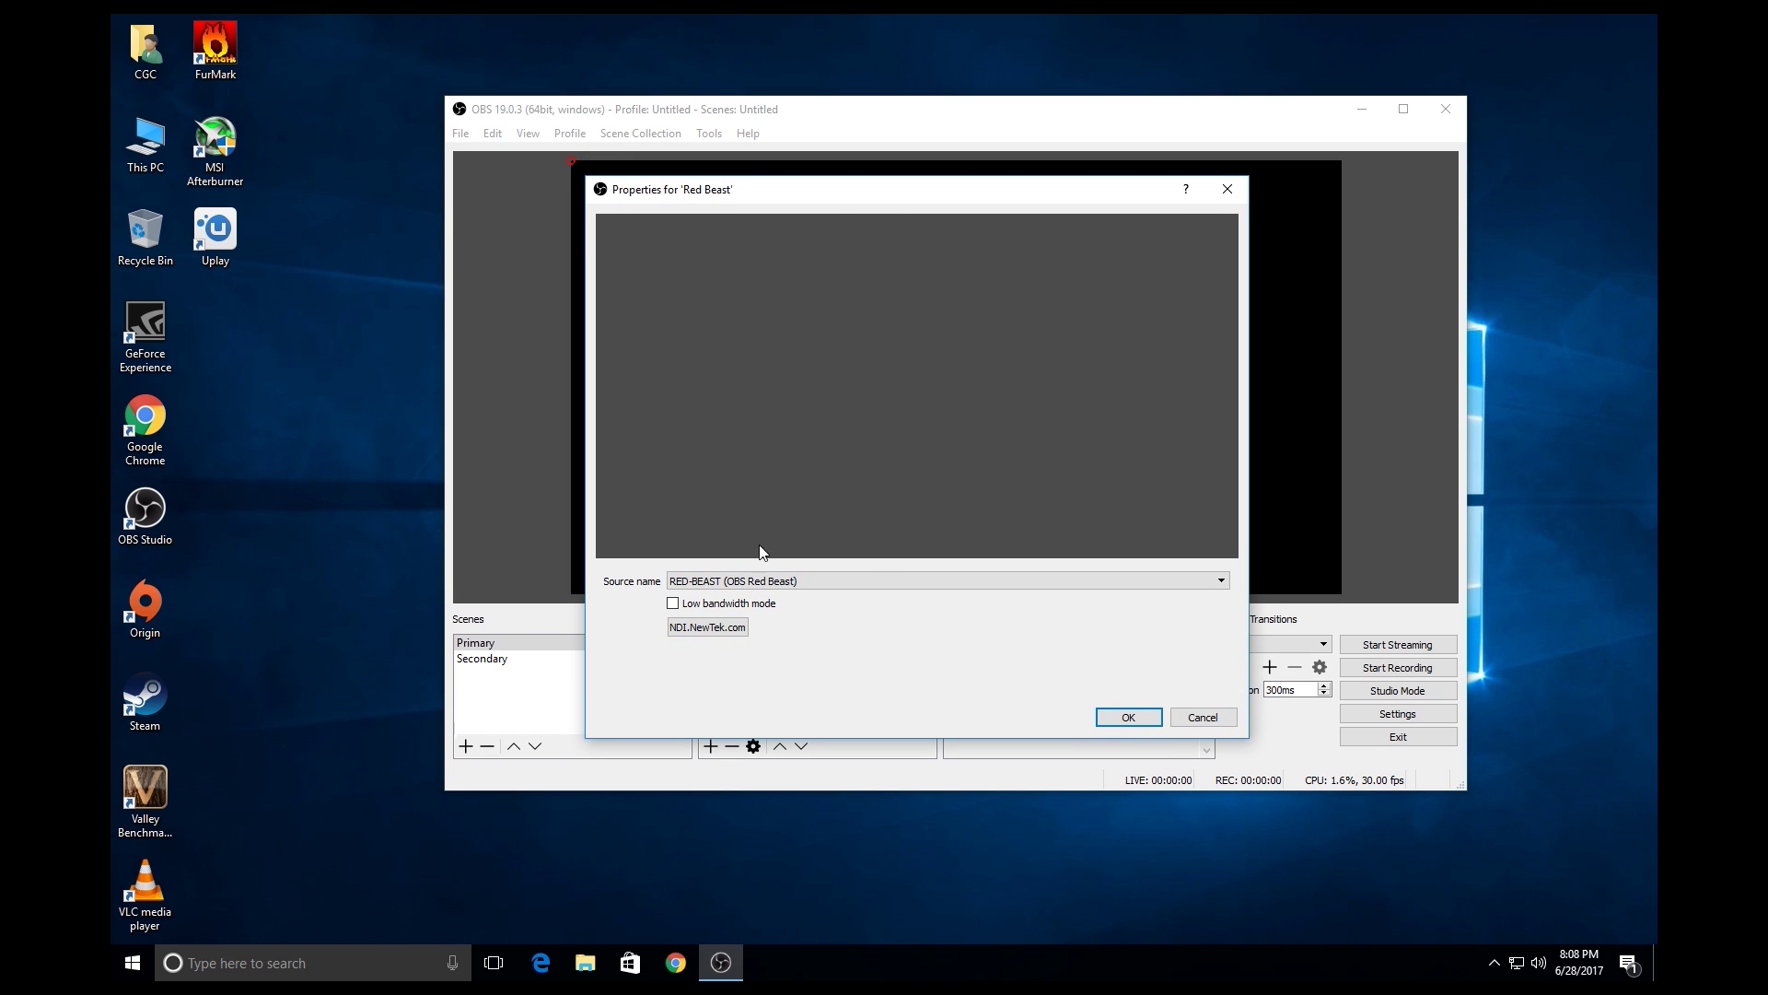
{"action": "left_click", "coordinate": [1138, 723]}
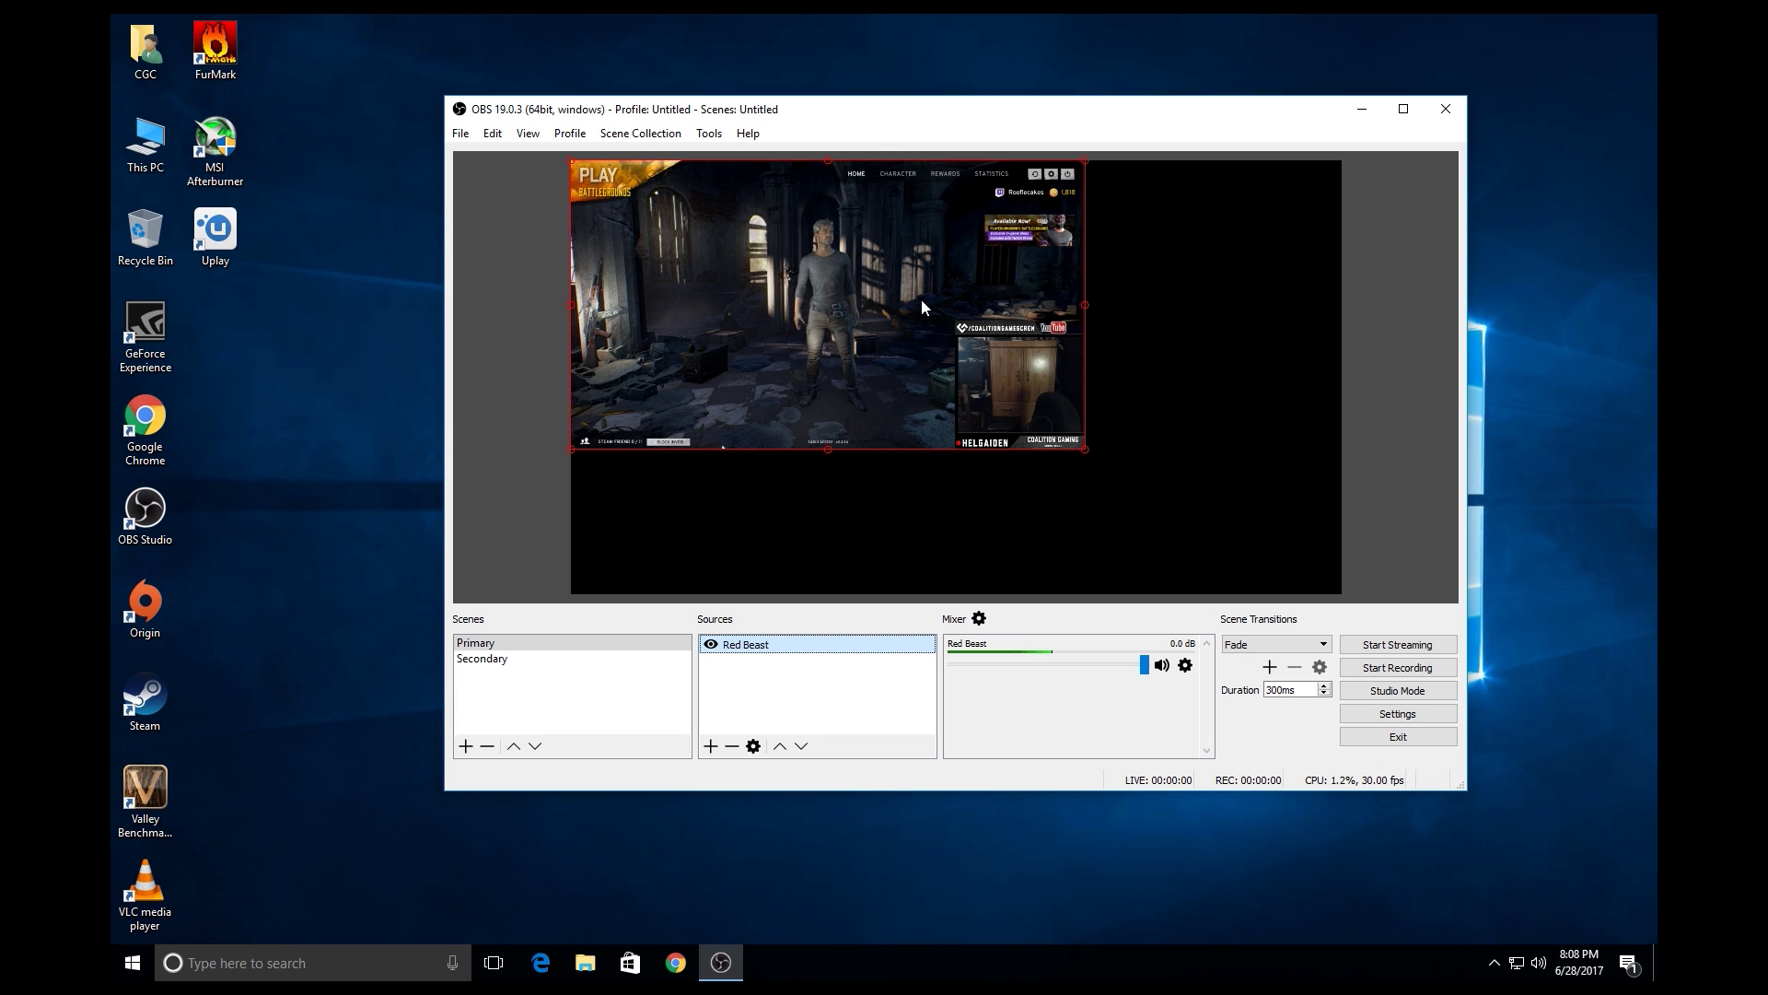
- Stretch the Red Beast source to the canvas corner so it fills the canvas, then deselect it
{"action": "left_click_drag", "start_coordinate": [1119, 115], "coordinate": [1080, 93]}
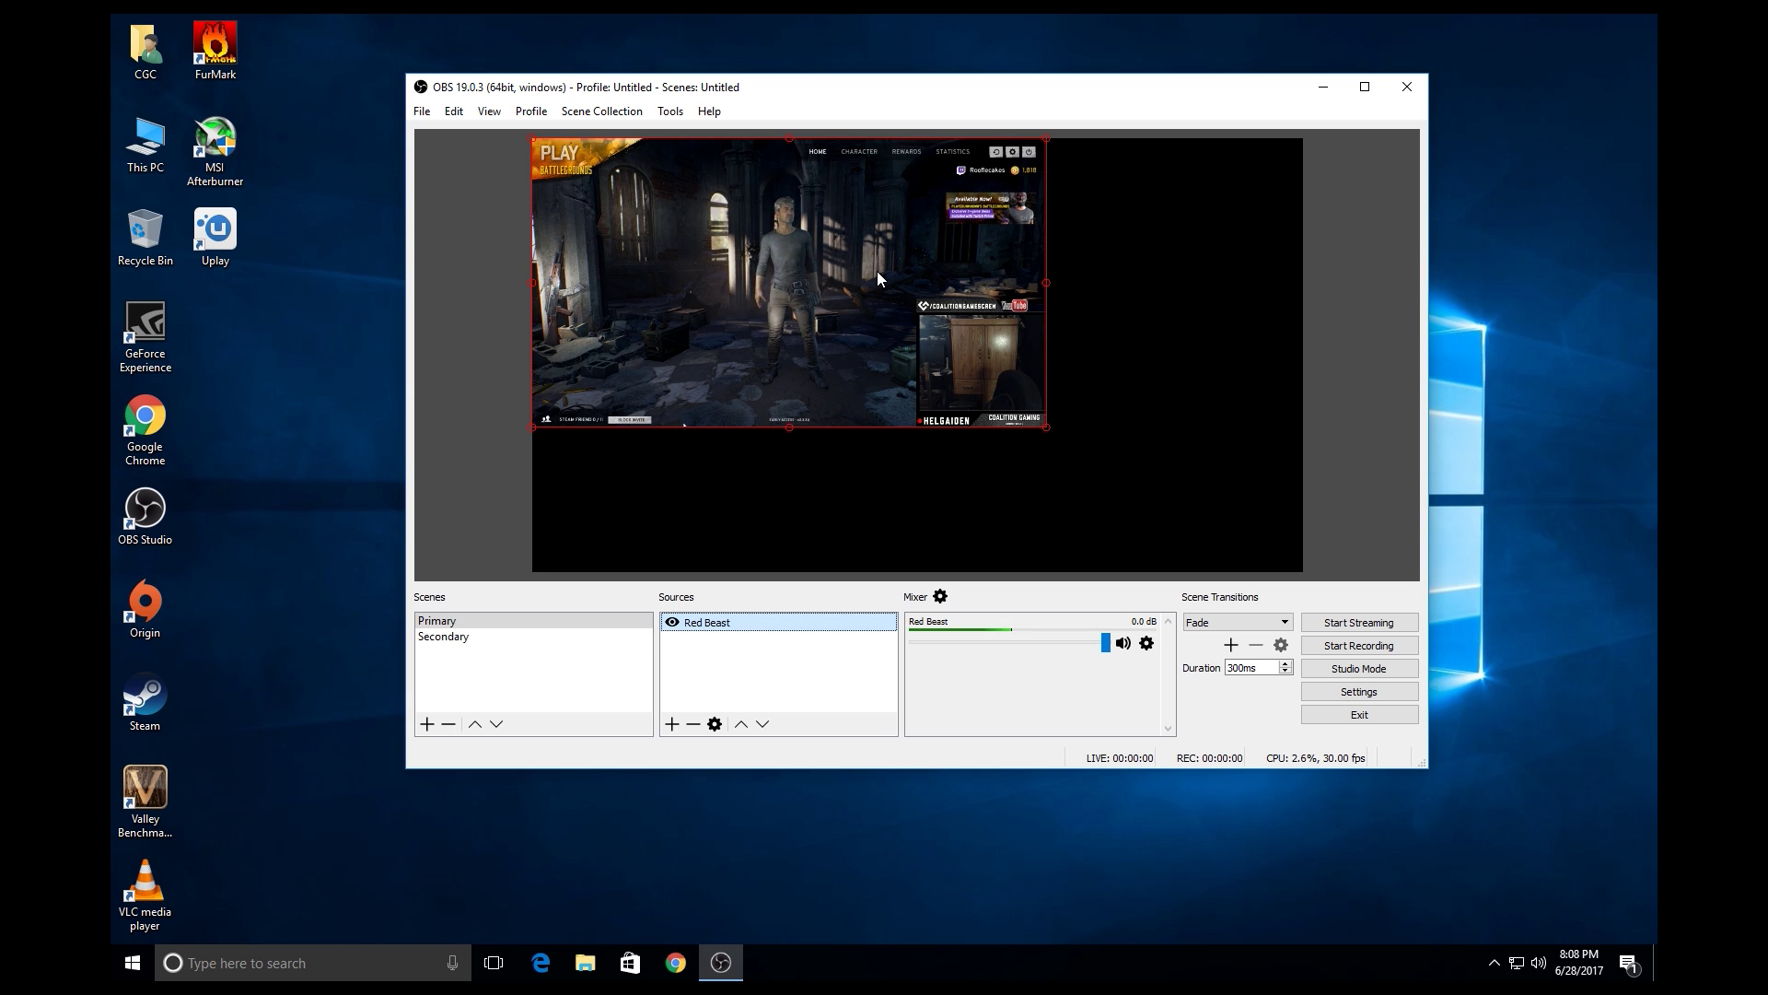
{"action": "left_click_drag", "start_coordinate": [909, 104], "coordinate": [861, 97]}
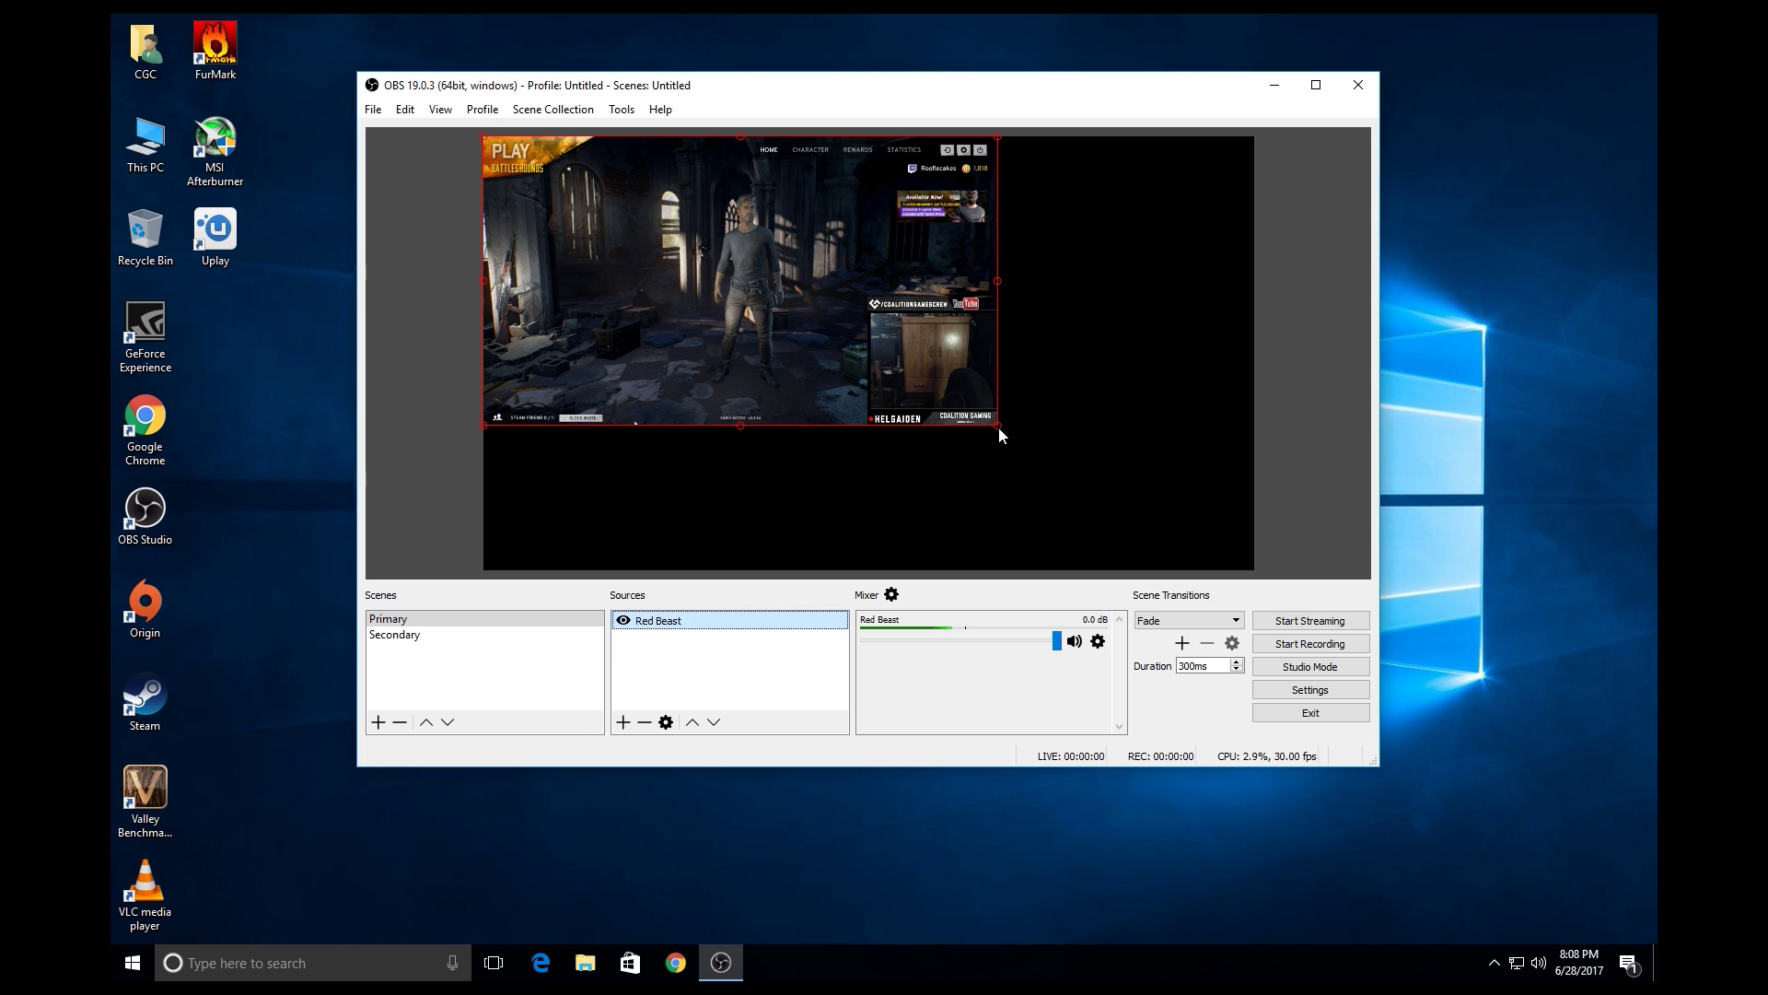
{"action": "left_click_drag", "start_coordinate": [998, 425], "coordinate": [1256, 576]}
{"action": "left_click", "coordinate": [423, 326]}
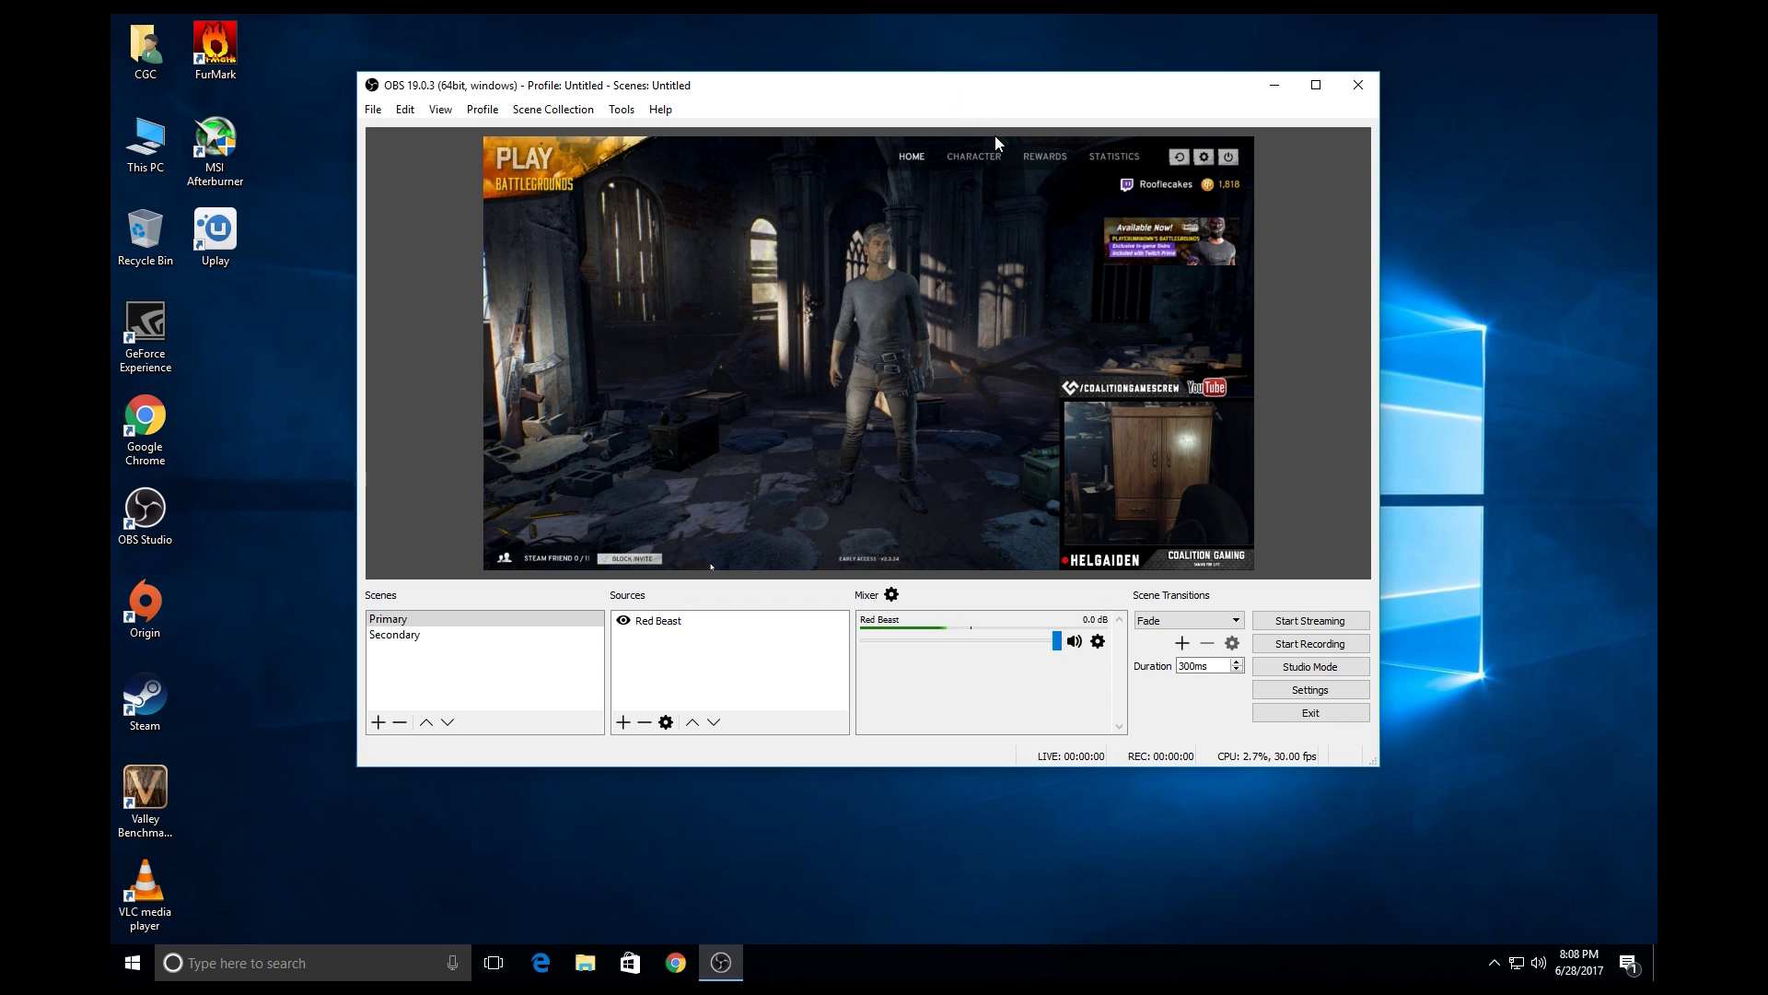
{"action": "left_click_drag", "start_coordinate": [878, 96], "coordinate": [870, 102]}
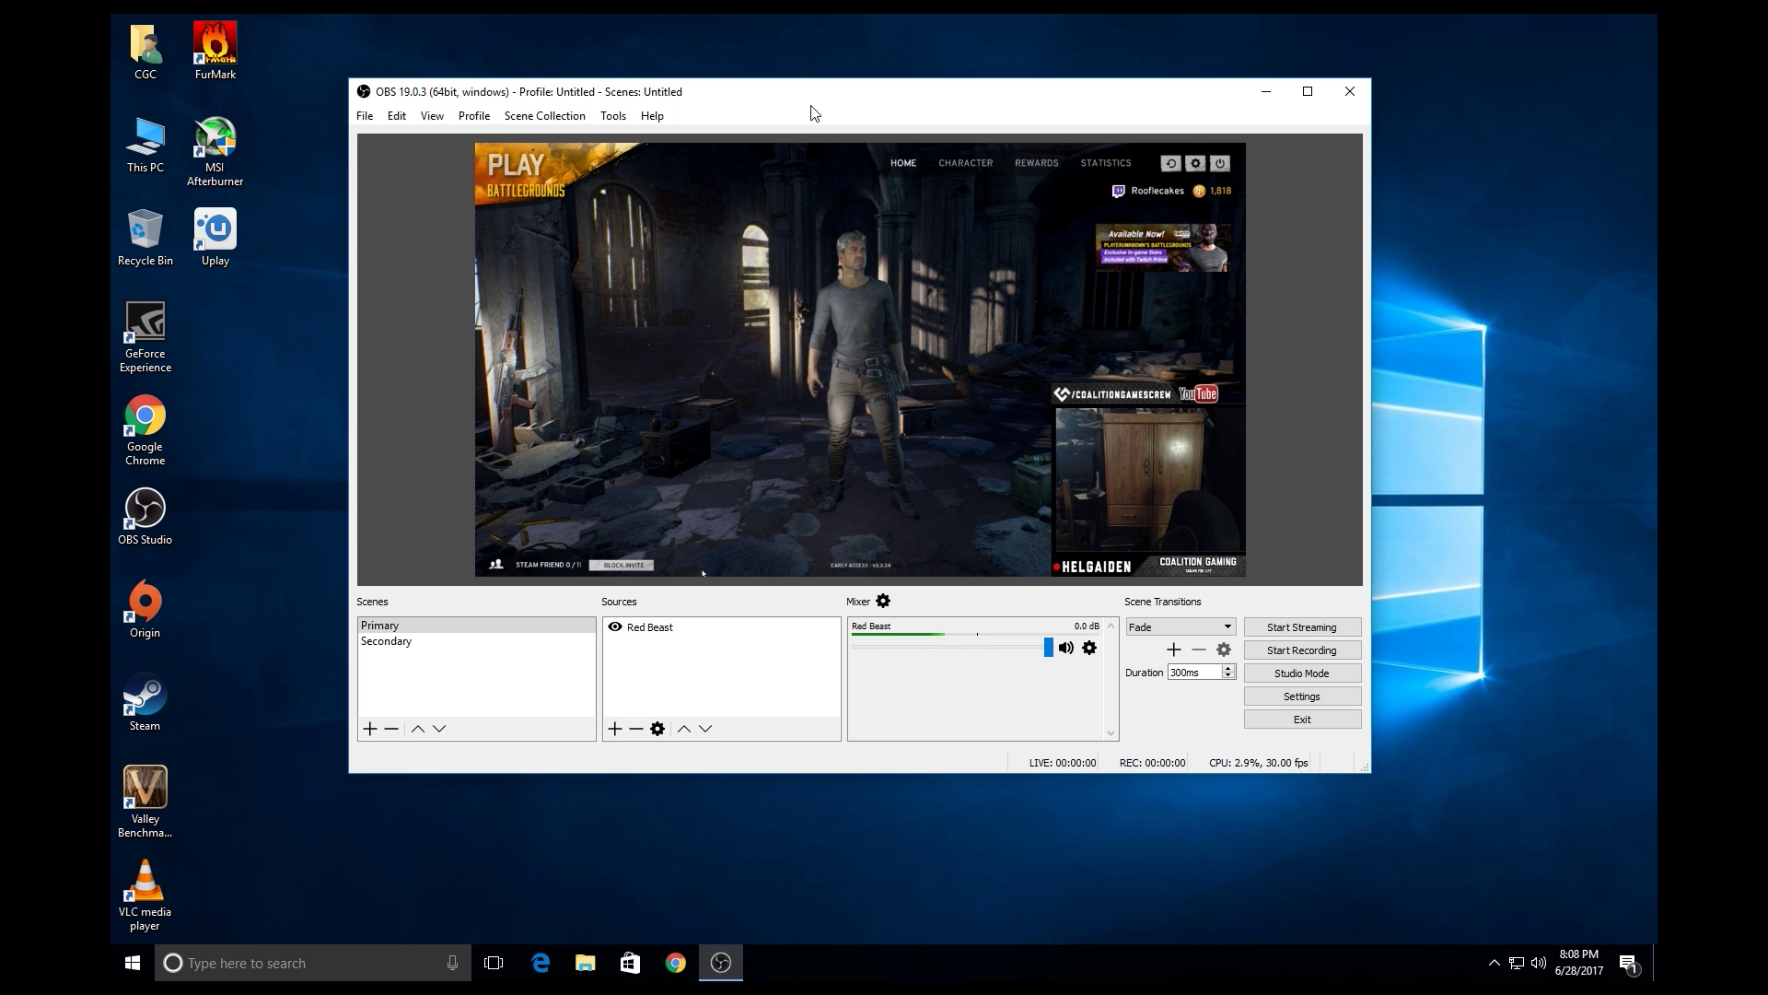
- Nudge the OBS window rightward with the Primary scene selected
{"action": "mouse_move", "coordinate": [814, 109]}
{"action": "left_mouse_down"}
{"action": "mouse_move", "coordinate": [836, 129]}
{"action": "mouse_move", "coordinate": [793, 130]}
{"action": "mouse_move", "coordinate": [816, 134]}
{"action": "left_mouse_up"}
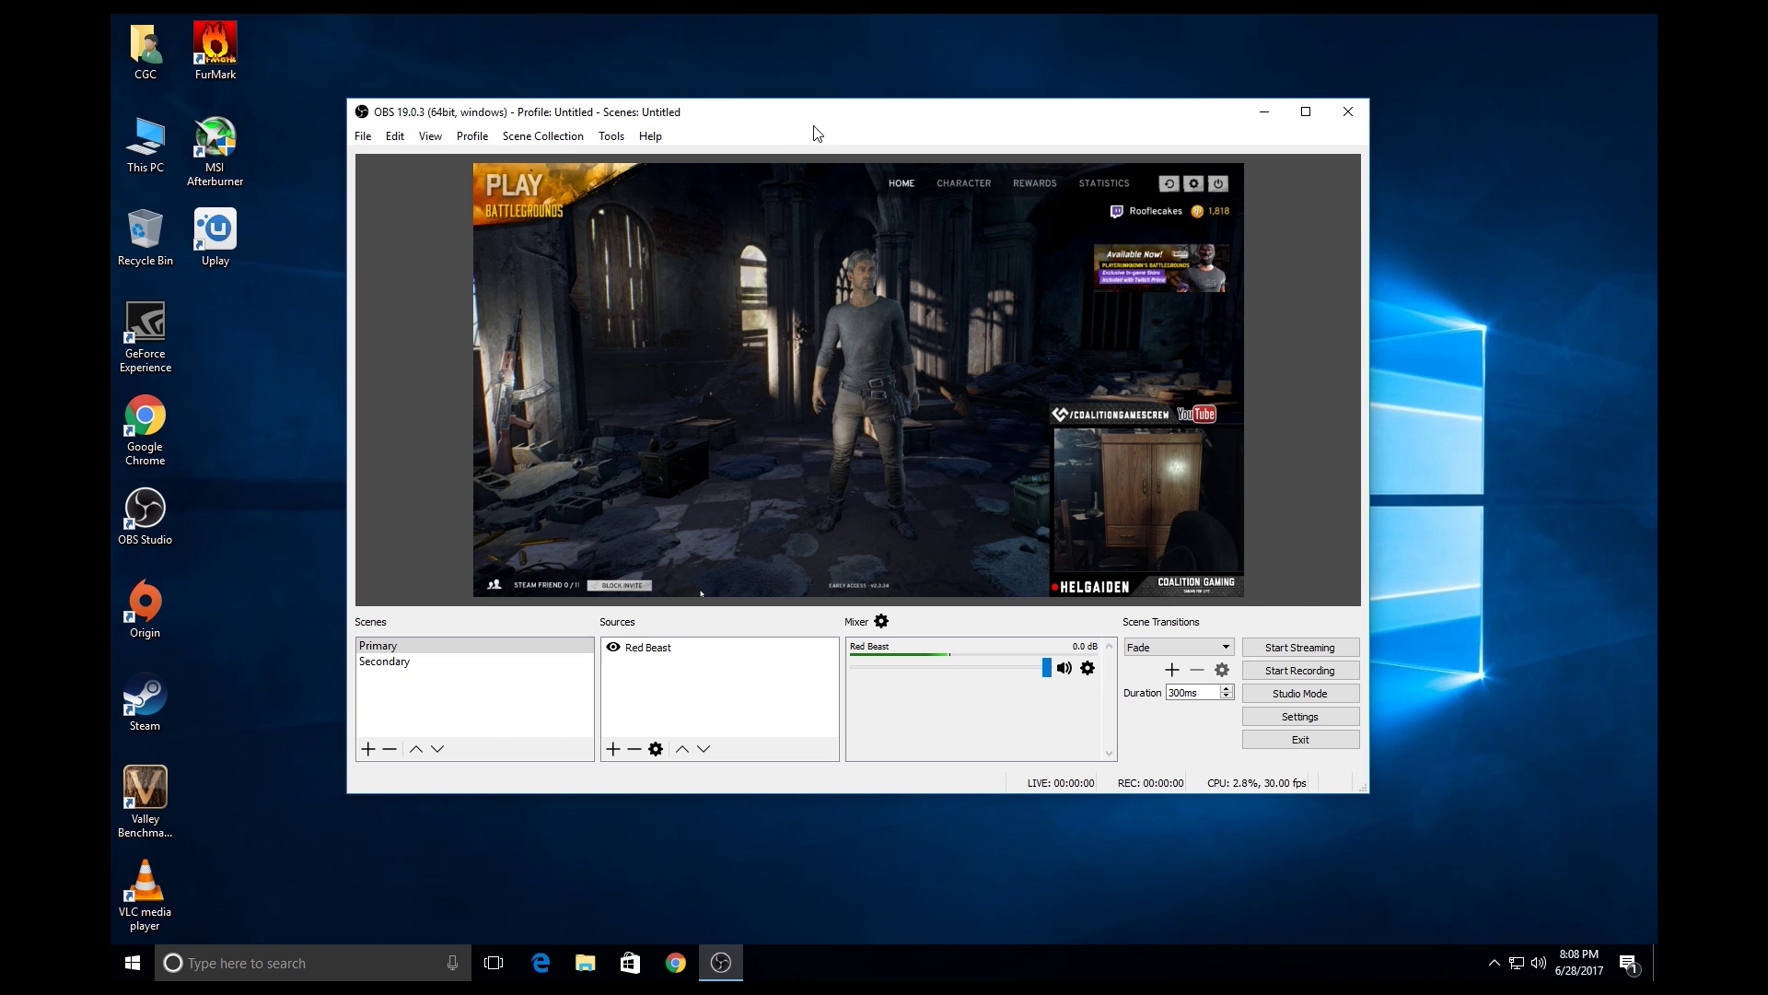
{"action": "left_click", "coordinate": [489, 704]}
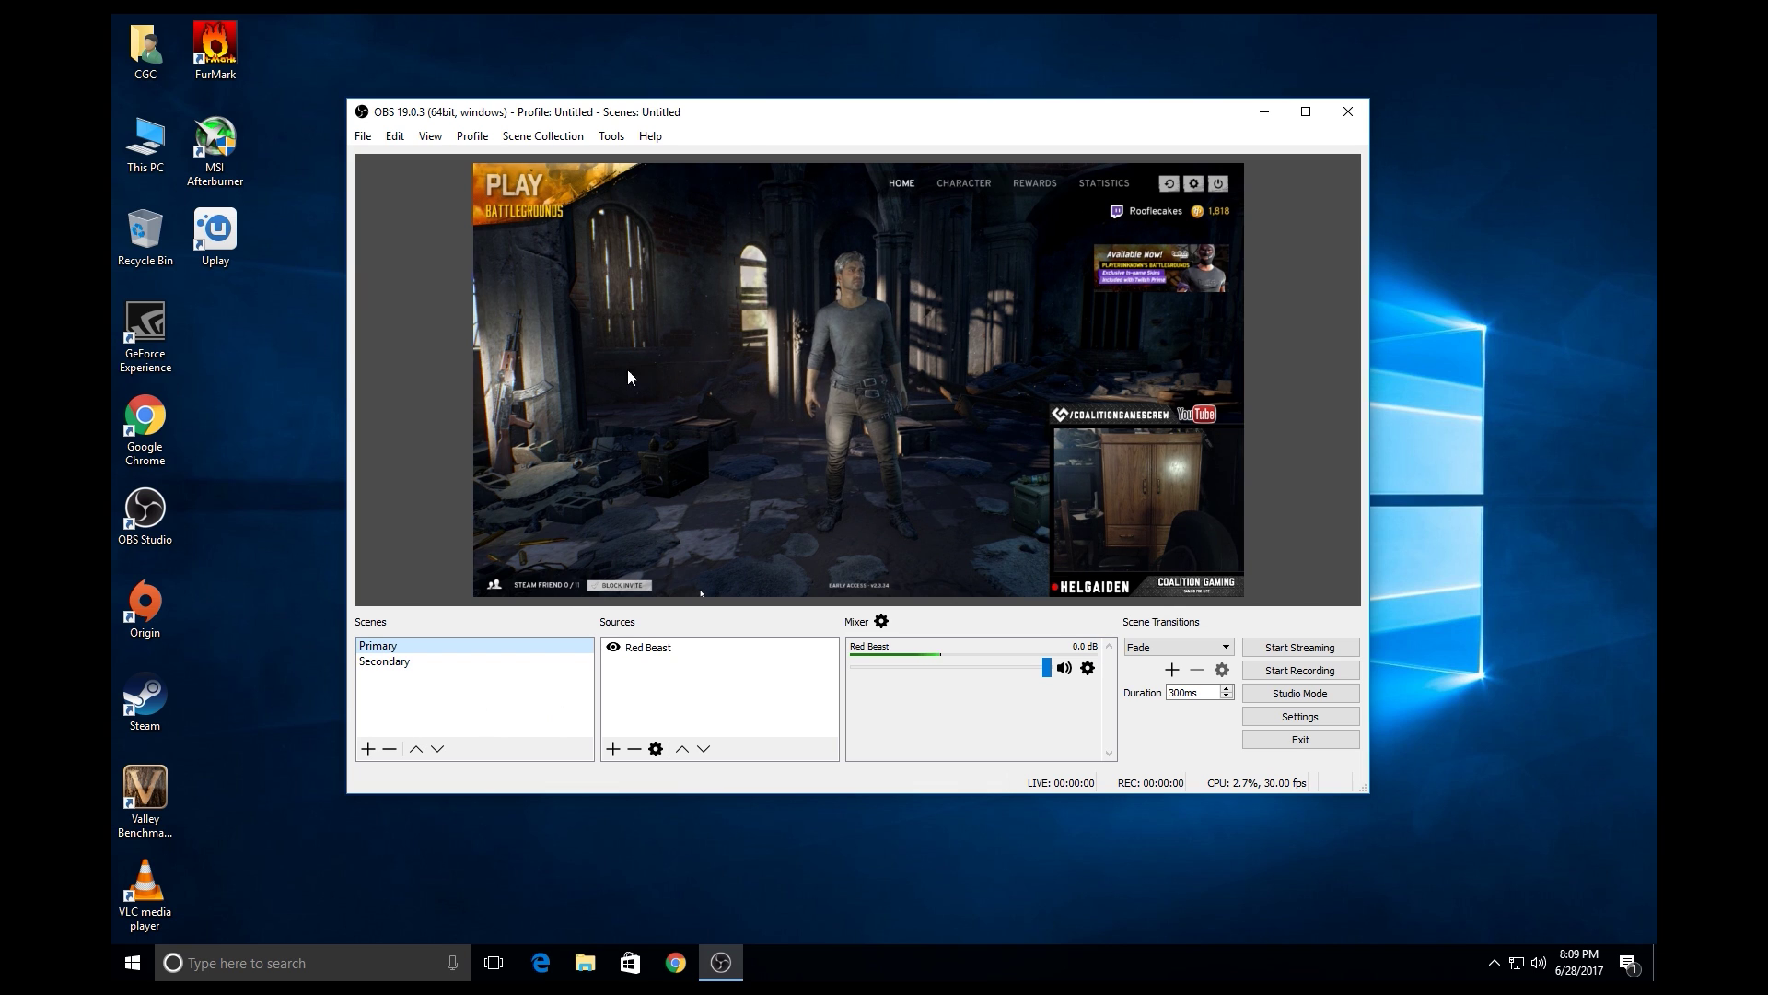
{"action": "left_click_drag", "start_coordinate": [758, 116], "coordinate": [809, 117]}
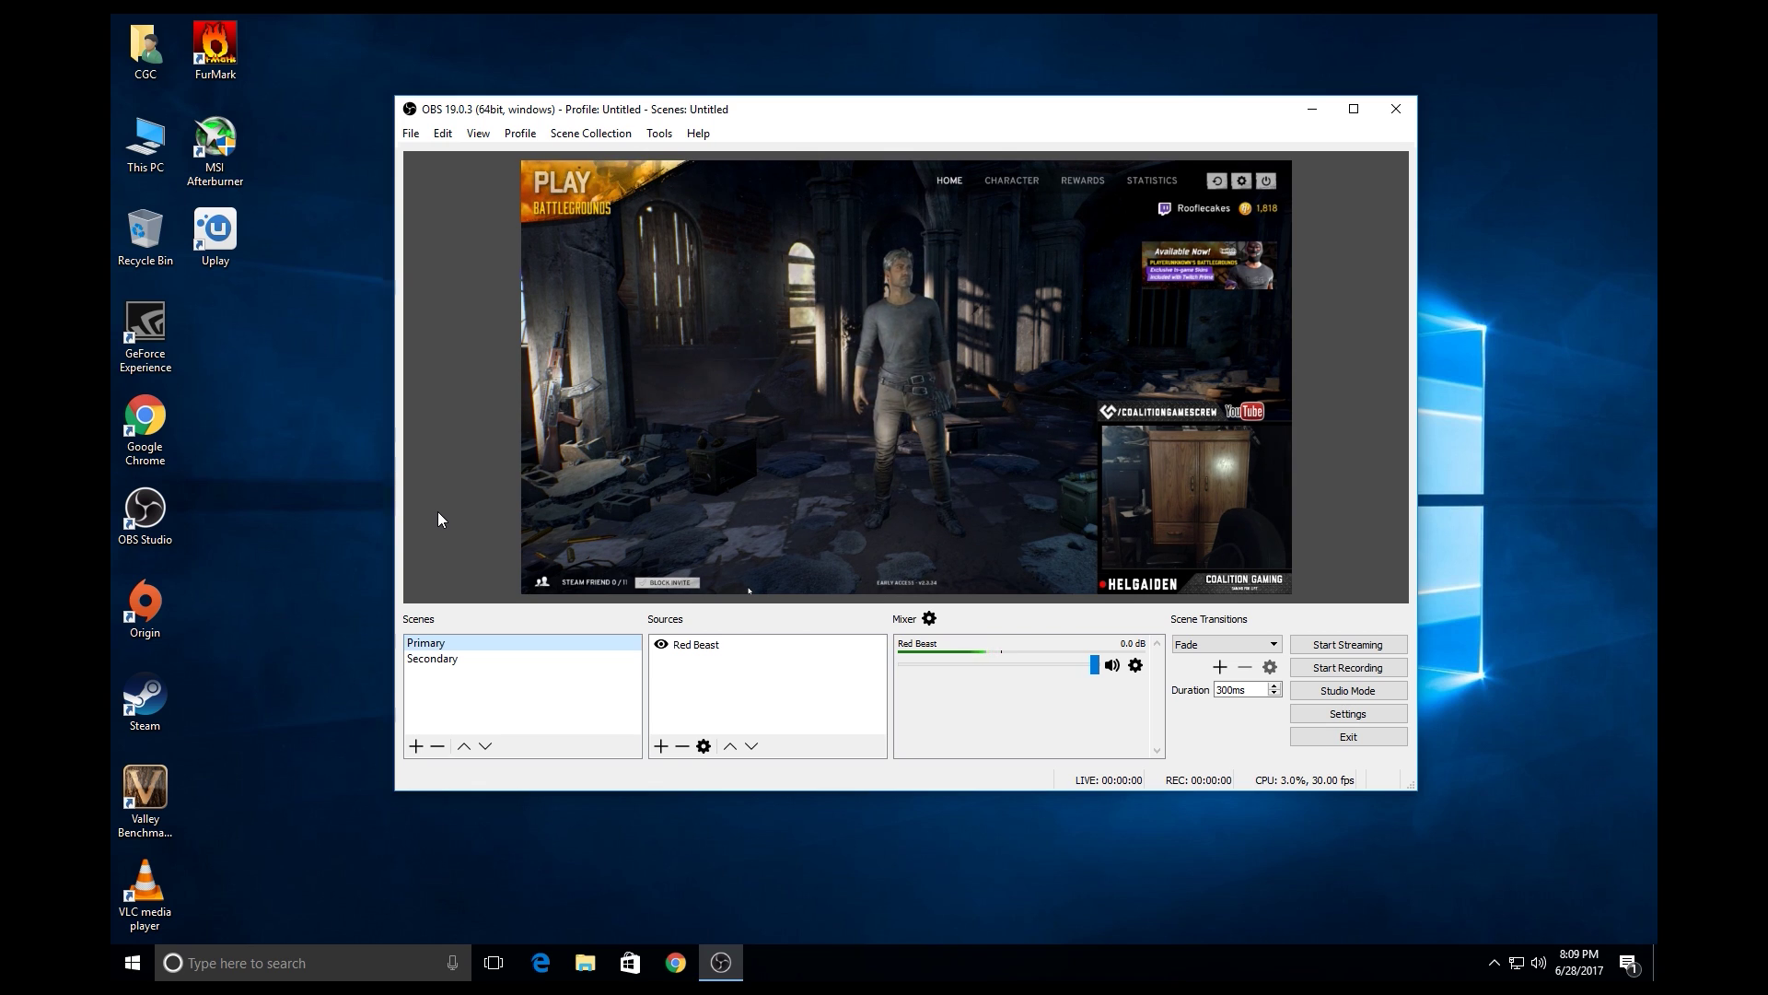
- View the NDI Output settings, cancel without enabling, then switch to the Secondary scene
{"action": "left_click", "coordinate": [655, 134]}
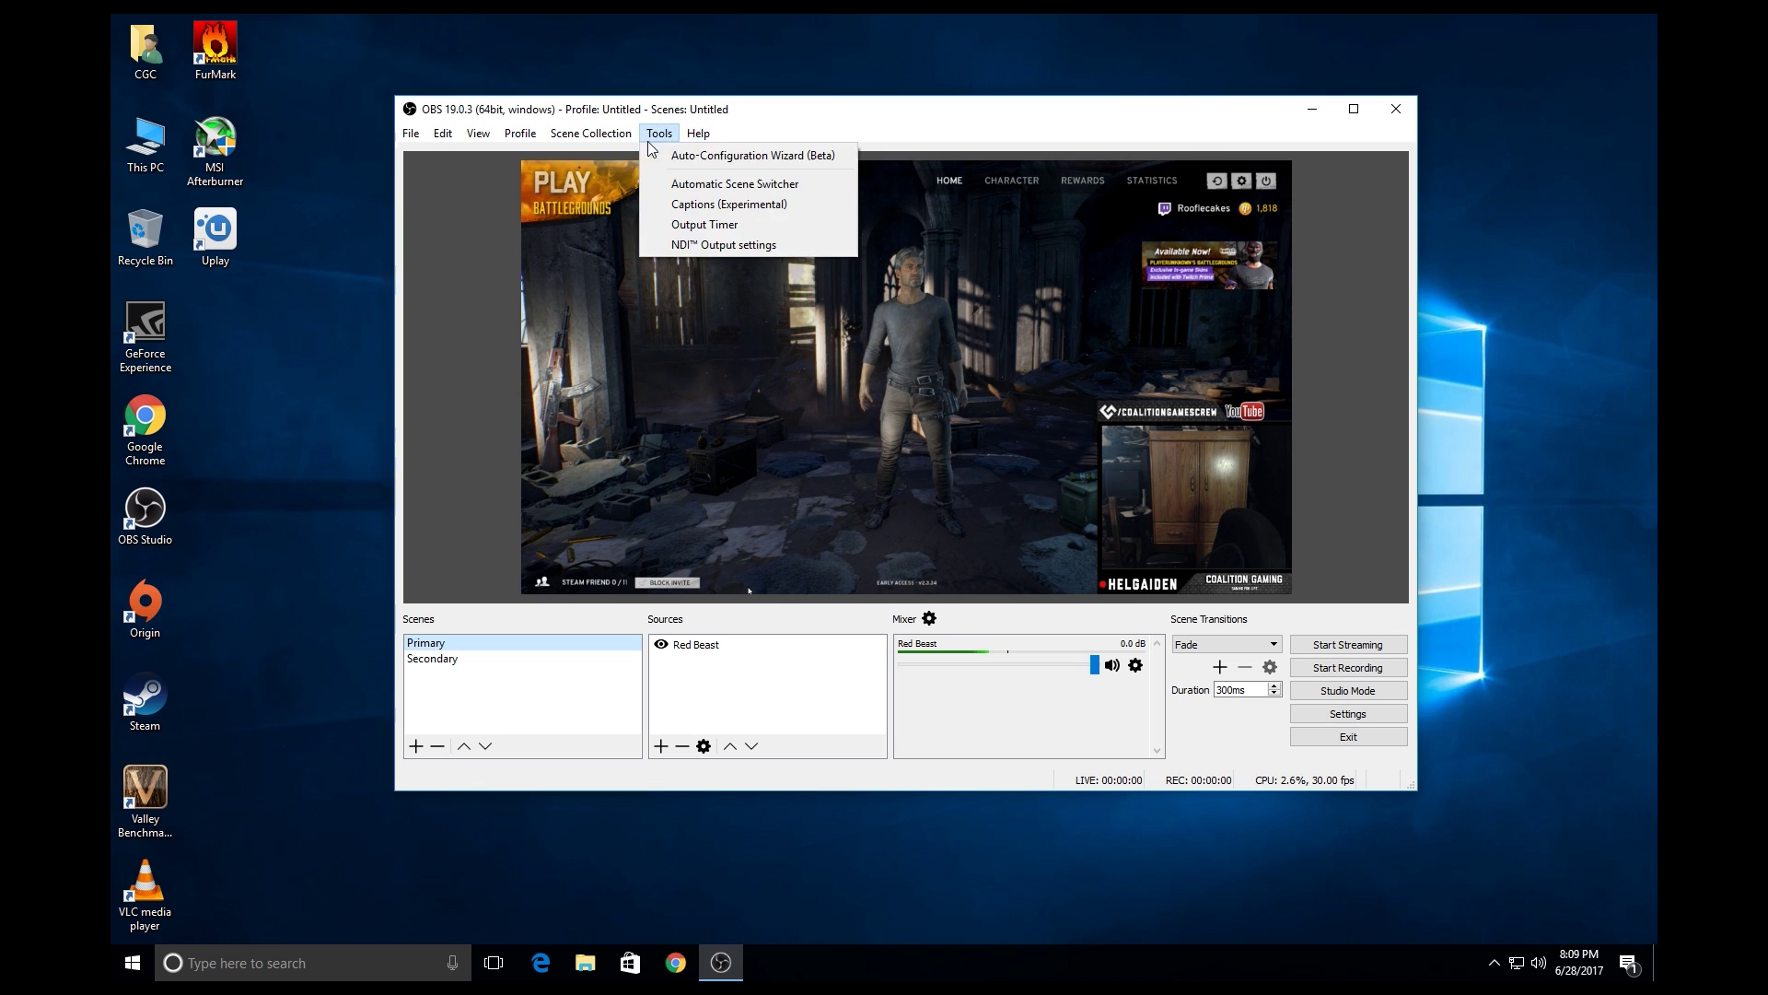
{"action": "left_click", "coordinate": [678, 246]}
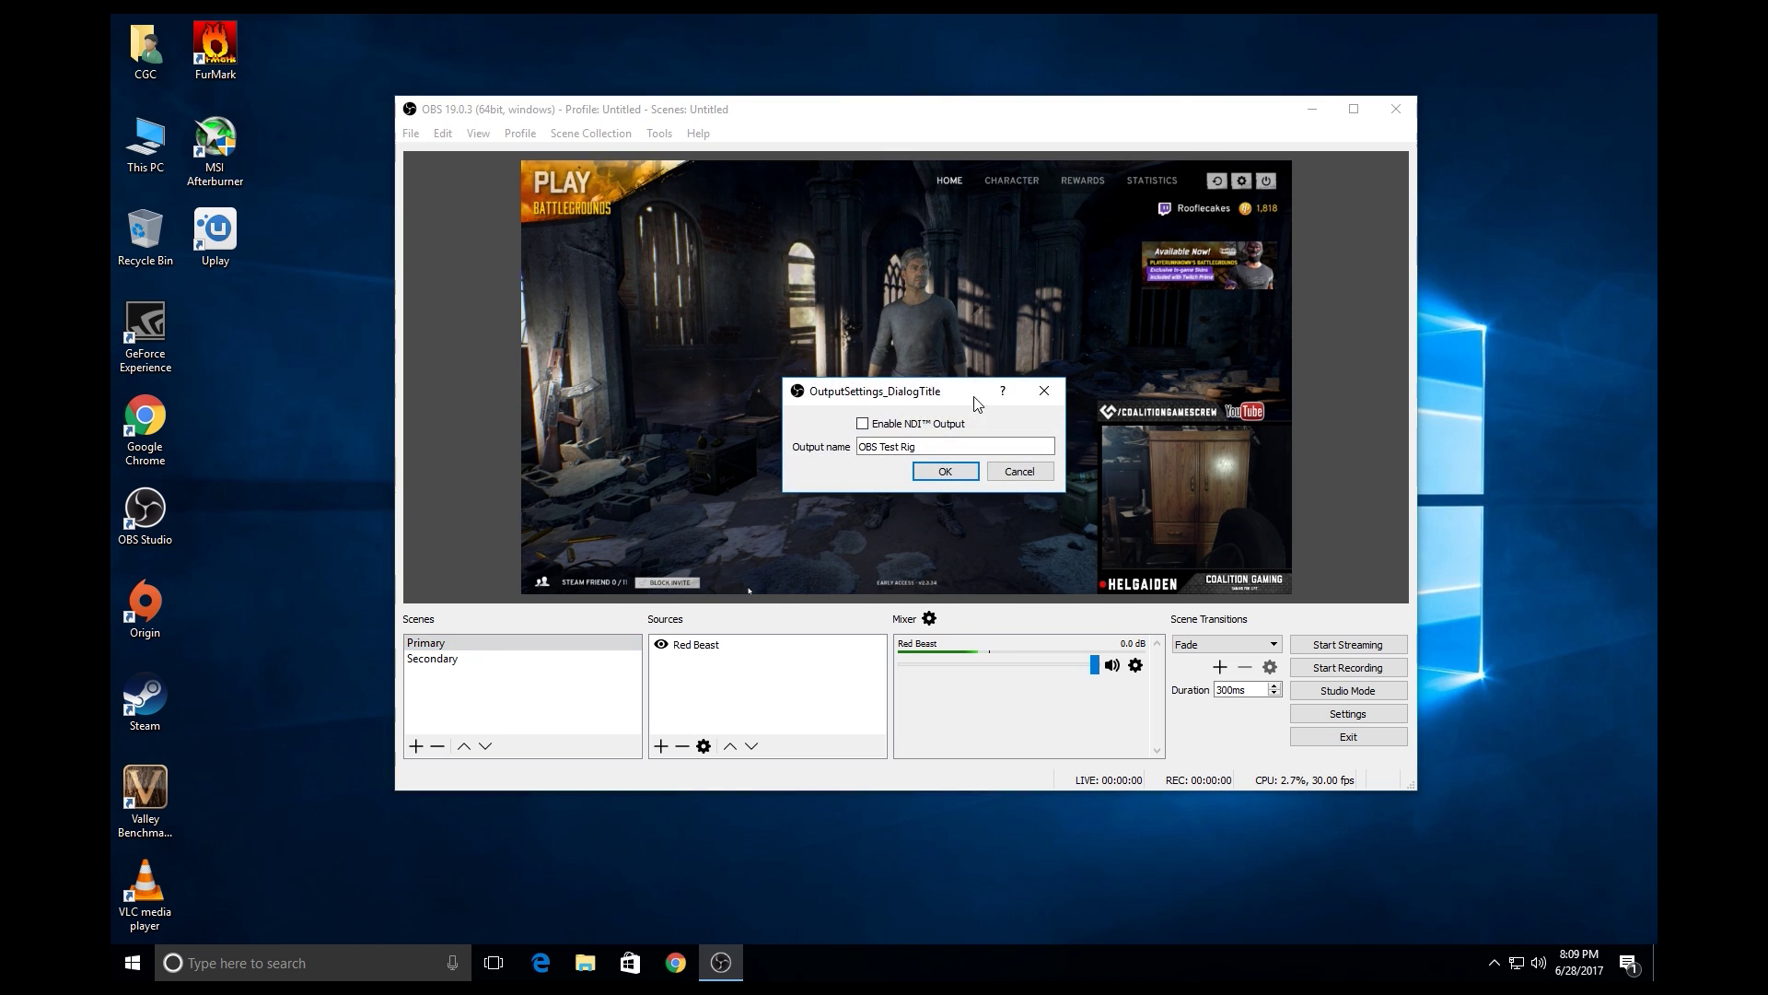
{"action": "left_click", "coordinate": [1013, 470]}
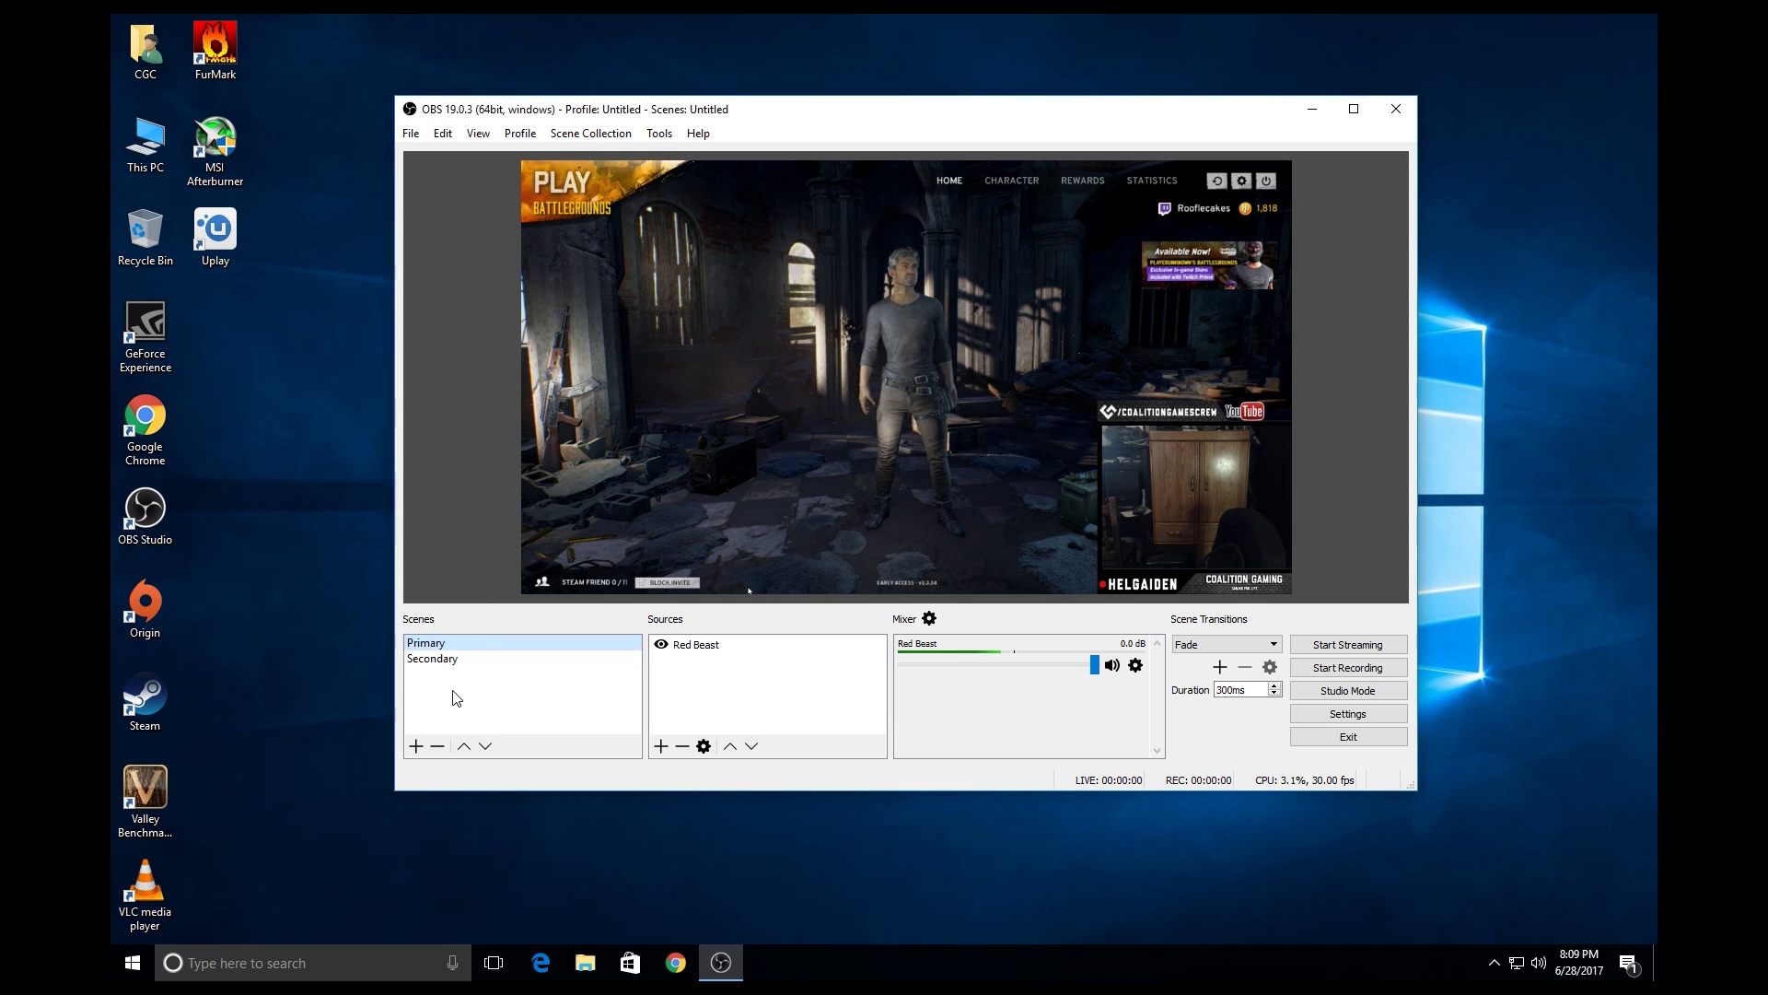
{"action": "left_click", "coordinate": [712, 644]}
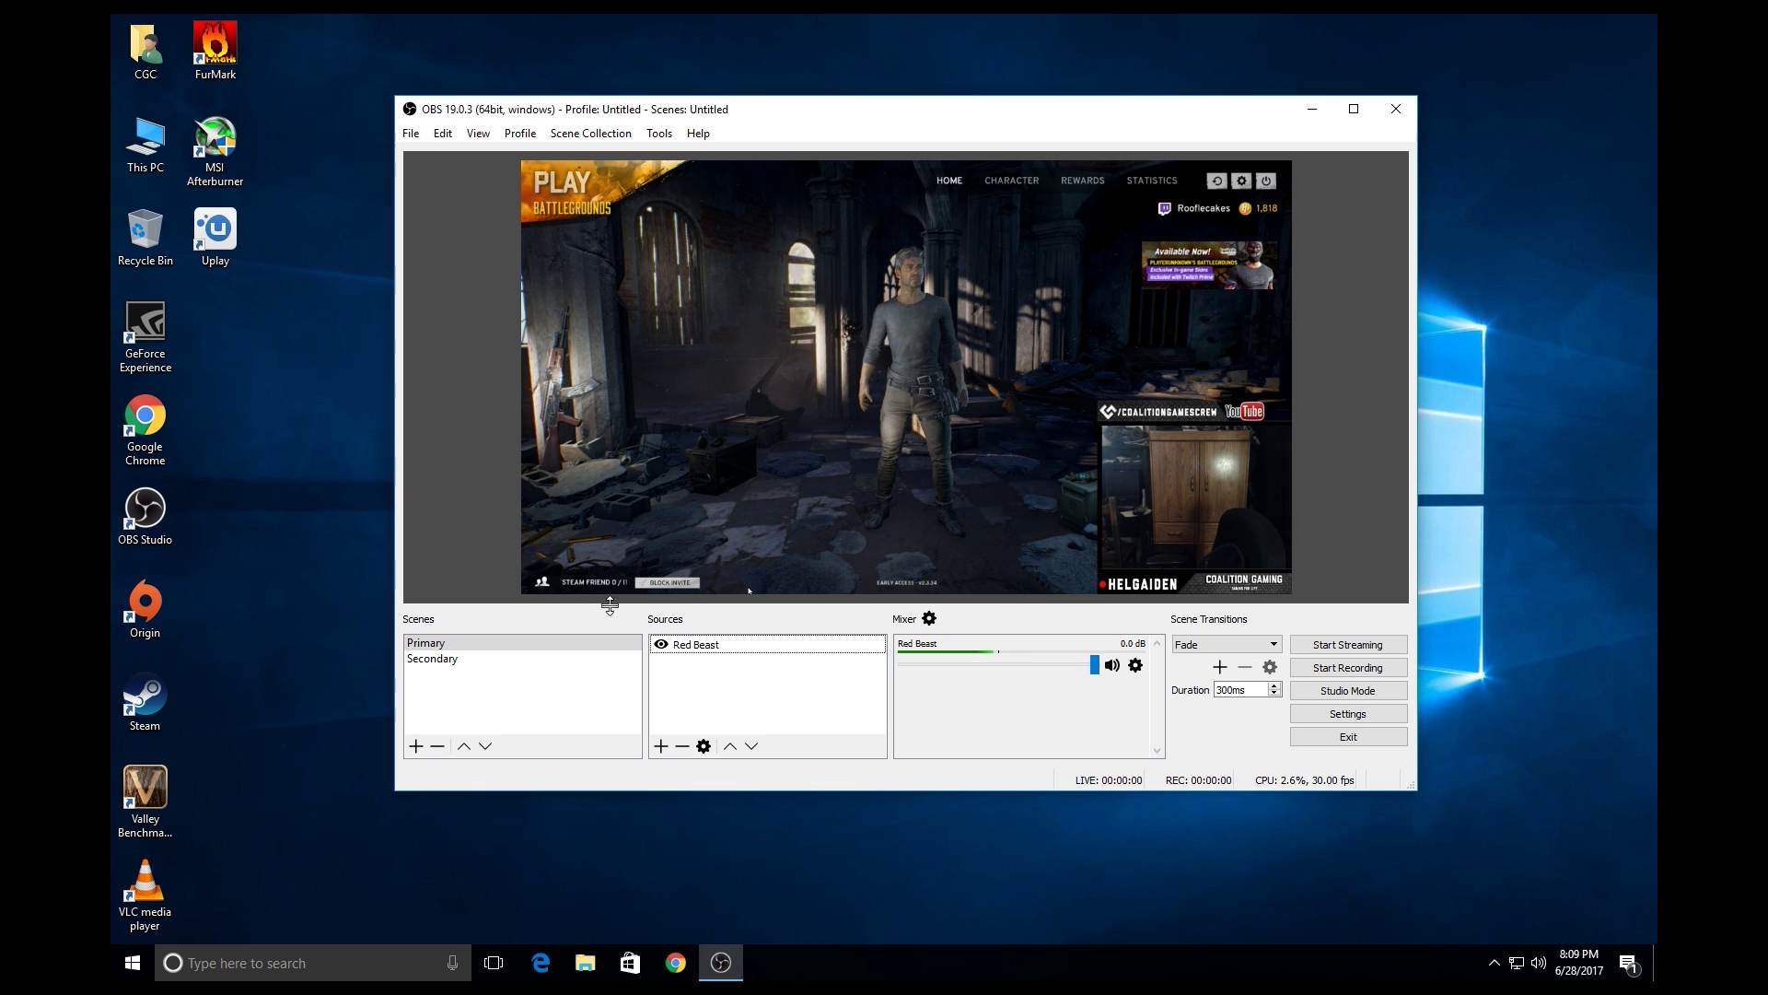
{"action": "left_click", "coordinate": [456, 659]}
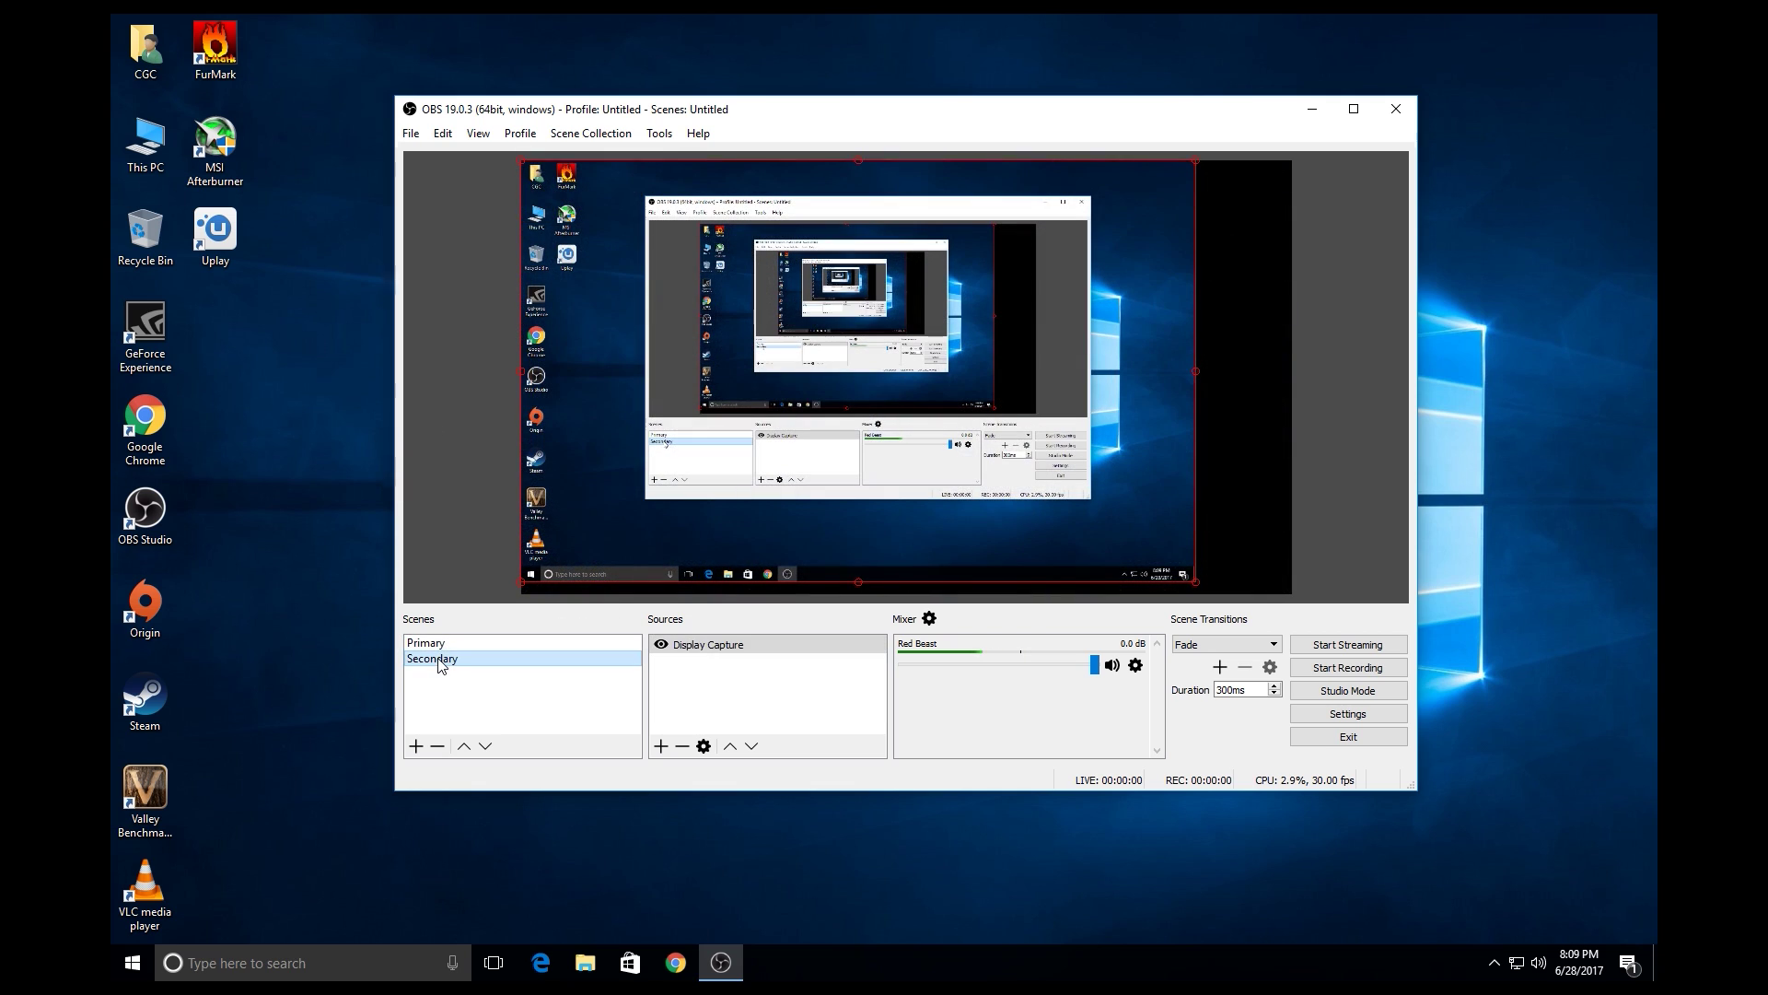
- Flip between the Primary and Secondary scenes, ending on the Secondary scene with display capture
{"action": "left_click", "coordinate": [448, 648]}
{"action": "left_click", "coordinate": [451, 657]}
{"action": "left_click", "coordinate": [451, 644]}
{"action": "left_click", "coordinate": [451, 658]}
{"action": "left_click", "coordinate": [451, 644]}
{"action": "left_click", "coordinate": [455, 658]}
- Add an NDI Source receiving RED-BEAST (OBS Red Beast), enlarge it, and move it lower right
{"action": "right_click", "coordinate": [698, 698]}
{"action": "left_click", "coordinate": [693, 704]}
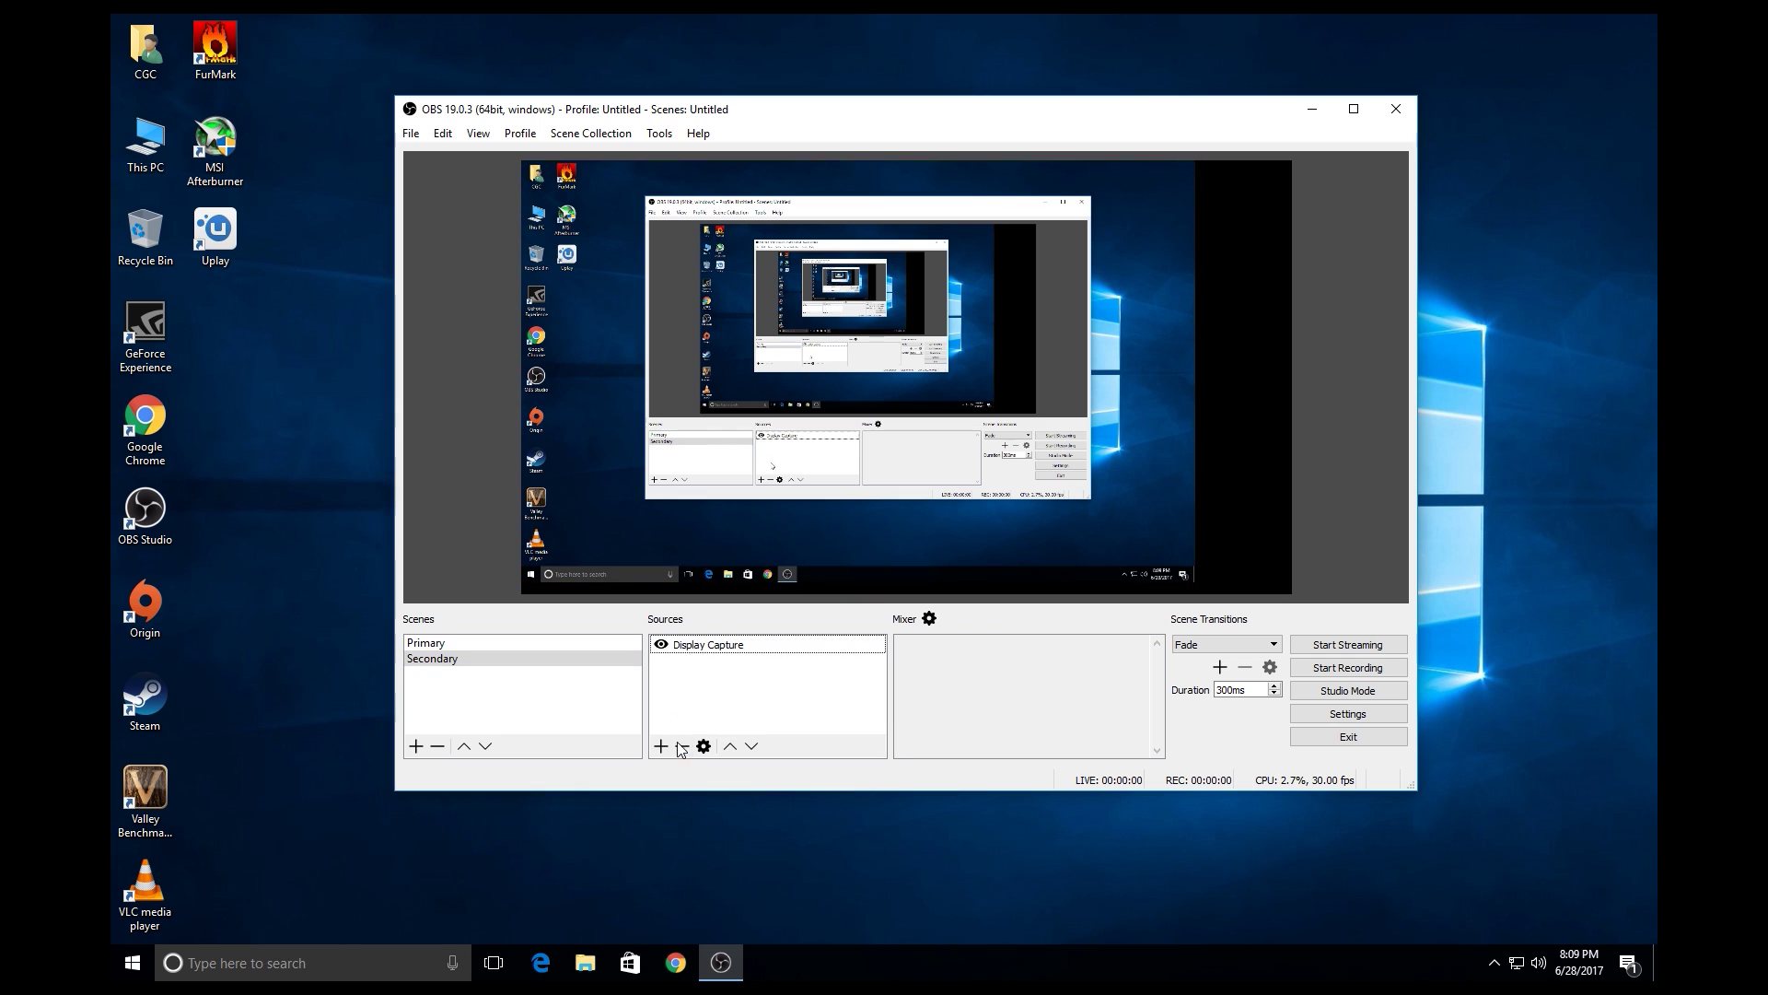
{"action": "left_click", "coordinate": [661, 747]}
{"action": "left_click", "coordinate": [700, 630]}
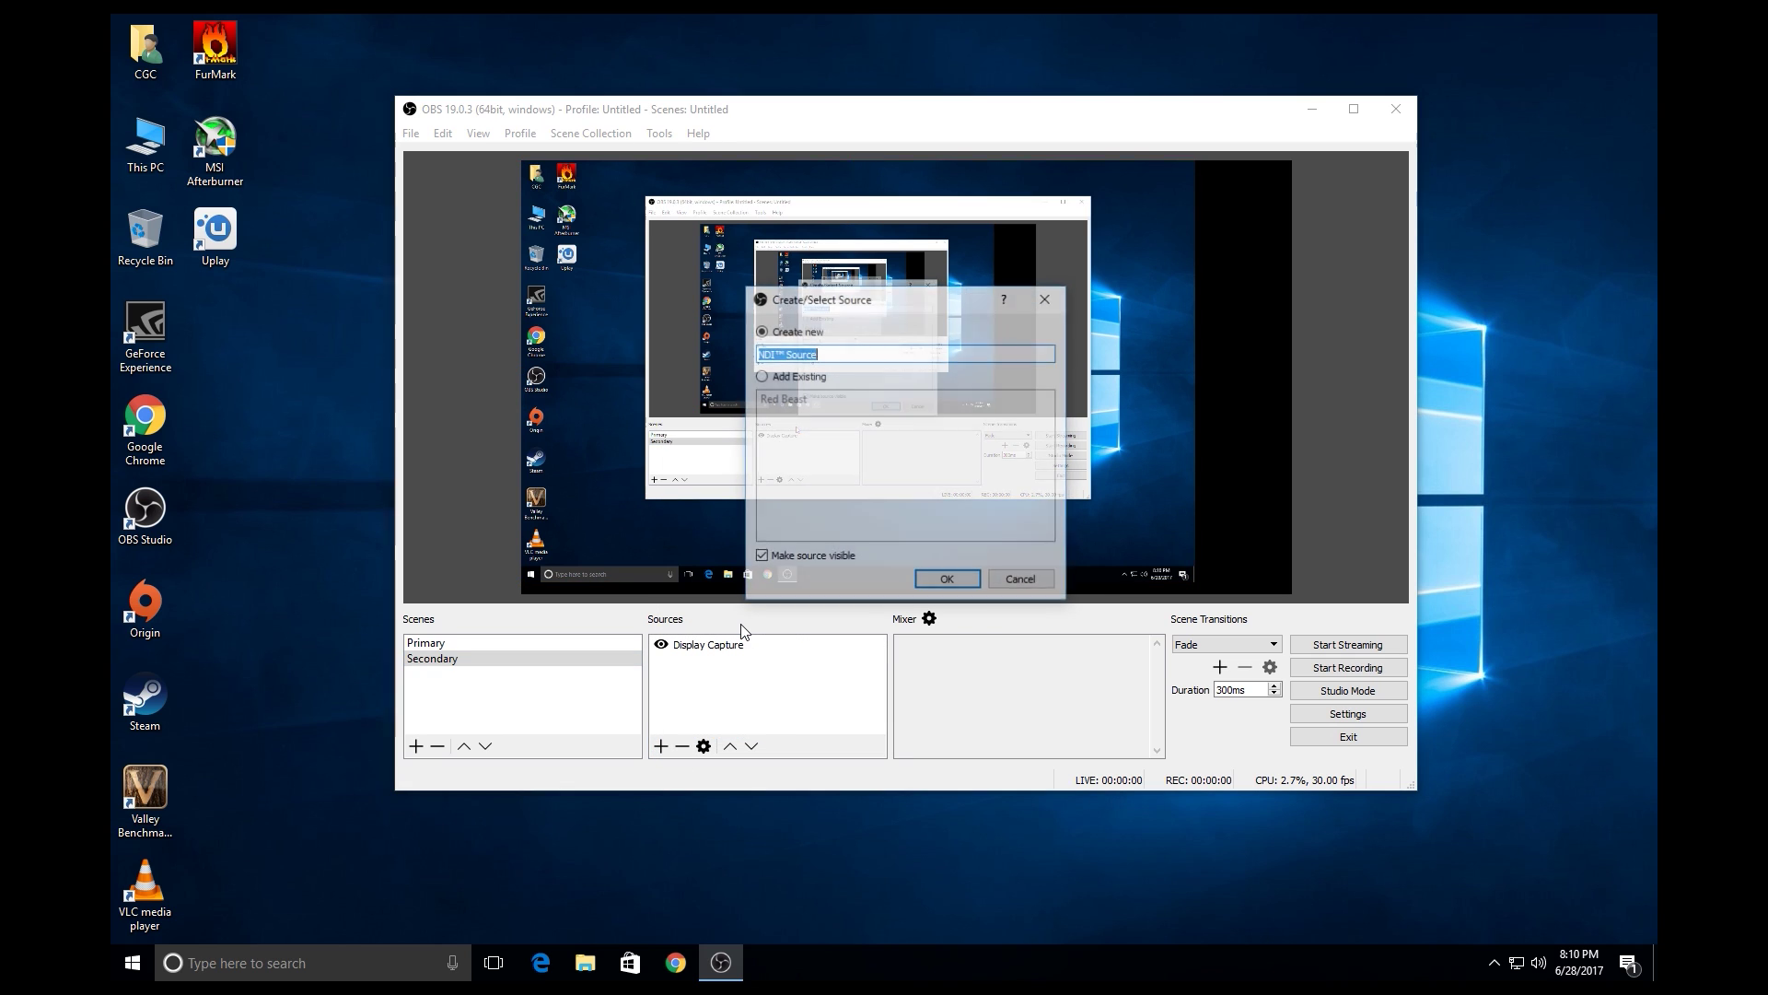
{"action": "left_click", "coordinate": [962, 580]}
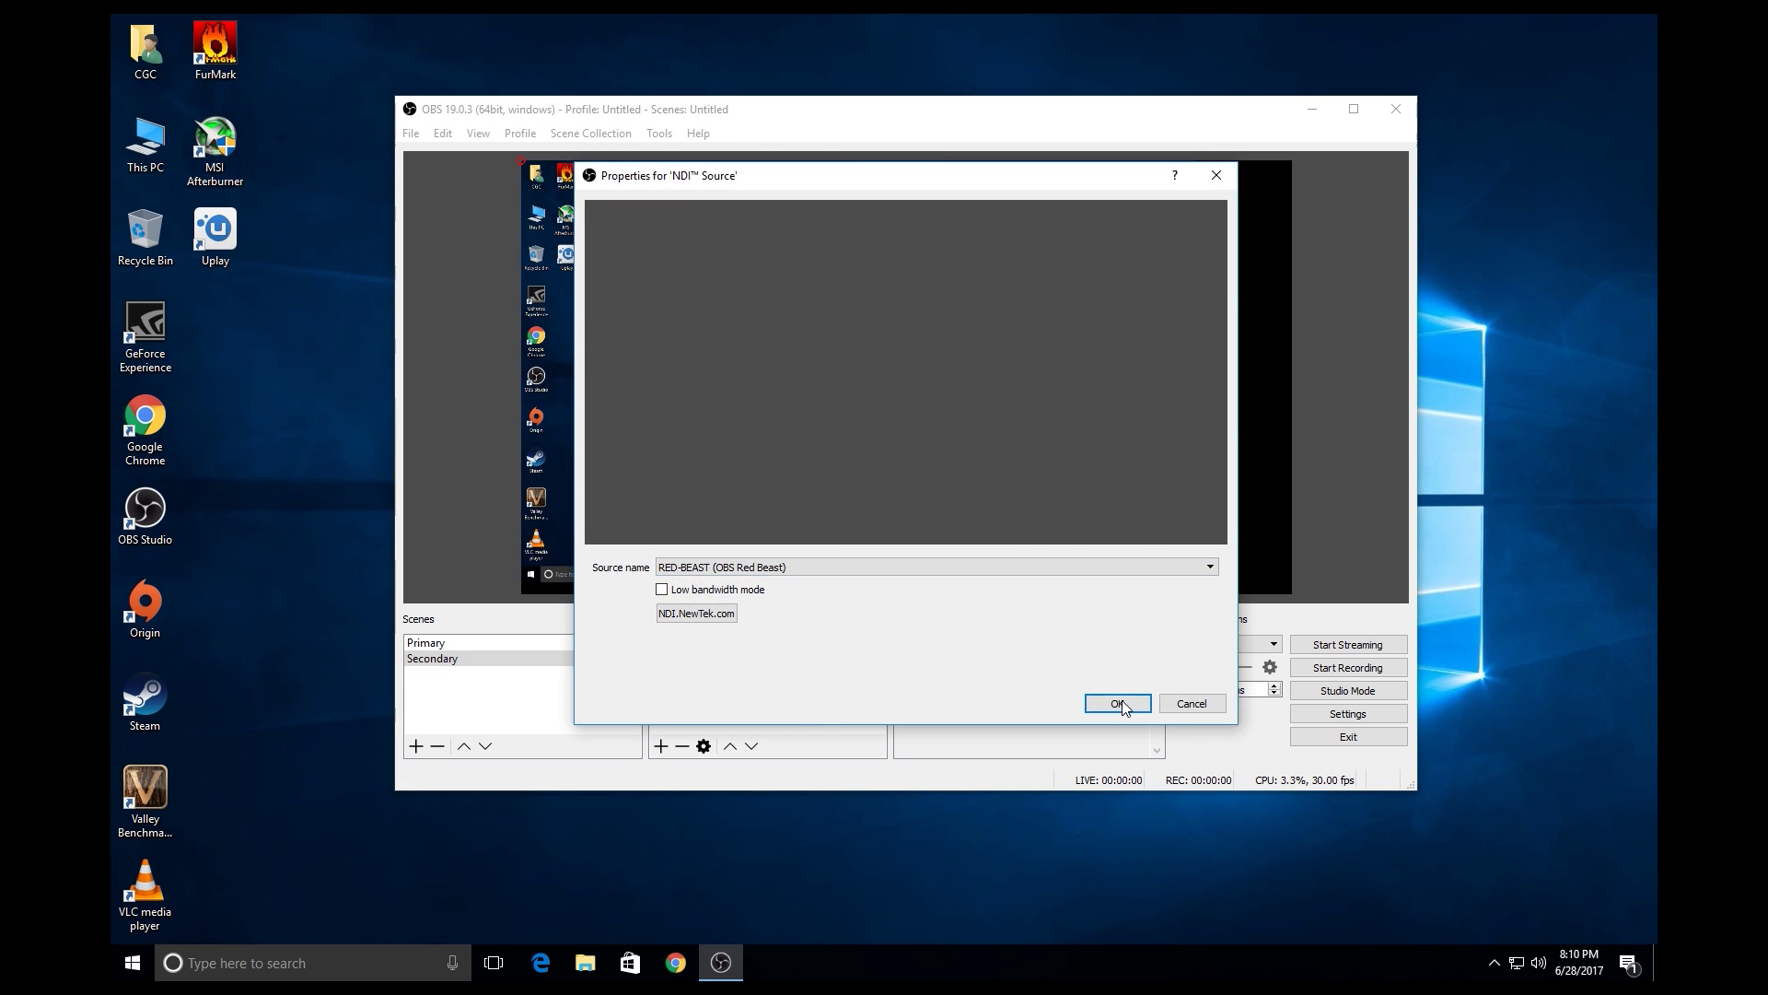
{"action": "left_click", "coordinate": [1118, 704]}
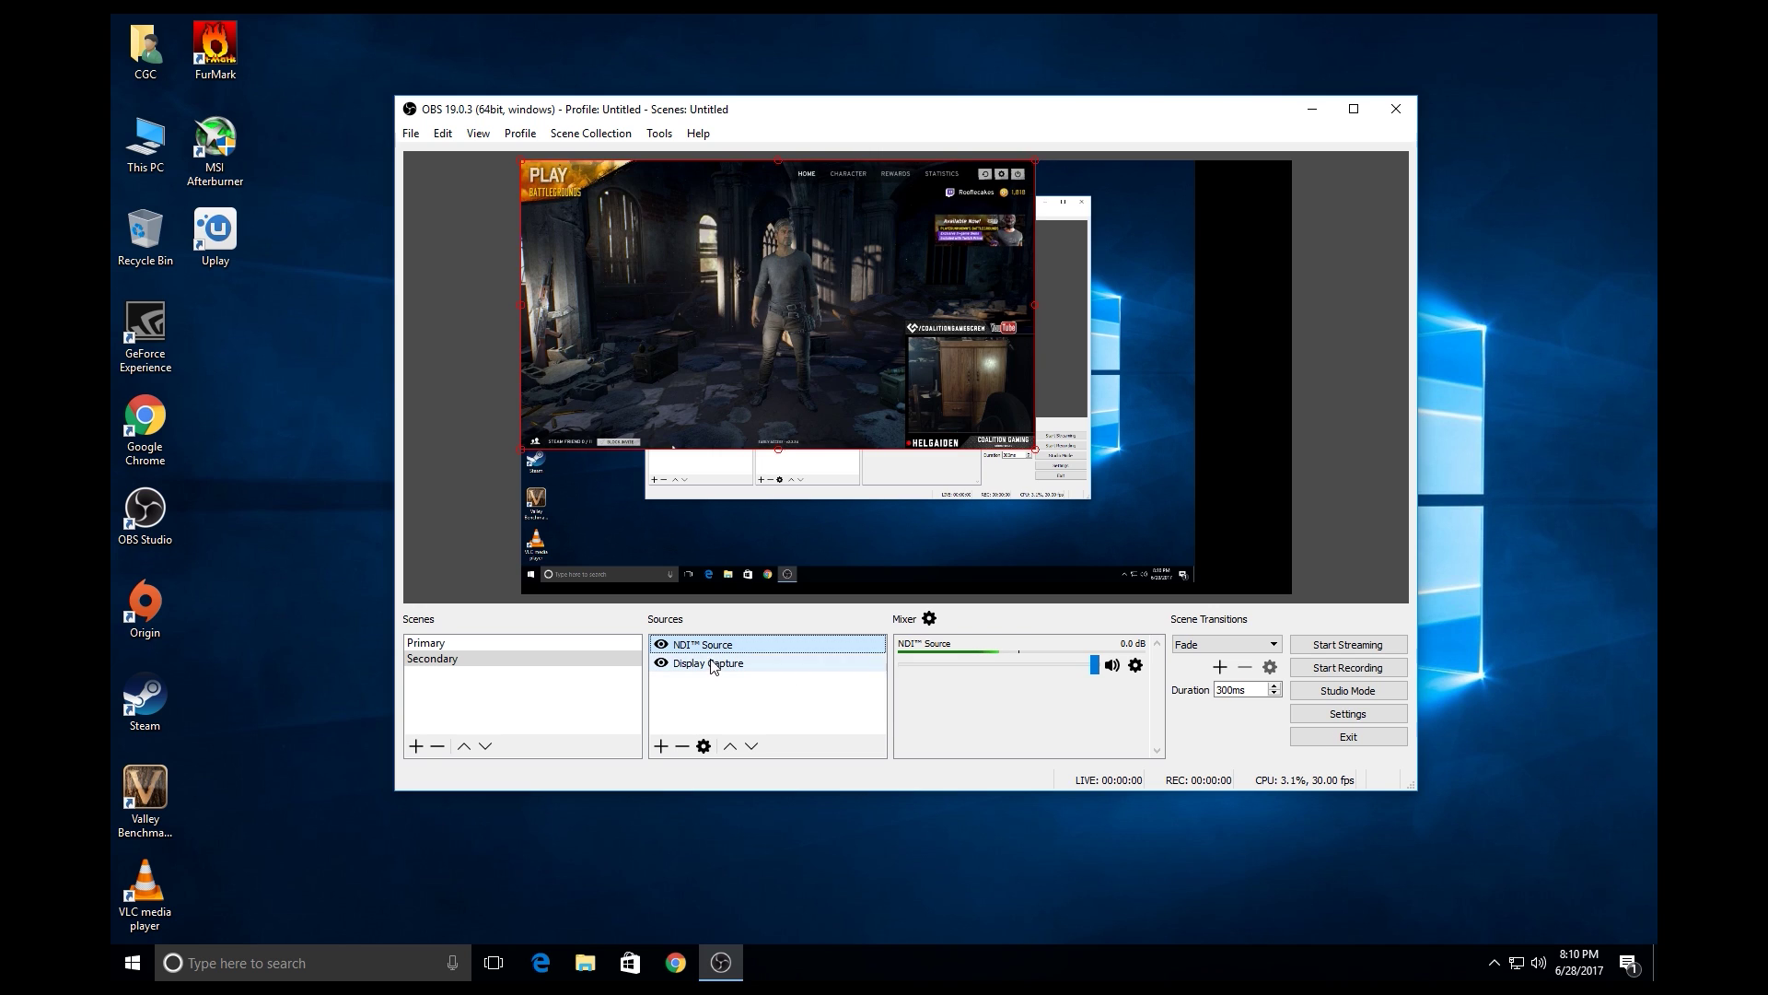
{"action": "left_click_drag", "start_coordinate": [1036, 453], "coordinate": [1079, 479]}
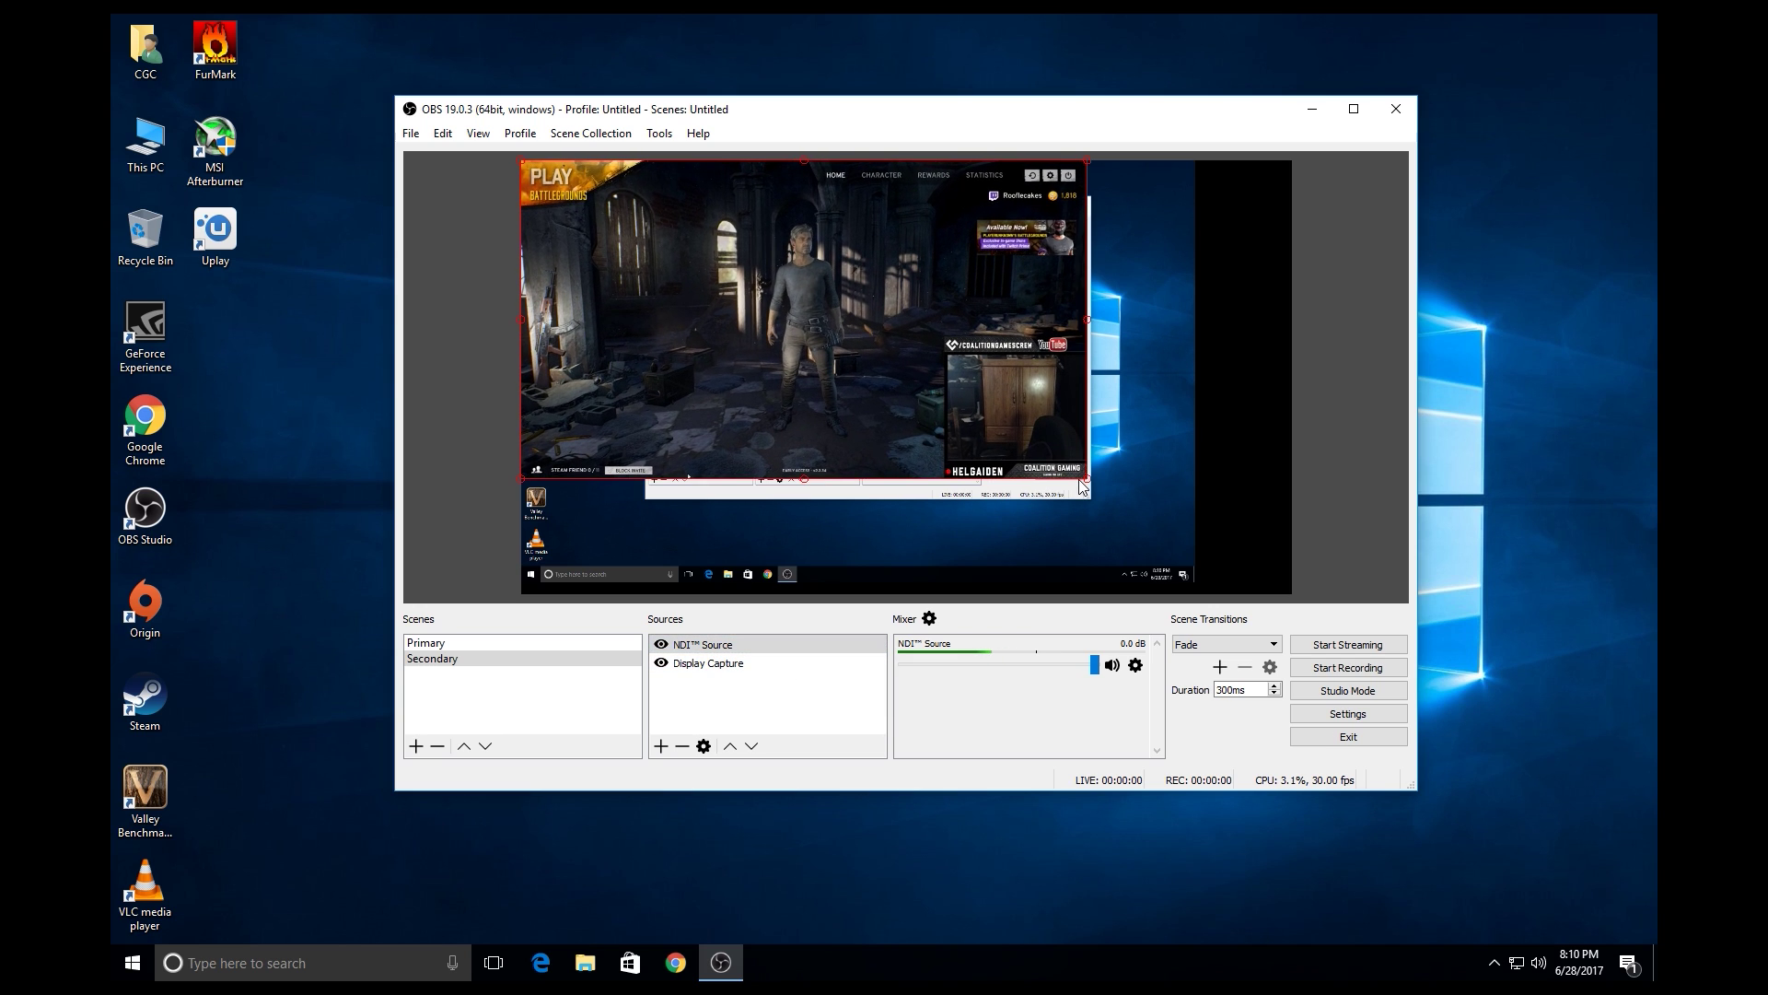
{"action": "left_click_drag", "start_coordinate": [948, 387], "coordinate": [1145, 505]}
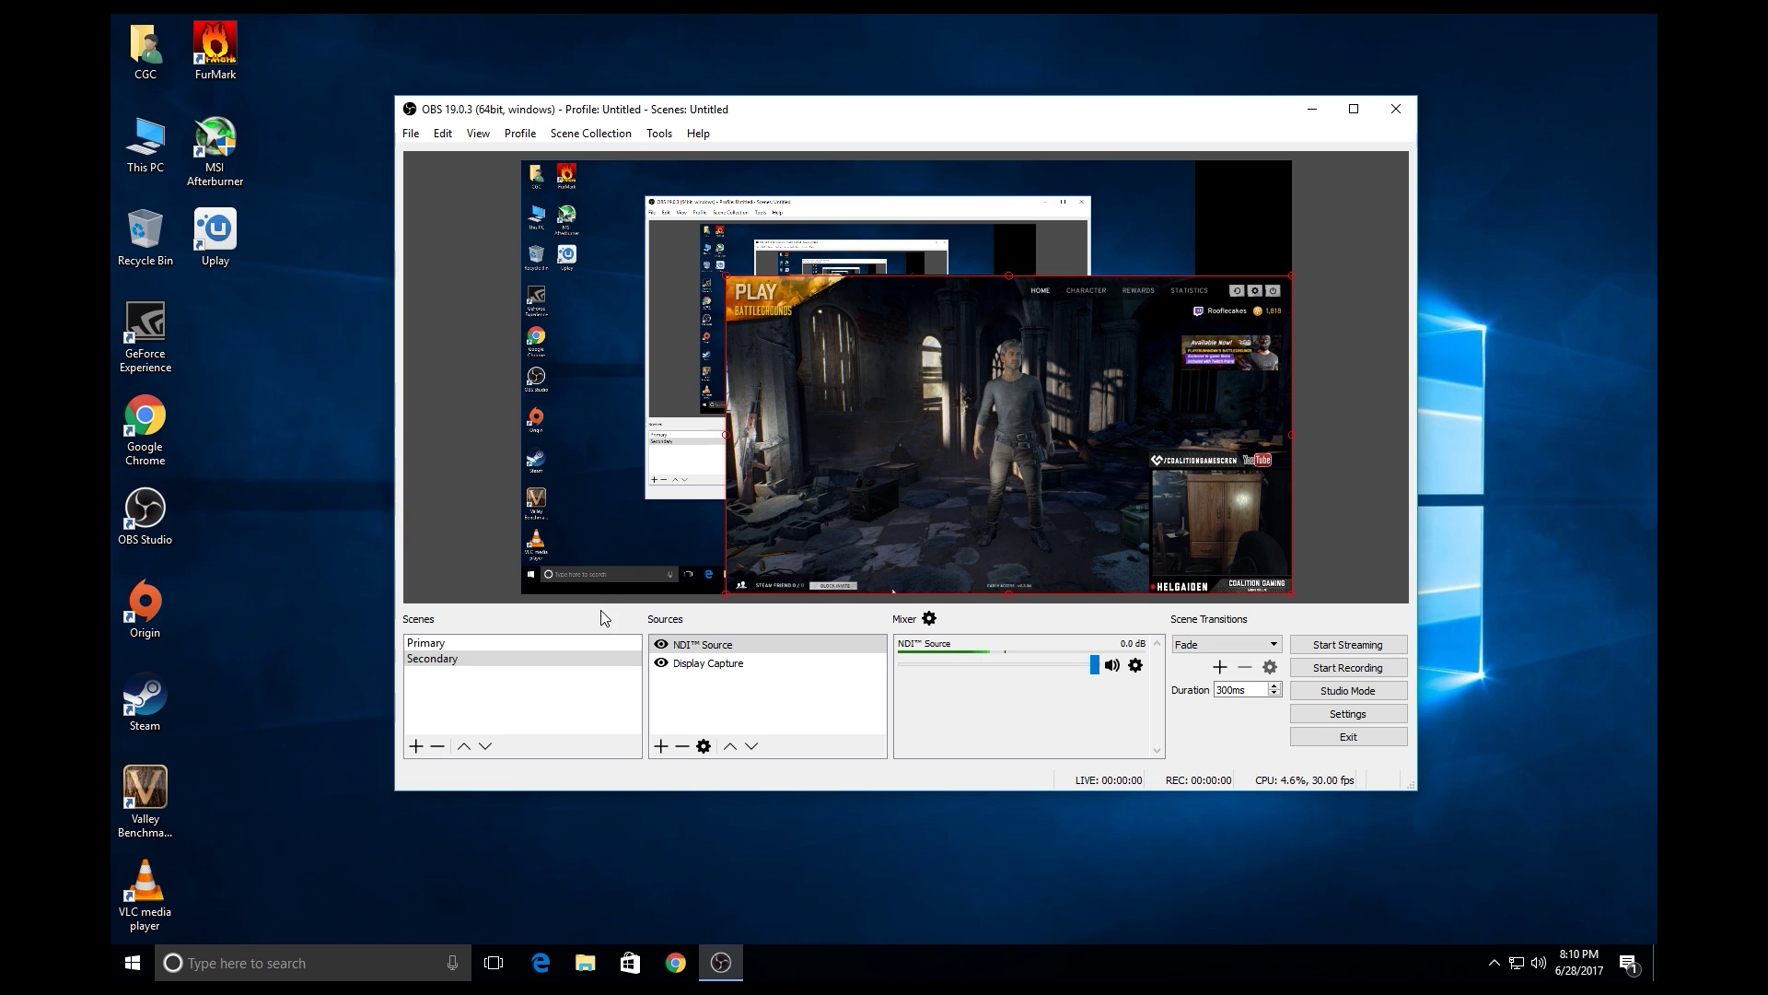
{"action": "left_click", "coordinate": [442, 658]}
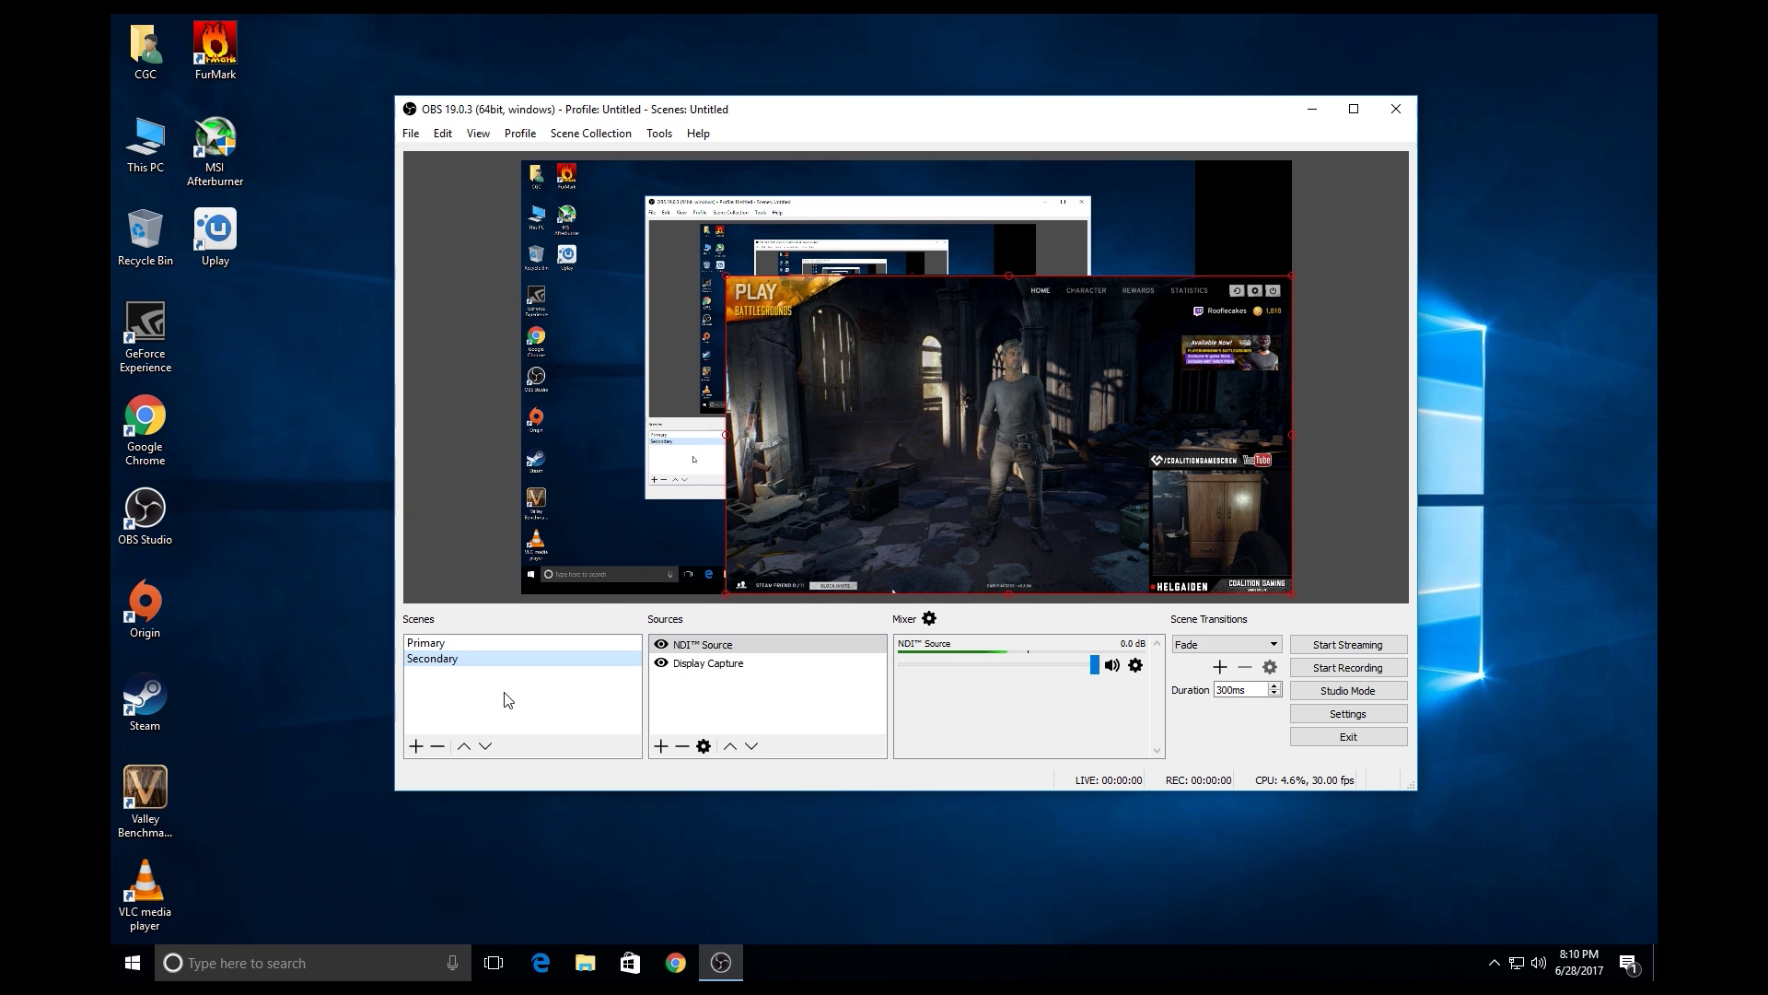
{"action": "left_click", "coordinate": [464, 644]}
{"action": "left_click", "coordinate": [438, 660]}
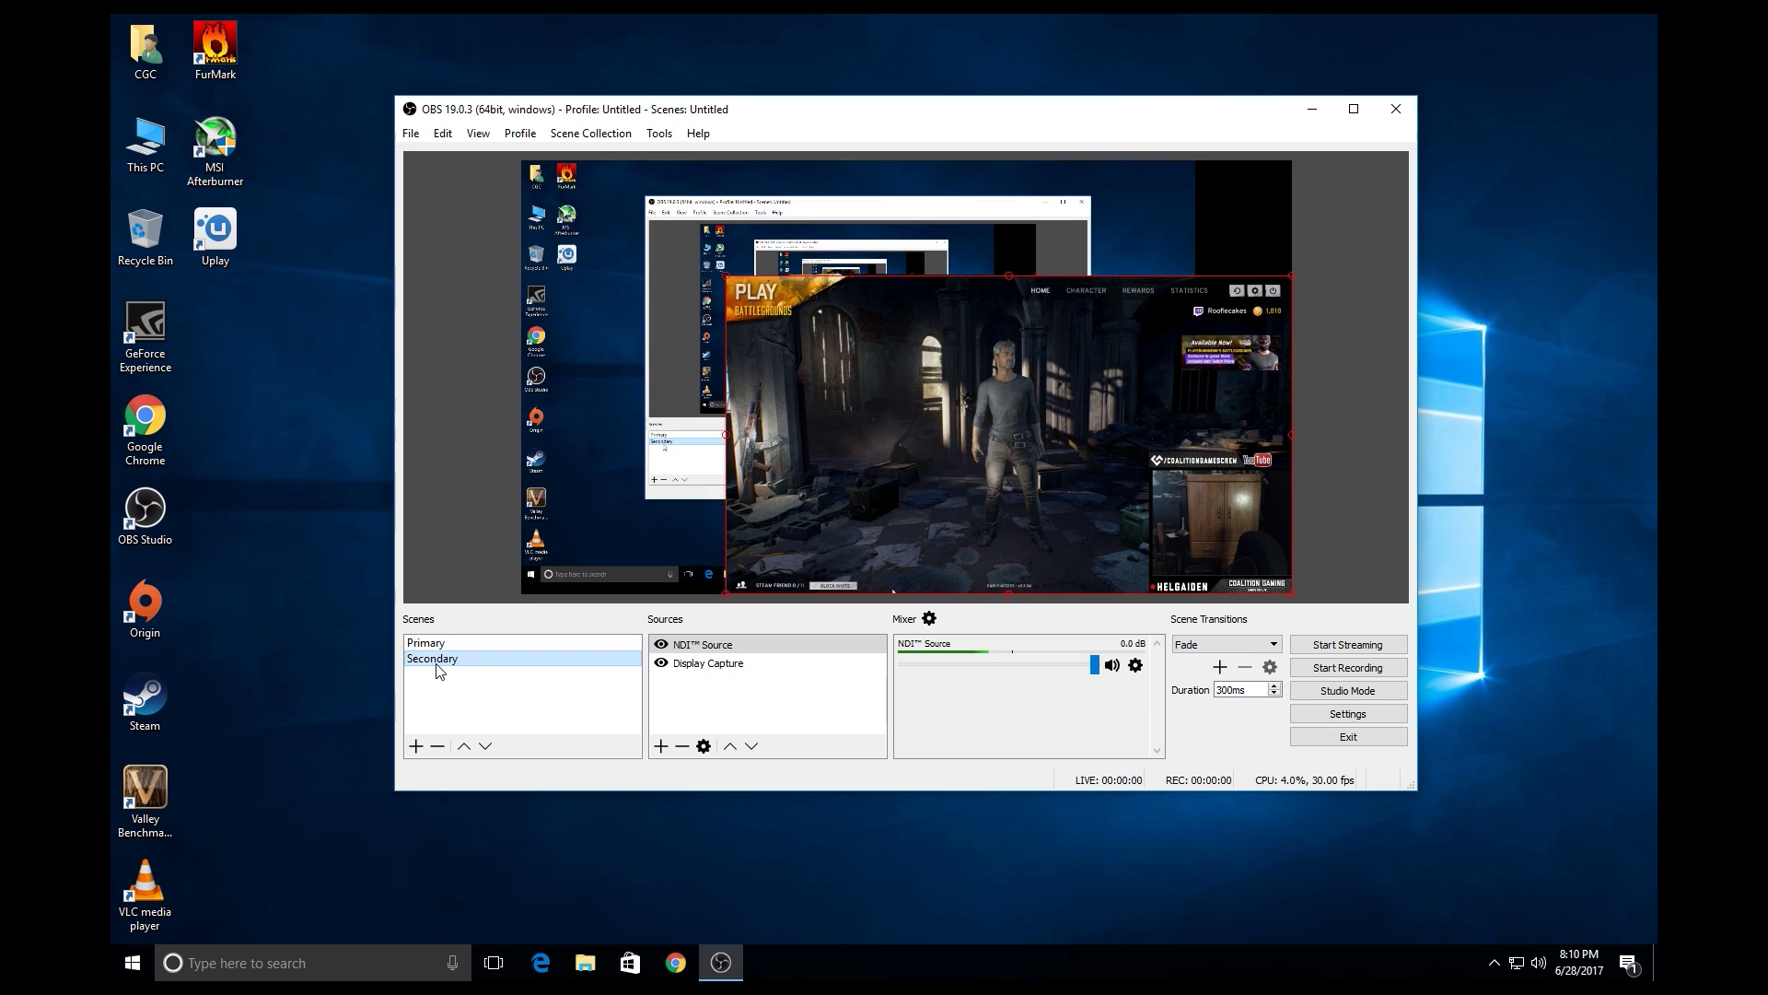
{"action": "left_click", "coordinate": [440, 643]}
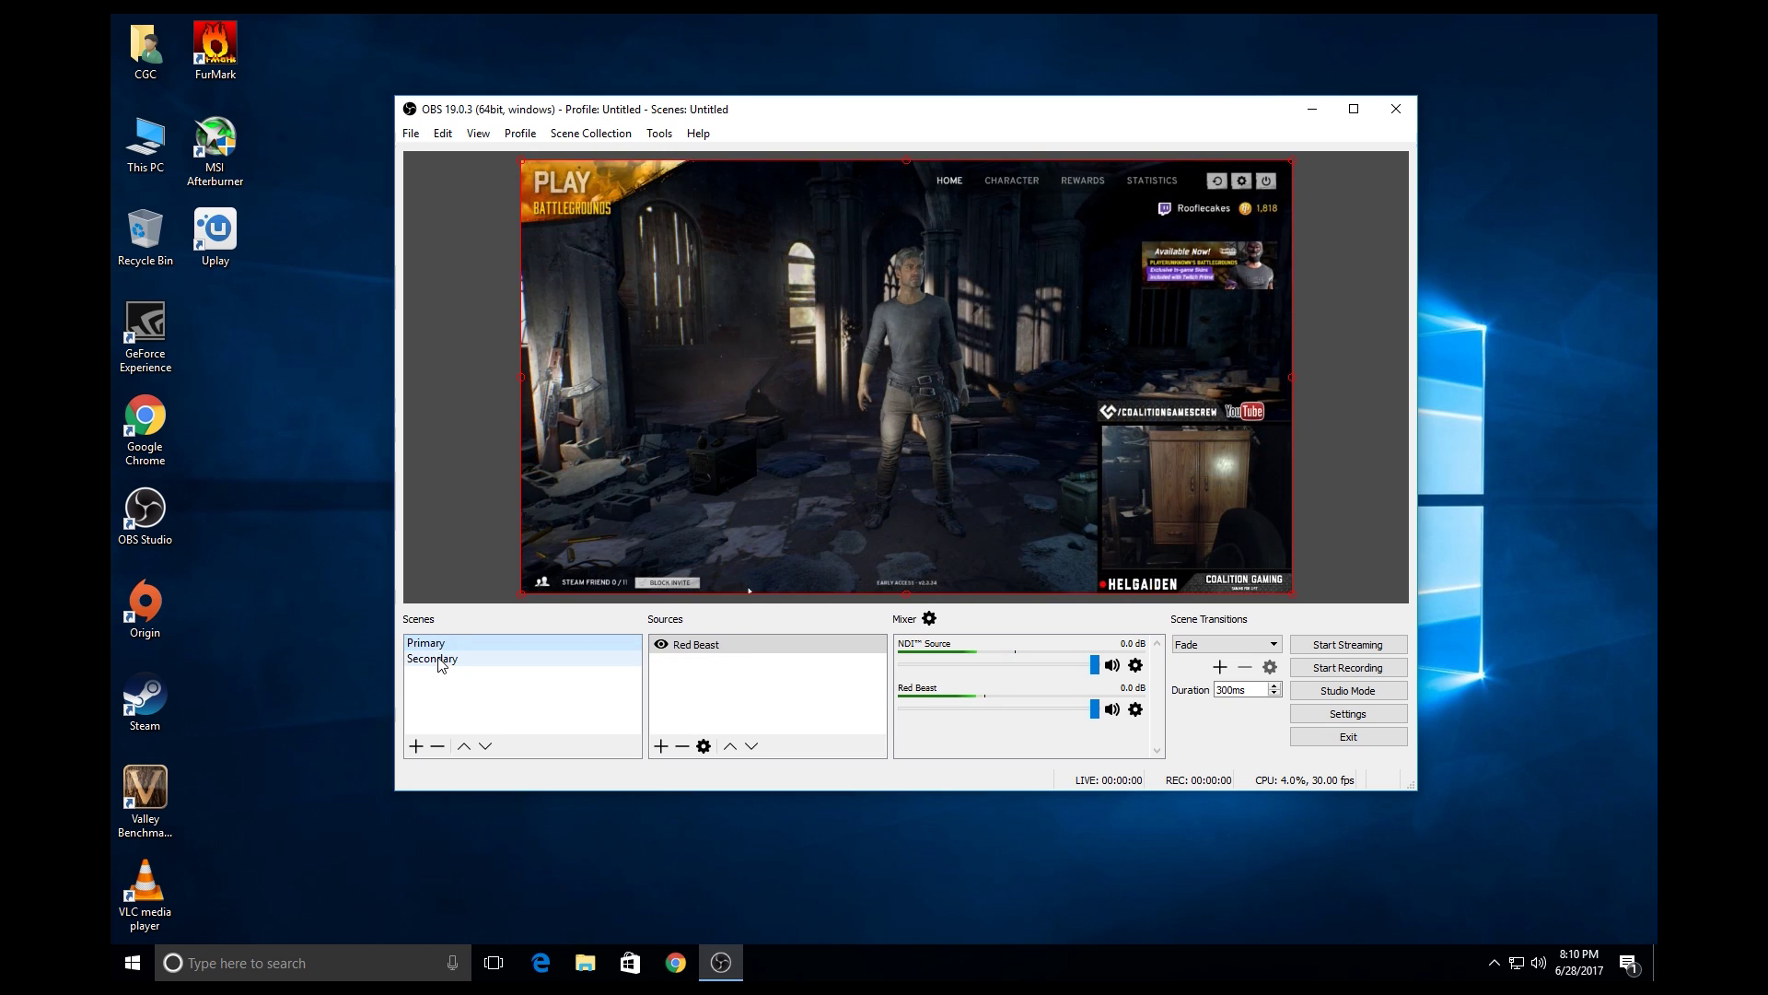
{"action": "left_click", "coordinate": [441, 656]}
{"action": "left_click", "coordinate": [441, 643]}
{"action": "left_click", "coordinate": [439, 657]}
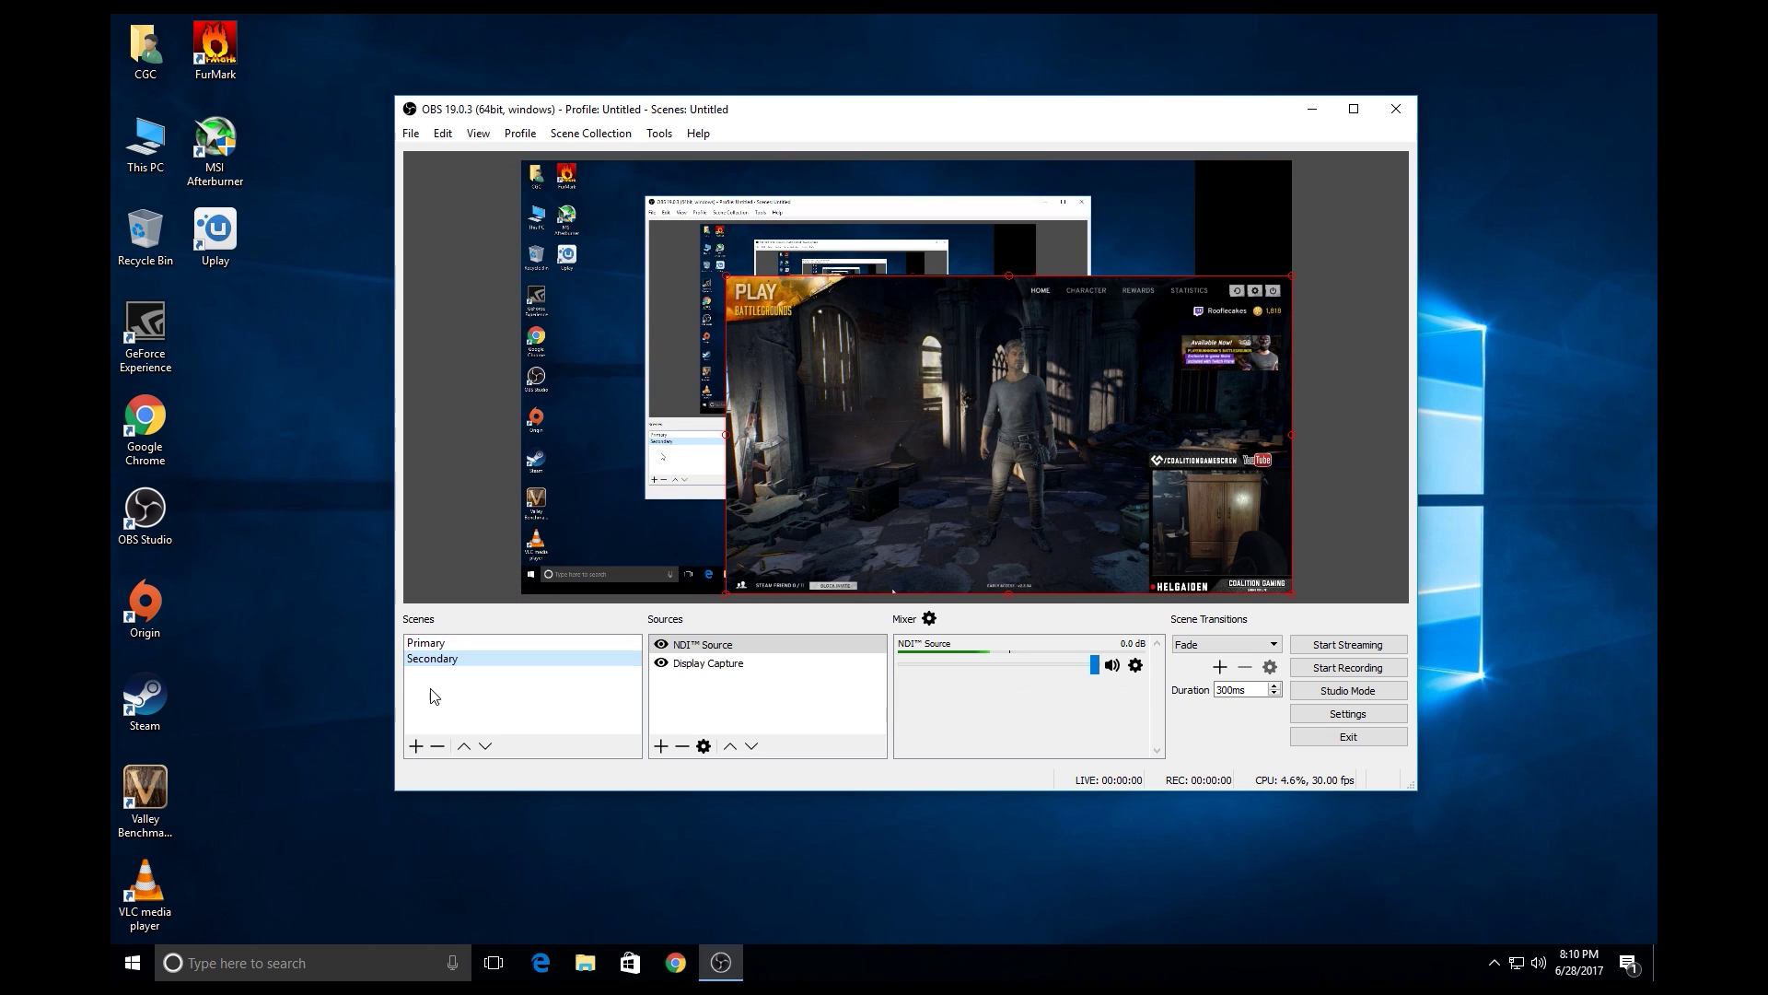
{"action": "left_click", "coordinate": [450, 645]}
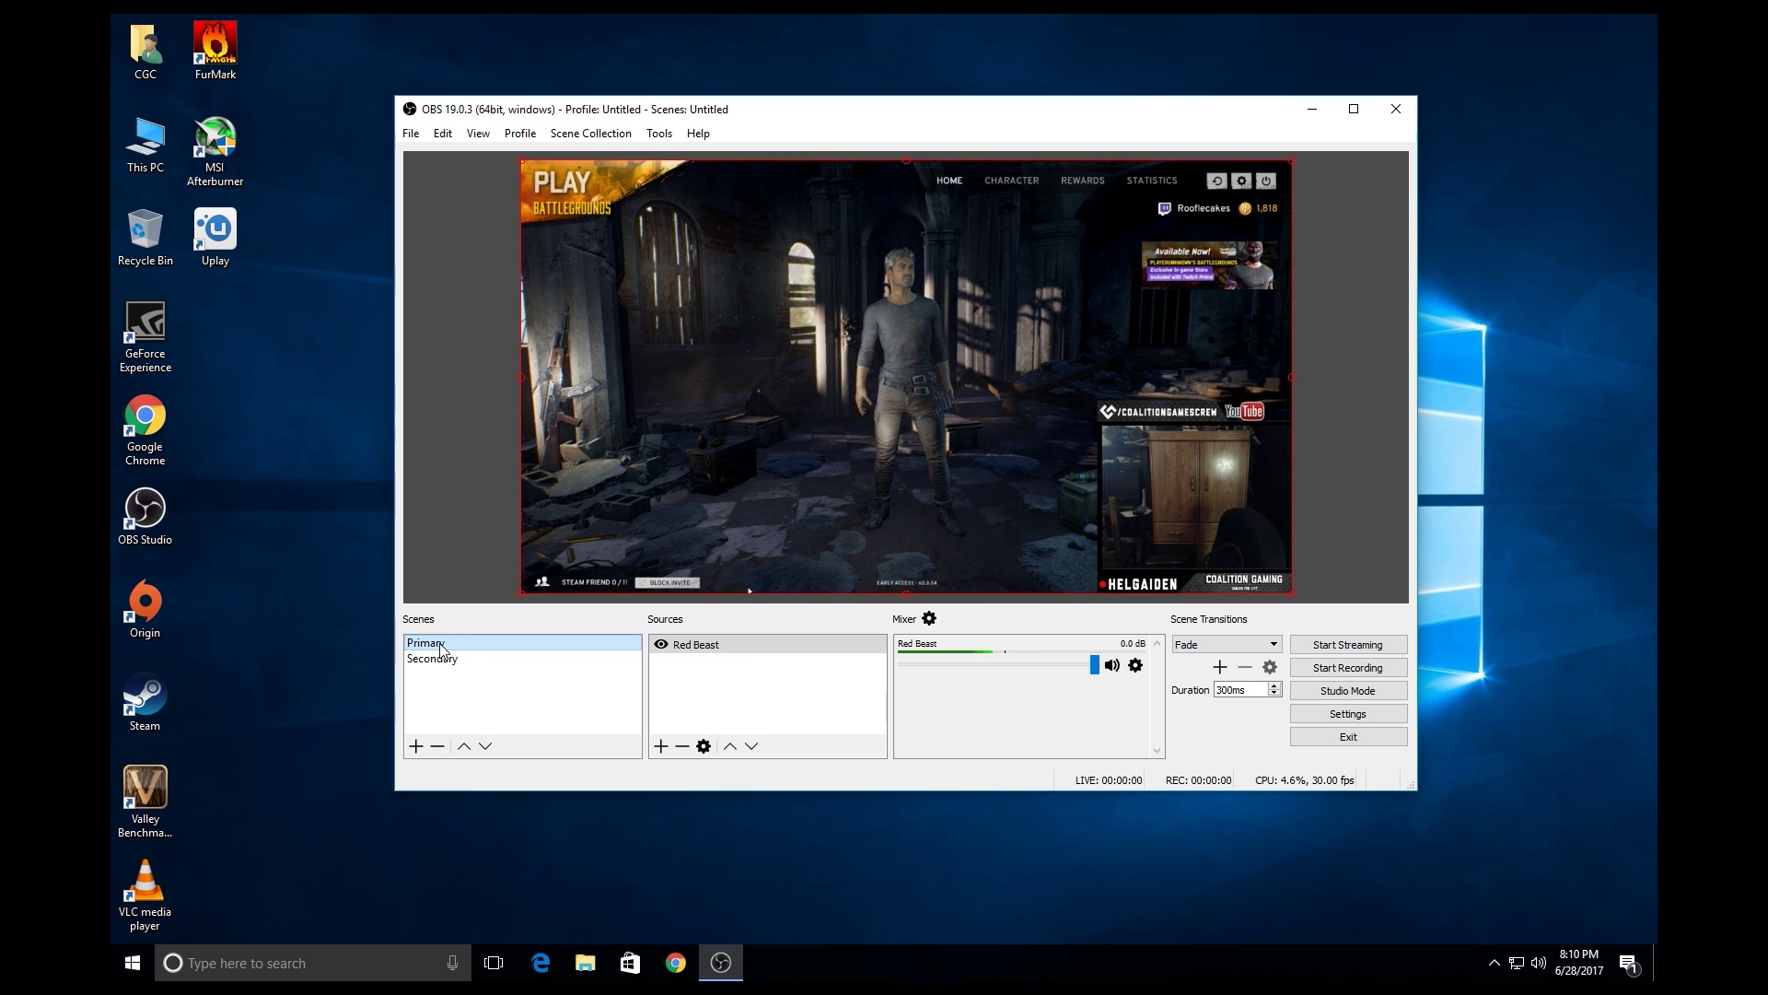
{"action": "left_click", "coordinate": [436, 658]}
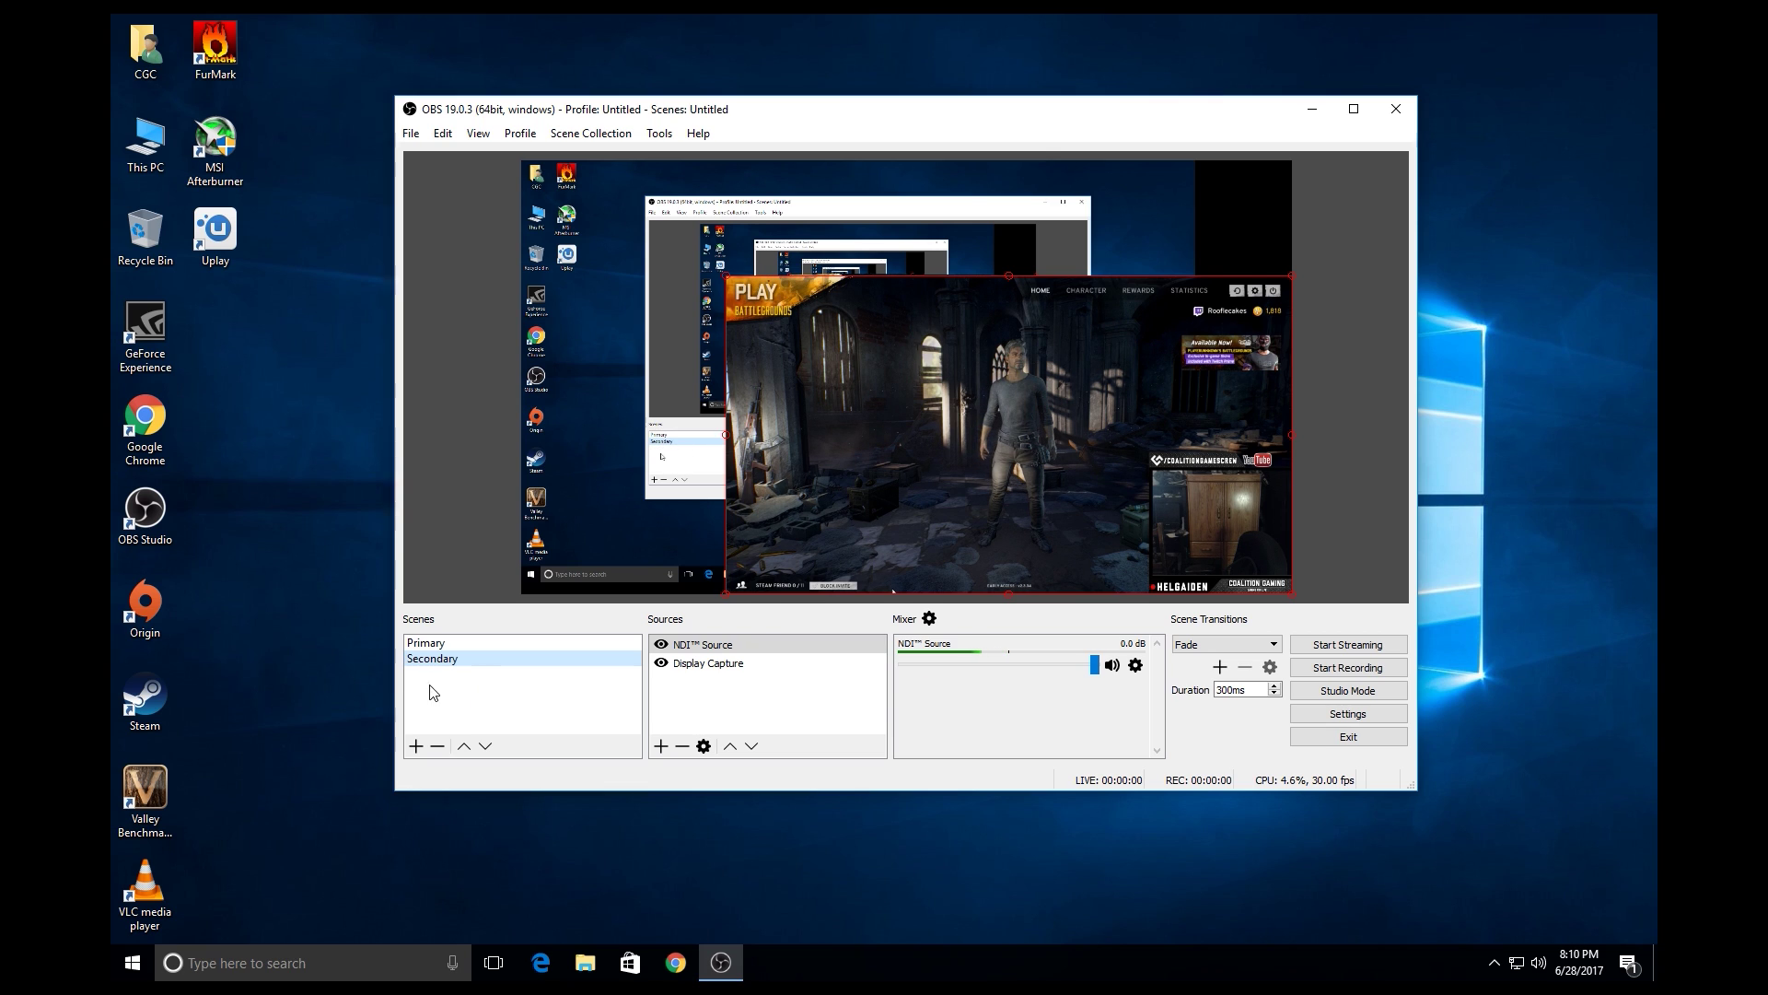
{"action": "left_click", "coordinate": [438, 643]}
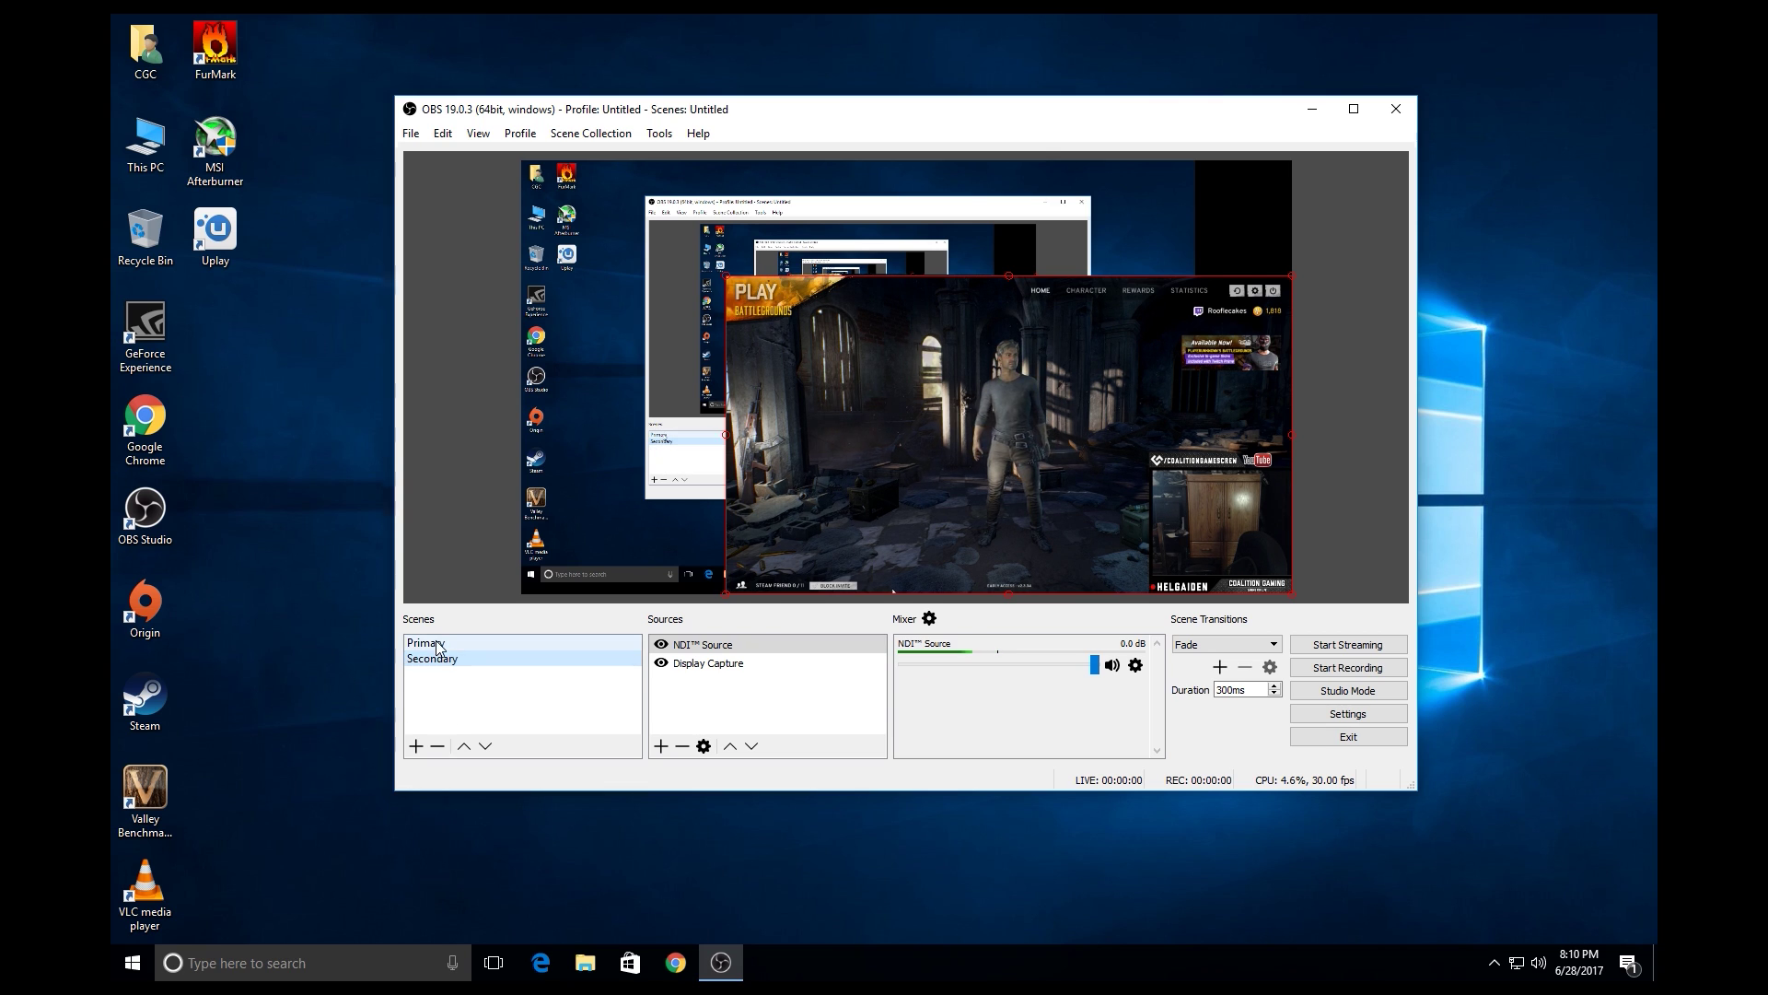
{"action": "left_click", "coordinate": [438, 657]}
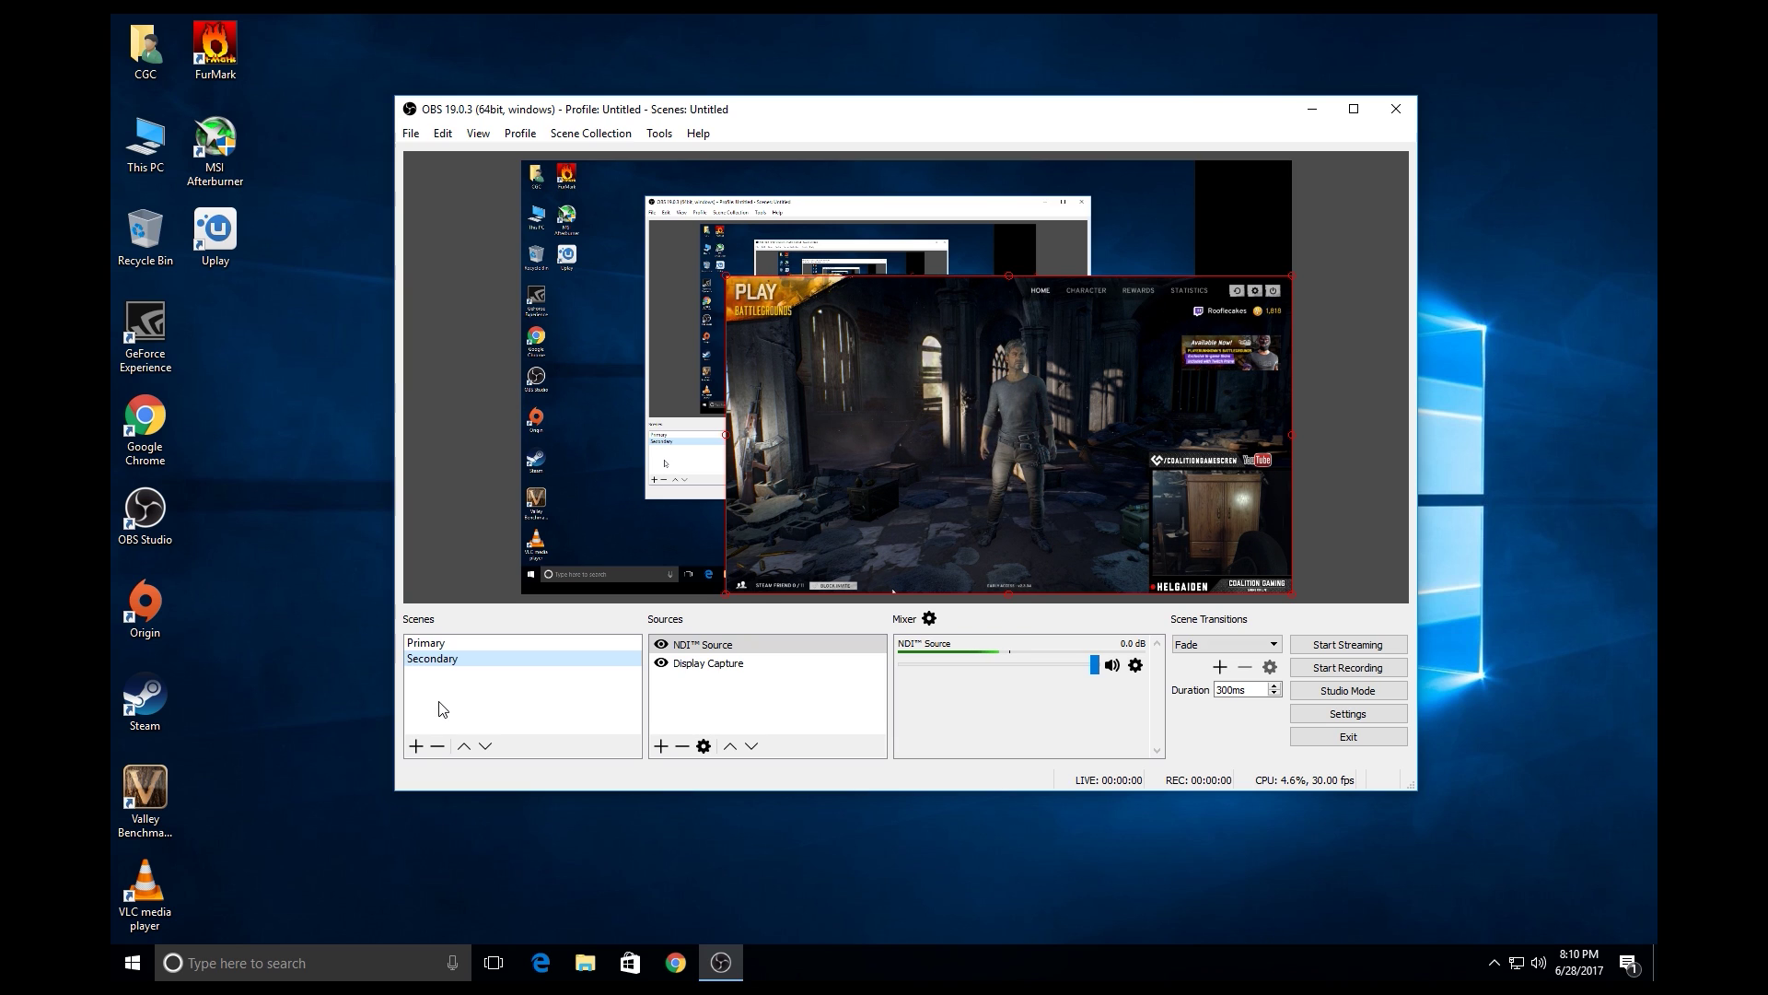
{"action": "left_click", "coordinate": [437, 647]}
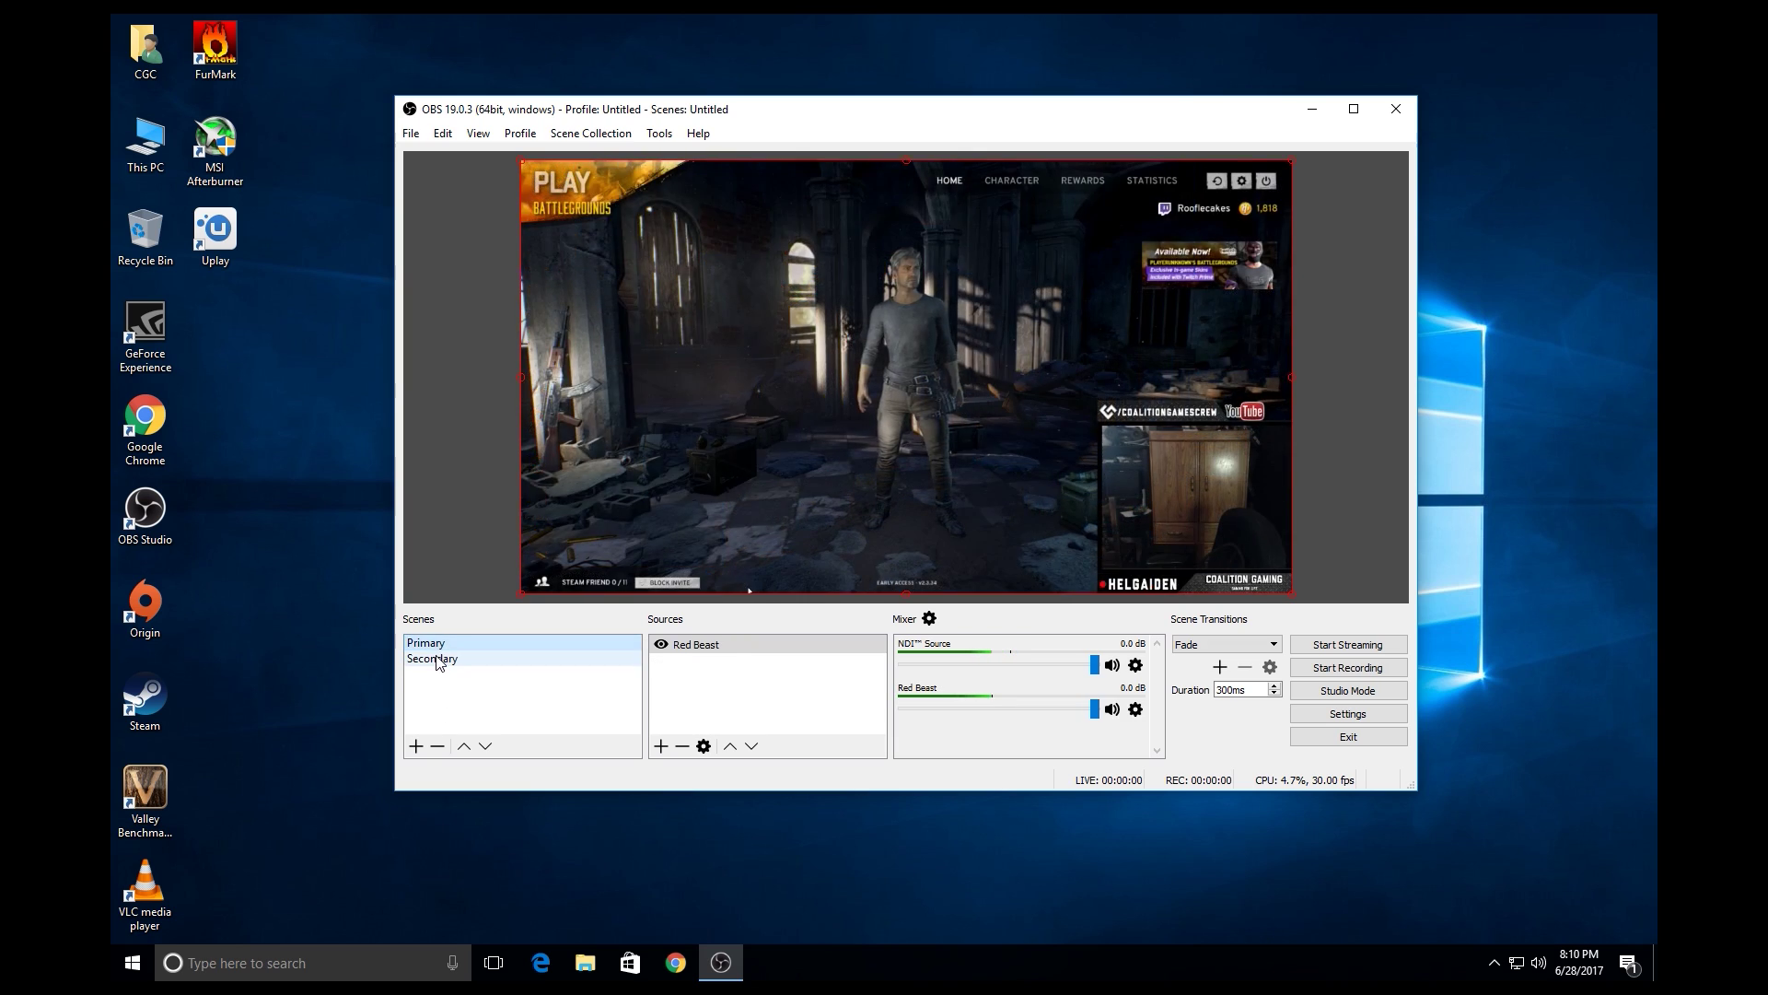
{"action": "left_click", "coordinate": [436, 658]}
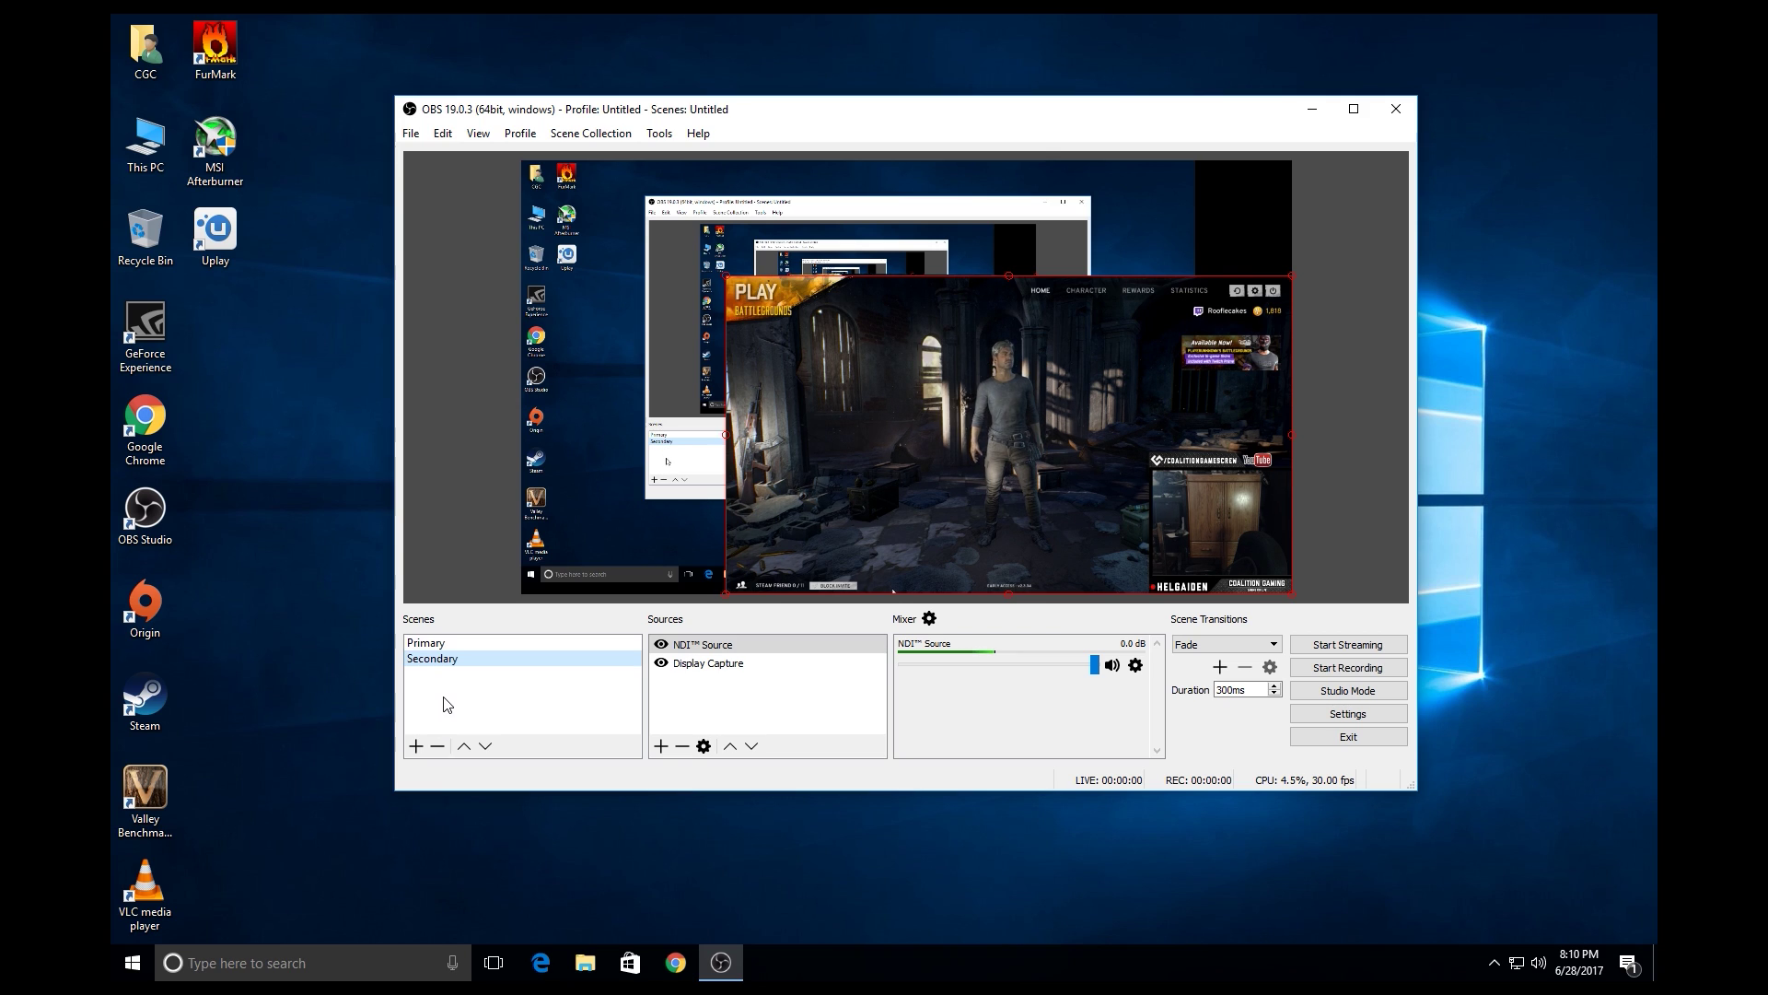